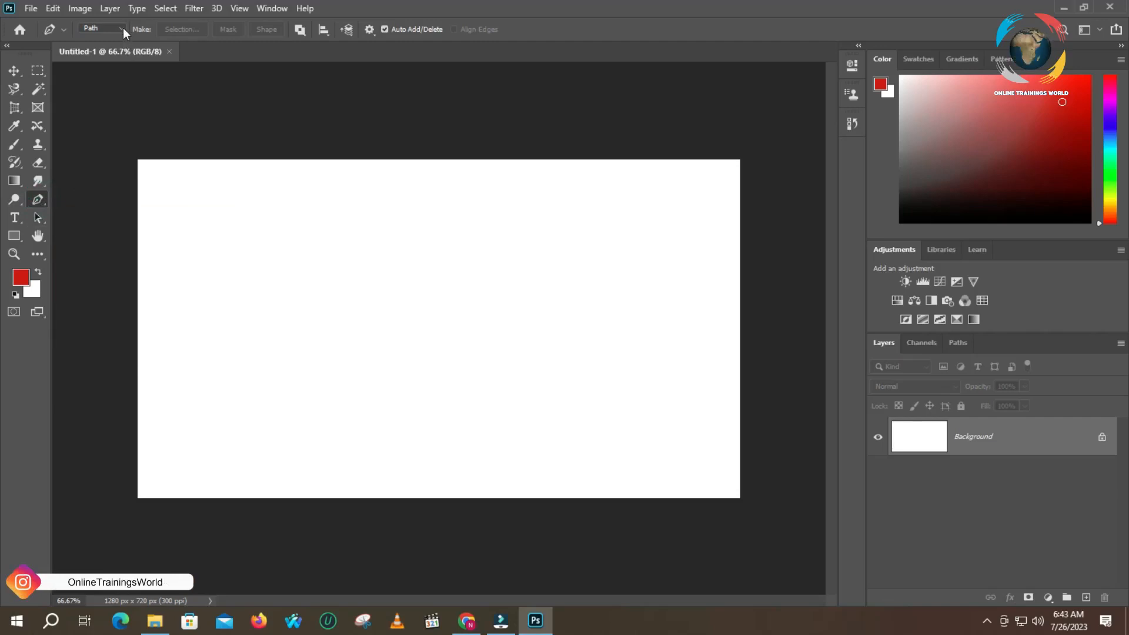
- Draw a closed path of six anchor points with the Pen tool in Path mode and begin another path beside it
{"action": "left_click", "coordinate": [122, 27]}
{"action": "left_click", "coordinate": [122, 27]}
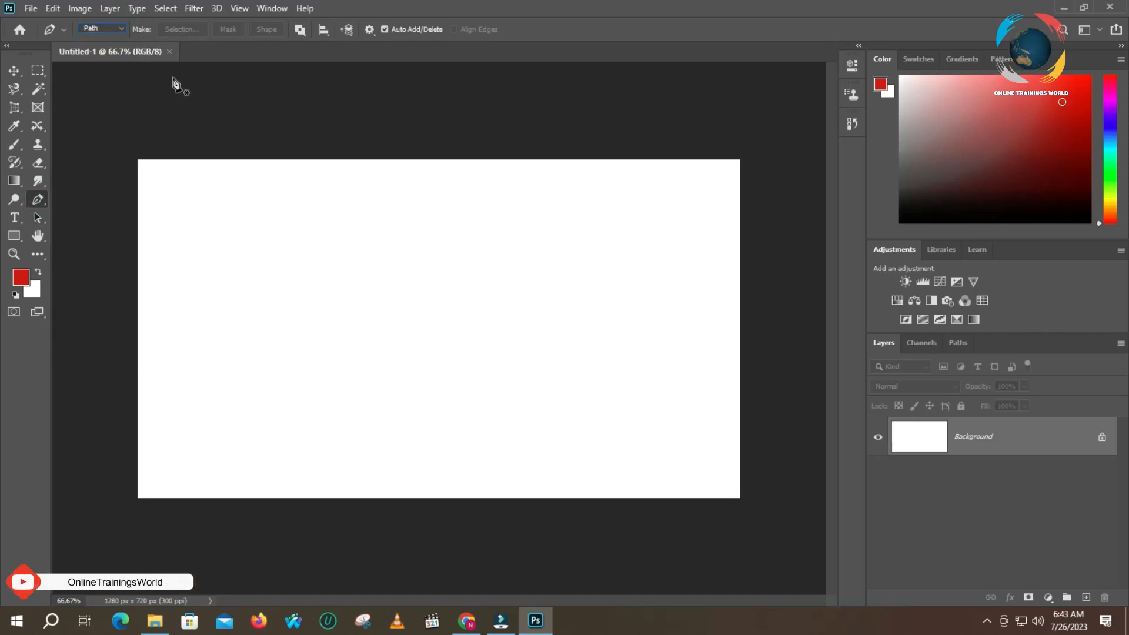
{"action": "left_click", "coordinate": [231, 247]}
{"action": "left_click", "coordinate": [362, 252]}
{"action": "left_click", "coordinate": [369, 317]}
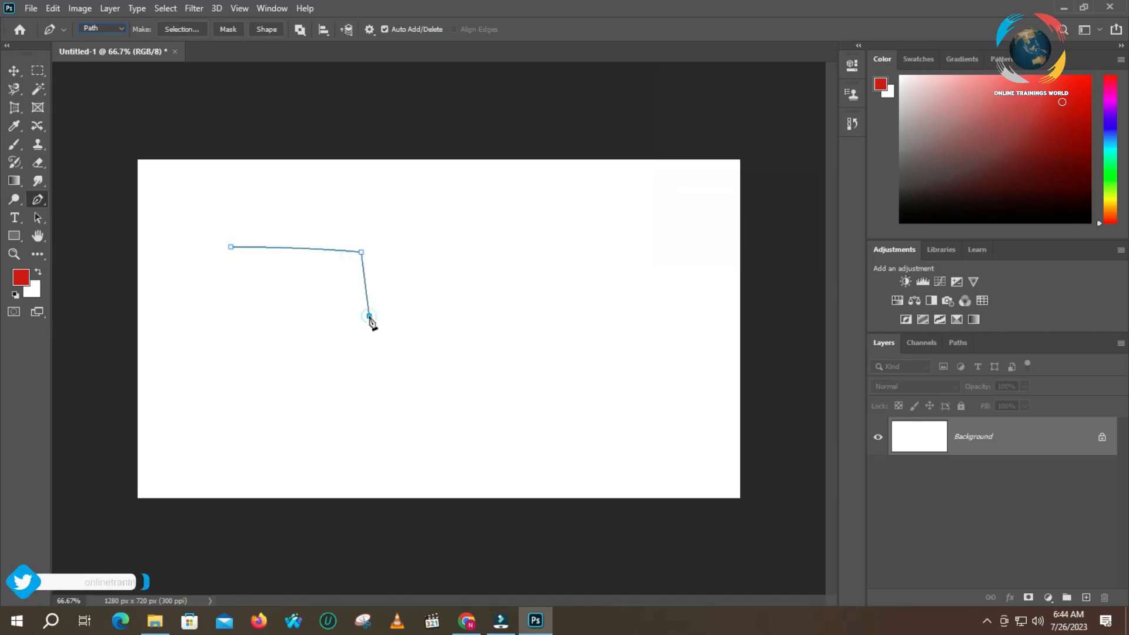
{"action": "left_click", "coordinate": [270, 352]}
{"action": "left_click", "coordinate": [230, 303]}
{"action": "left_click", "coordinate": [231, 248]}
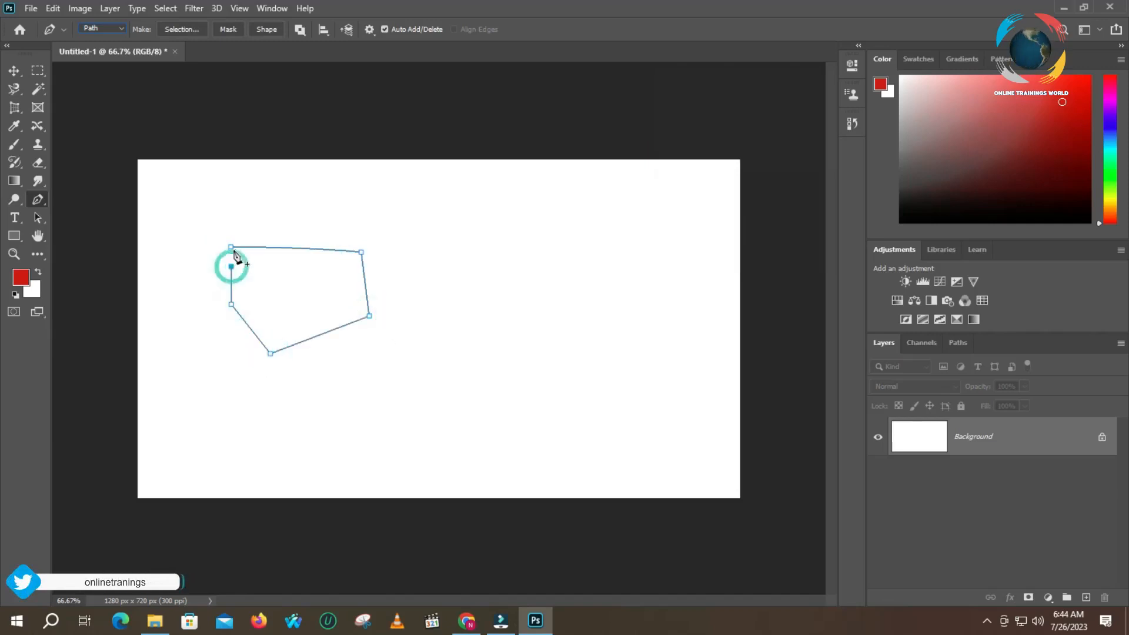
{"action": "left_click", "coordinate": [231, 248]}
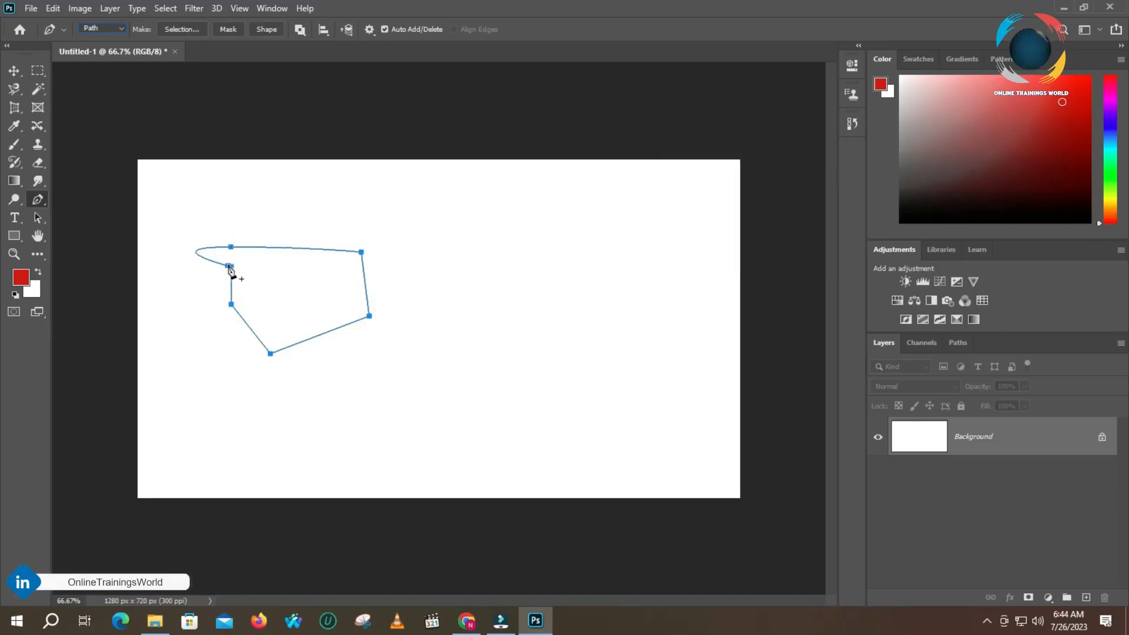
{"action": "left_click", "coordinate": [450, 229]}
{"action": "left_click", "coordinate": [606, 233]}
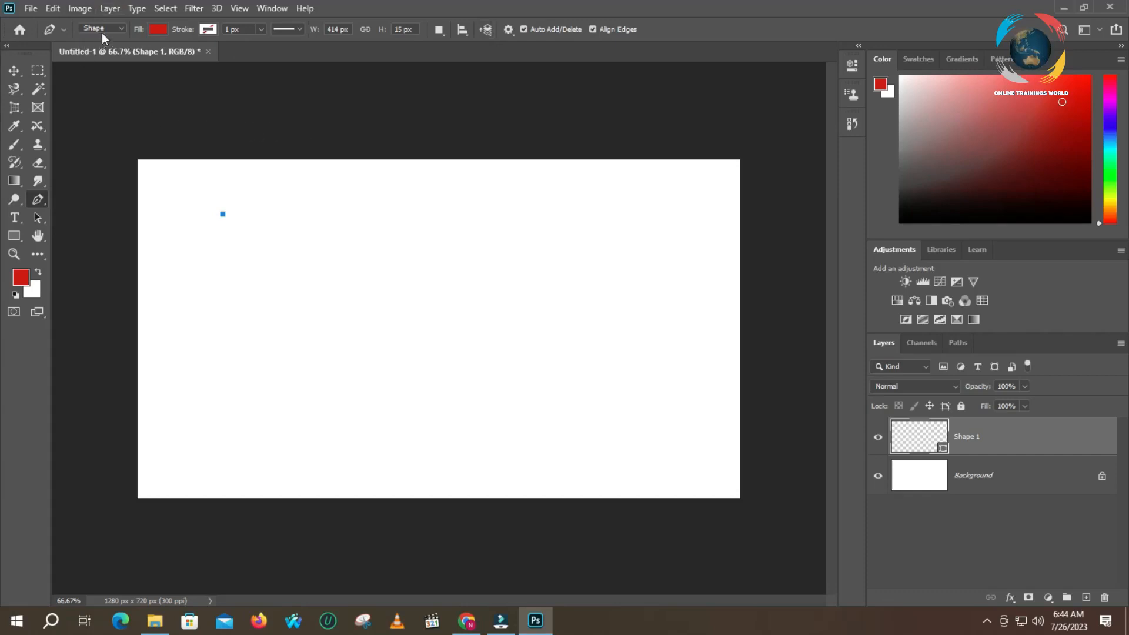
- Keep the Pen tool in Shape mode and complete a closed red six-cornered shape about 438 by 373 px from the existing anchor
{"action": "left_click", "coordinate": [122, 28]}
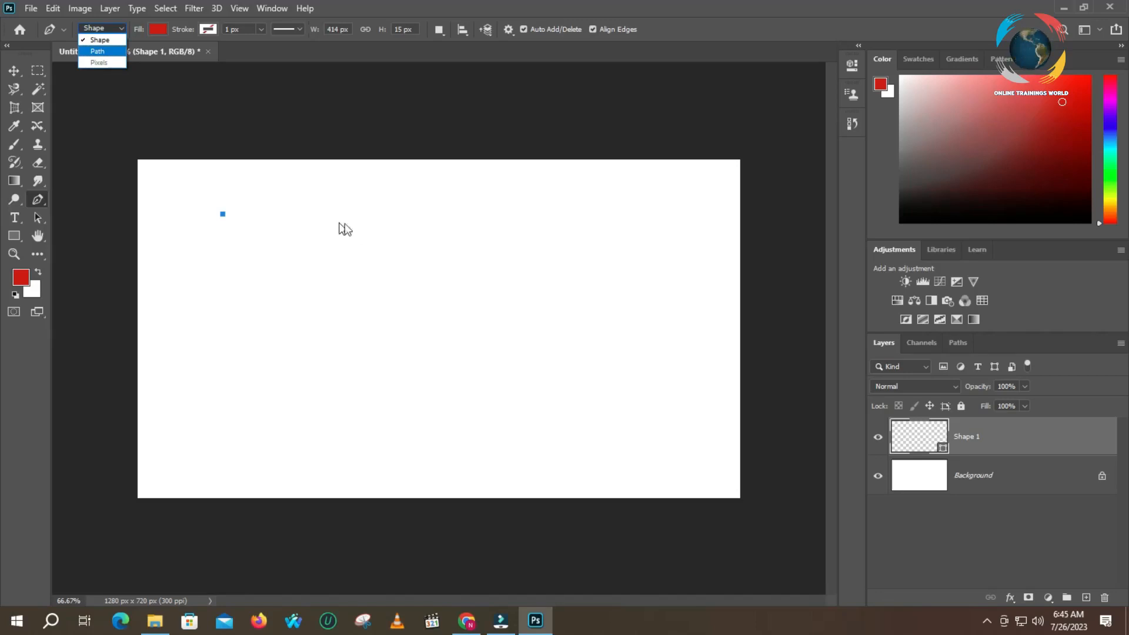
{"action": "left_click", "coordinate": [99, 40]}
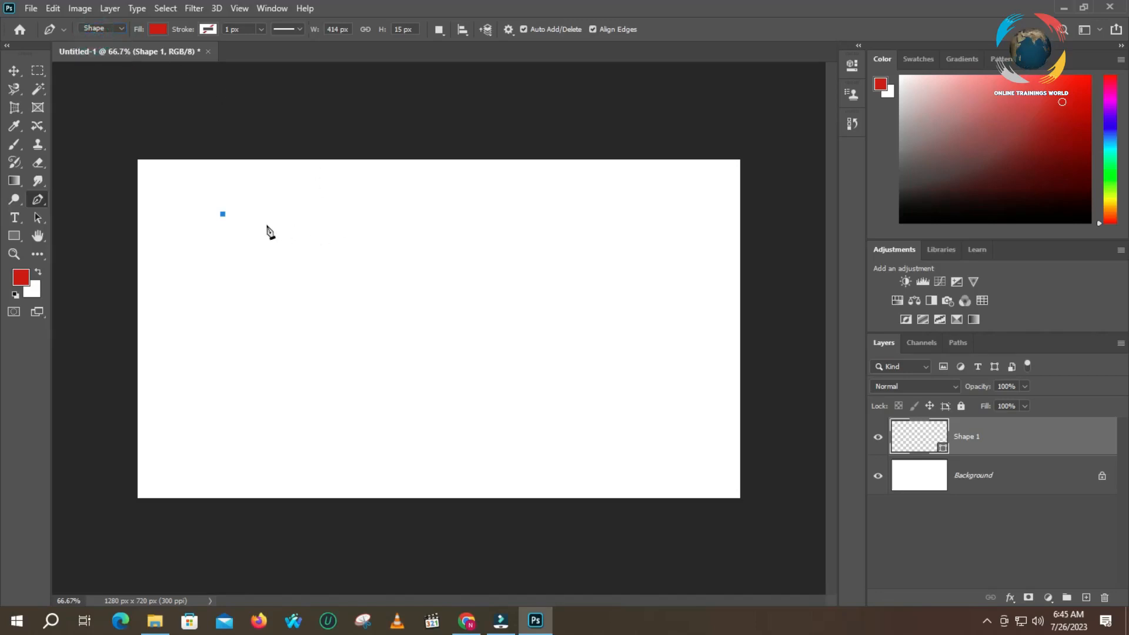
{"action": "left_click", "coordinate": [359, 220]}
{"action": "left_click", "coordinate": [427, 307]}
{"action": "left_click", "coordinate": [357, 357]}
{"action": "left_click", "coordinate": [244, 389]}
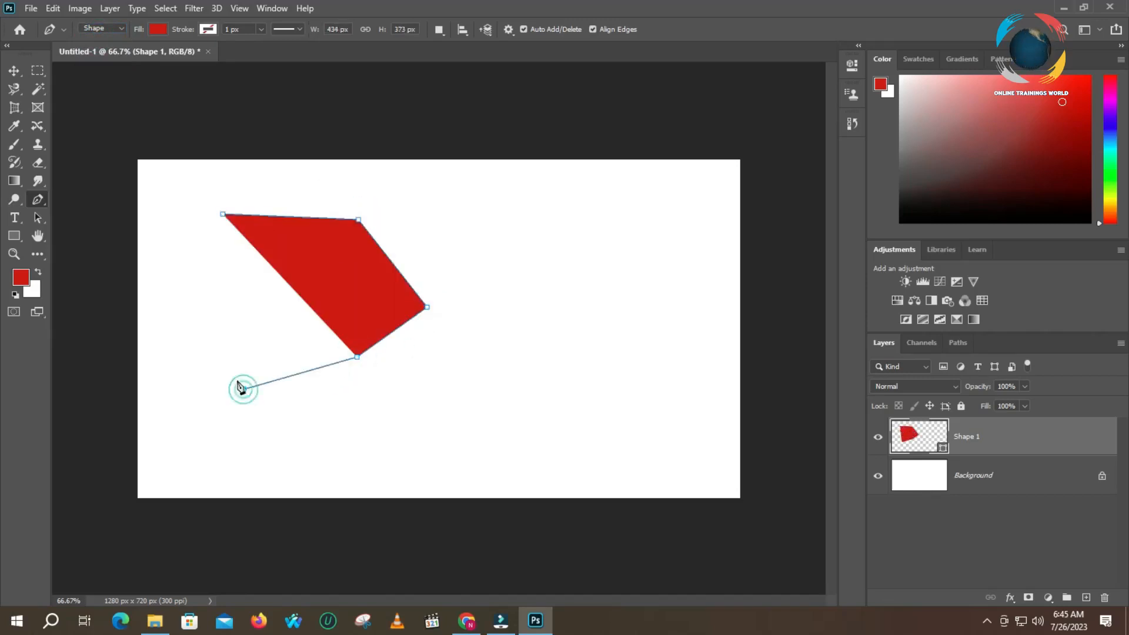
{"action": "left_click", "coordinate": [220, 251]}
{"action": "left_click", "coordinate": [223, 215]}
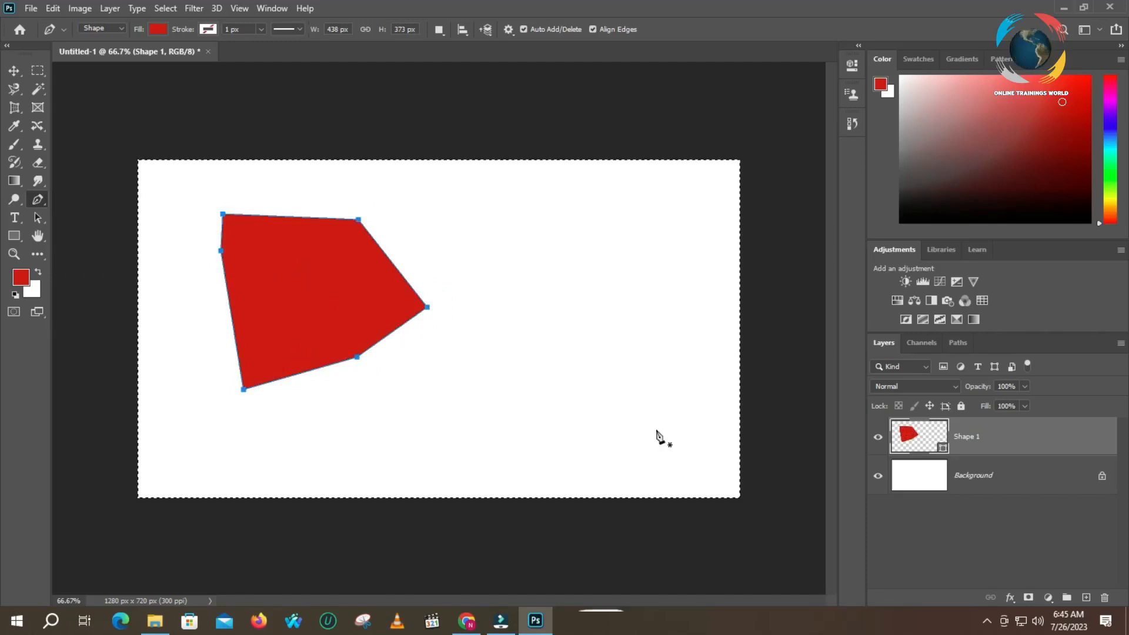
- Select the whole canvas and enlarge the red shape from its lower-right corner with Free Transform
{"action": "key", "text": "ctrl+a"}
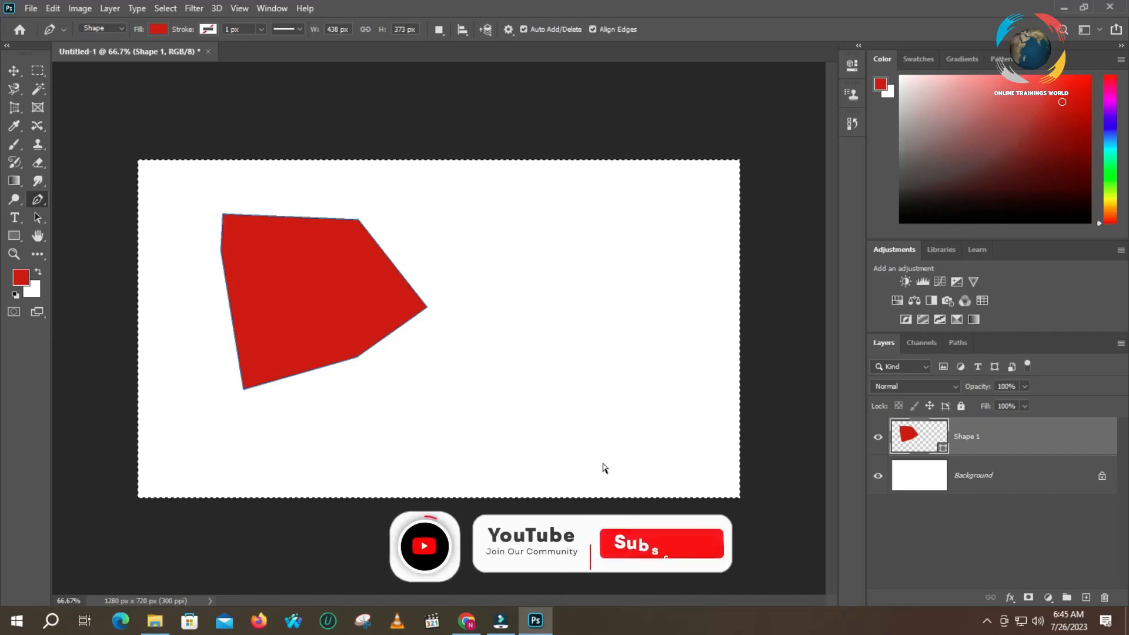
{"action": "key", "text": "ctrl+t"}
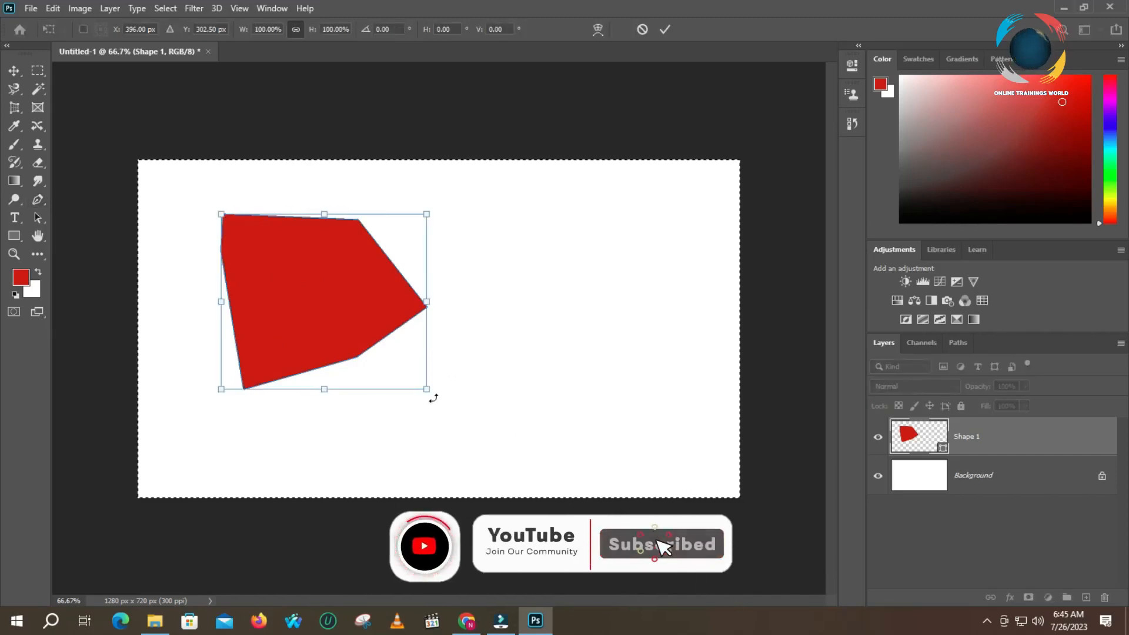
{"action": "left_click_drag", "start_coordinate": [428, 390], "coordinate": [494, 429]}
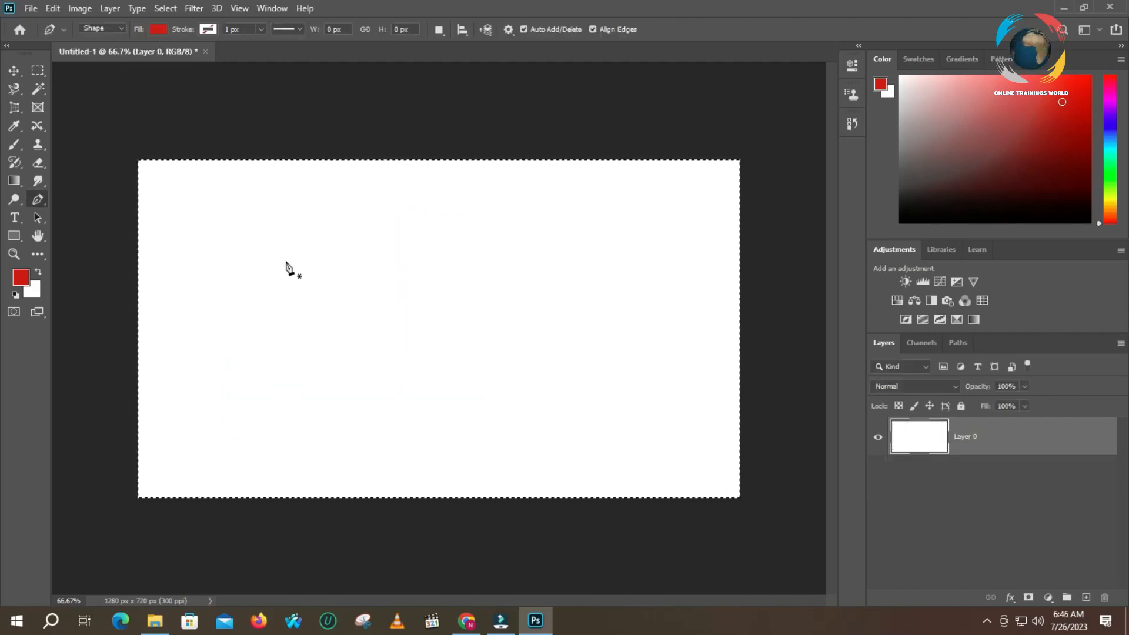
- Draw a closed red four-cornered shape about 448 by 282 px near the middle of the canvas with the Pen tool
{"action": "left_click", "coordinate": [300, 261]}
{"action": "left_click", "coordinate": [486, 269]}
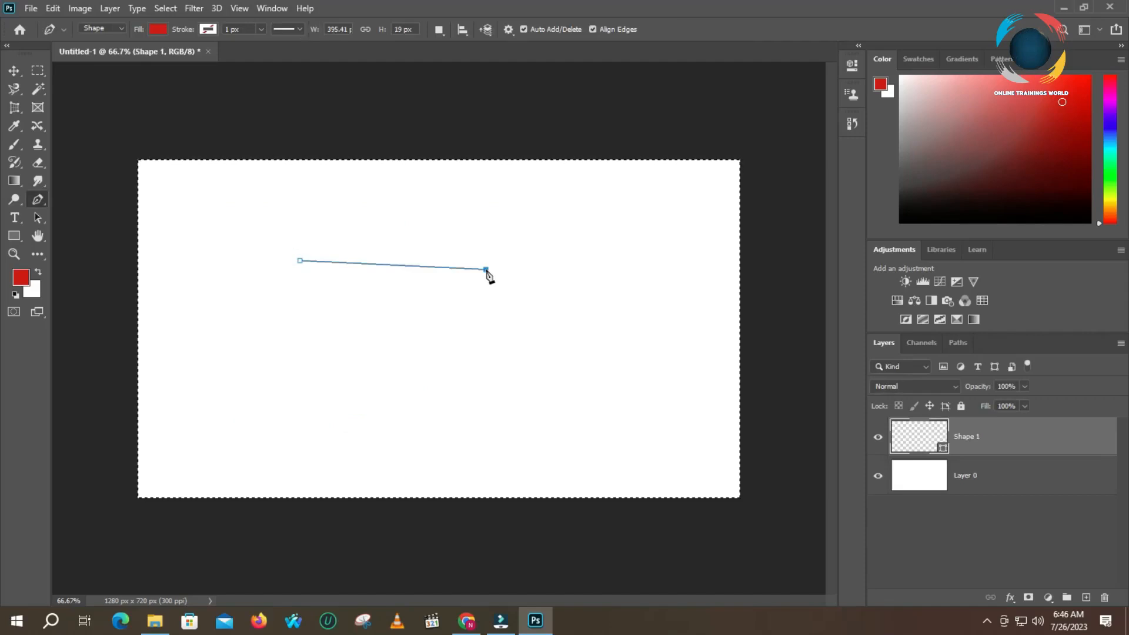
{"action": "left_click", "coordinate": [511, 346]}
{"action": "left_click", "coordinate": [338, 392]}
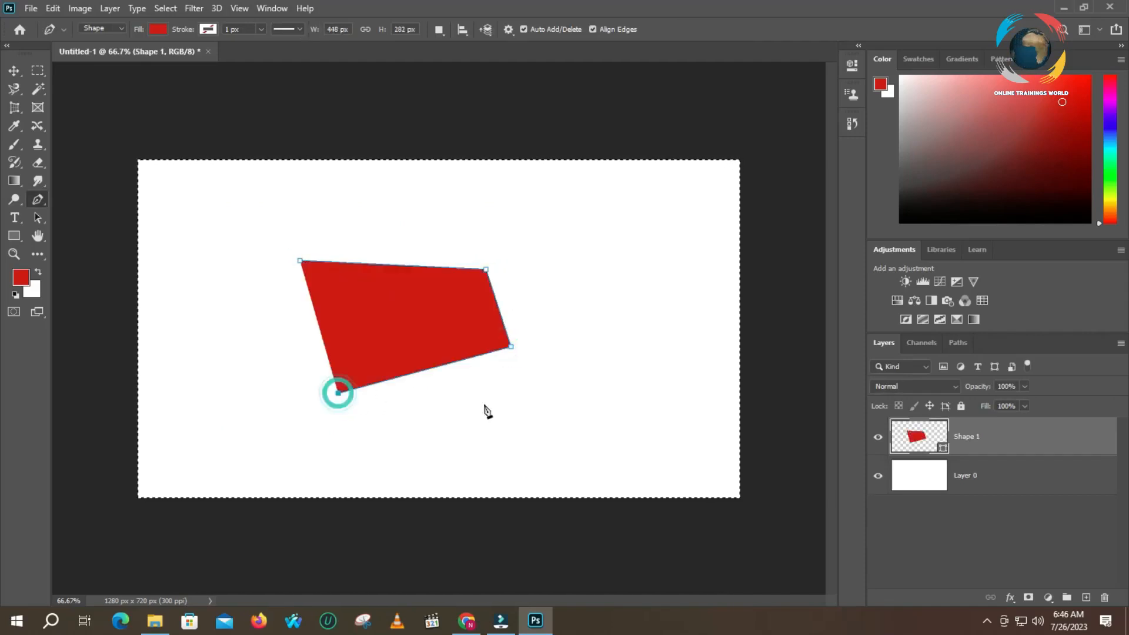
{"action": "left_click", "coordinate": [301, 261]}
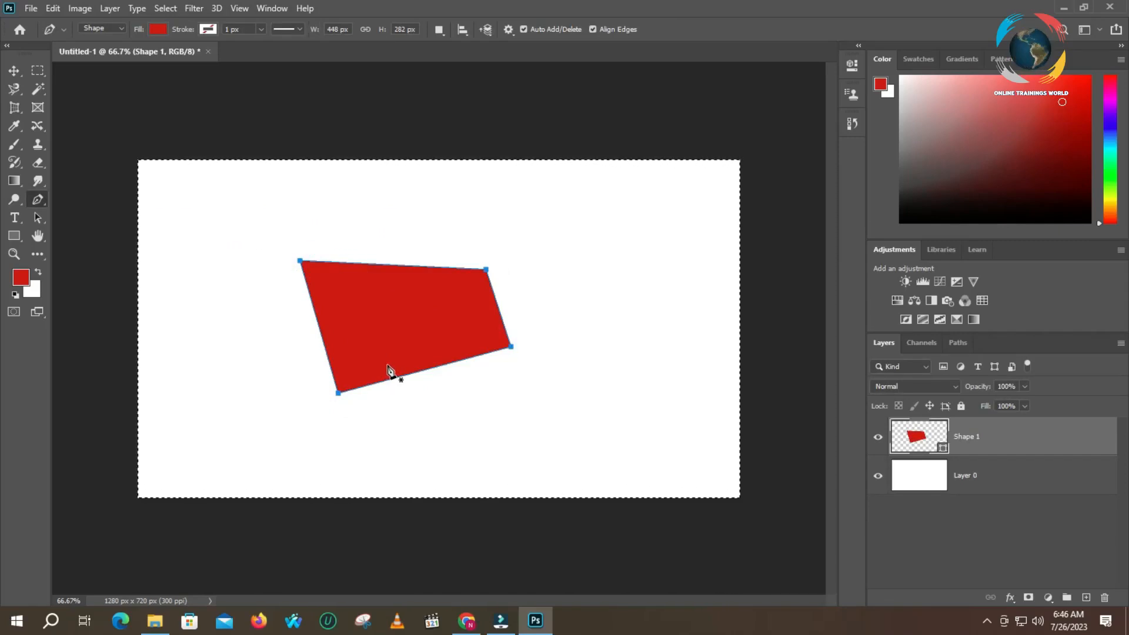
- Delete the four-cornered shape's layer and sketch a looping freehand shape about 800 by 427 px with the Freeform Pen tool
{"action": "right_click", "coordinate": [40, 202]}
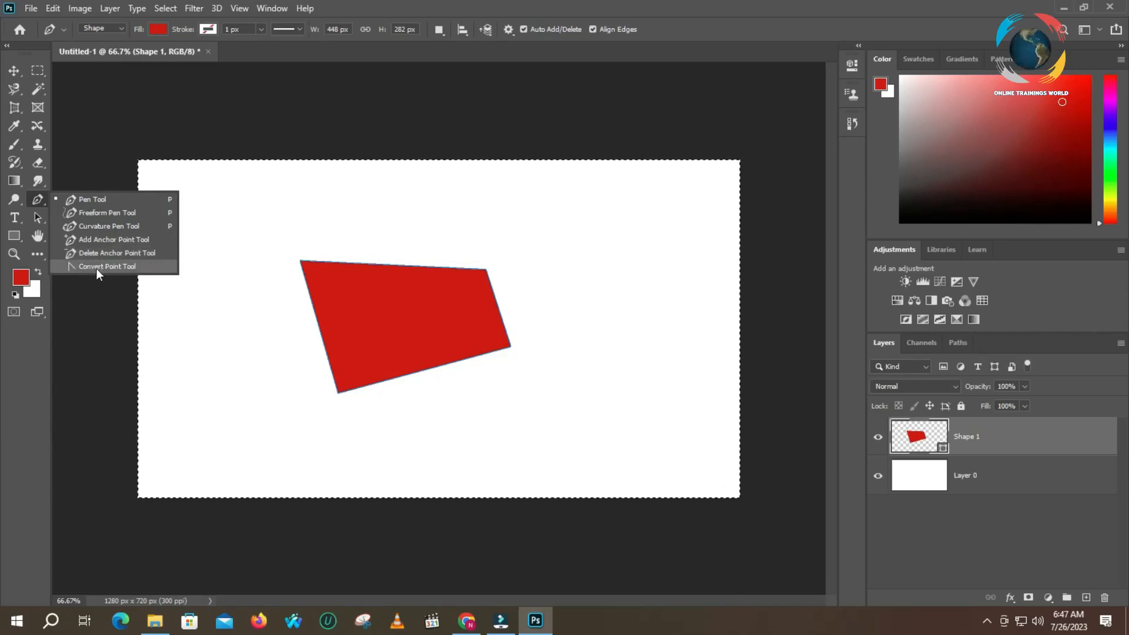
{"action": "left_click", "coordinate": [99, 213]}
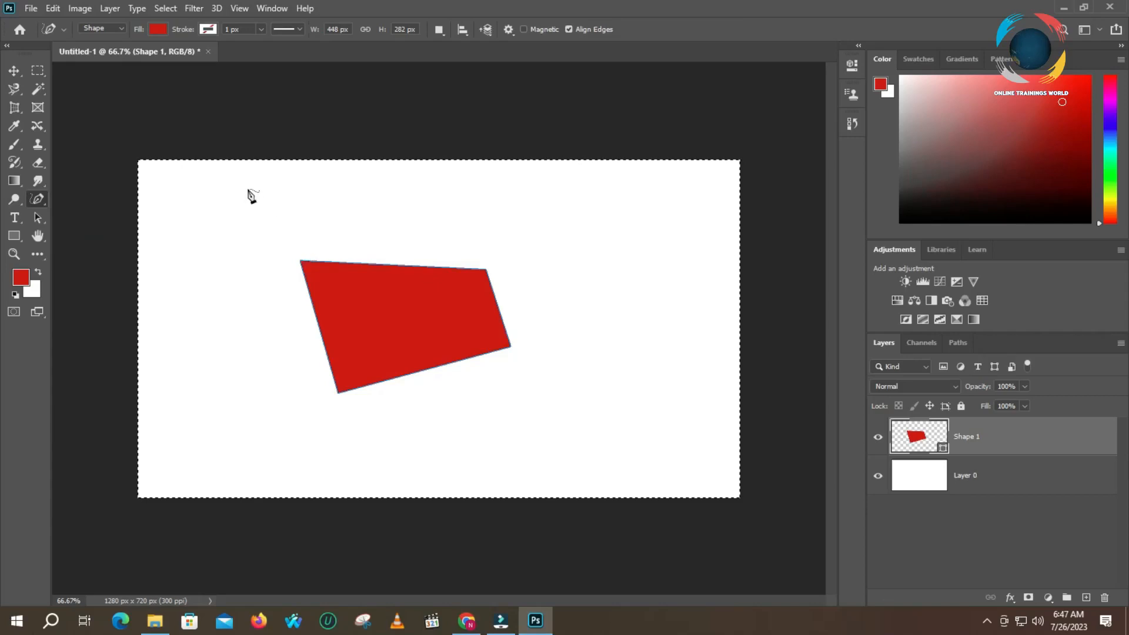
{"action": "left_click", "coordinate": [309, 193]}
{"action": "left_click", "coordinate": [307, 195]}
{"action": "left_click", "coordinate": [301, 200]}
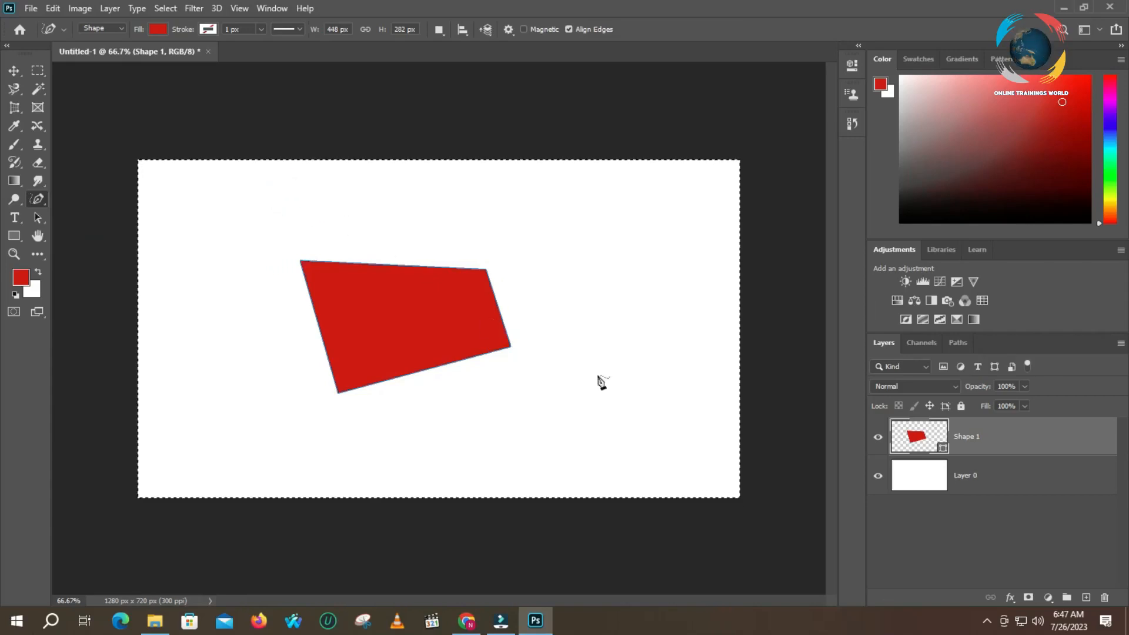
{"action": "left_click_drag", "start_coordinate": [936, 437], "coordinate": [1104, 598]}
{"action": "mouse_move", "coordinate": [324, 237]}
{"action": "left_mouse_down"}
{"action": "mouse_move", "coordinate": [390, 267]}
{"action": "mouse_move", "coordinate": [516, 261]}
{"action": "mouse_move", "coordinate": [547, 297]}
{"action": "mouse_move", "coordinate": [524, 336]}
{"action": "mouse_move", "coordinate": [494, 341]}
{"action": "mouse_move", "coordinate": [278, 322]}
{"action": "mouse_move", "coordinate": [267, 348]}
{"action": "mouse_move", "coordinate": [296, 384]}
{"action": "mouse_move", "coordinate": [320, 381]}
{"action": "mouse_move", "coordinate": [331, 337]}
{"action": "mouse_move", "coordinate": [280, 253]}
{"action": "mouse_move", "coordinate": [294, 229]}
{"action": "mouse_move", "coordinate": [340, 229]}
{"action": "mouse_move", "coordinate": [398, 248]}
{"action": "mouse_move", "coordinate": [602, 243]}
{"action": "mouse_move", "coordinate": [644, 274]}
{"action": "mouse_move", "coordinate": [550, 330]}
{"action": "mouse_move", "coordinate": [637, 400]}
{"action": "mouse_move", "coordinate": [527, 390]}
{"action": "mouse_move", "coordinate": [448, 367]}
{"action": "mouse_move", "coordinate": [412, 398]}
{"action": "mouse_move", "coordinate": [363, 414]}
{"action": "mouse_move", "coordinate": [290, 383]}
{"action": "left_mouse_up"}
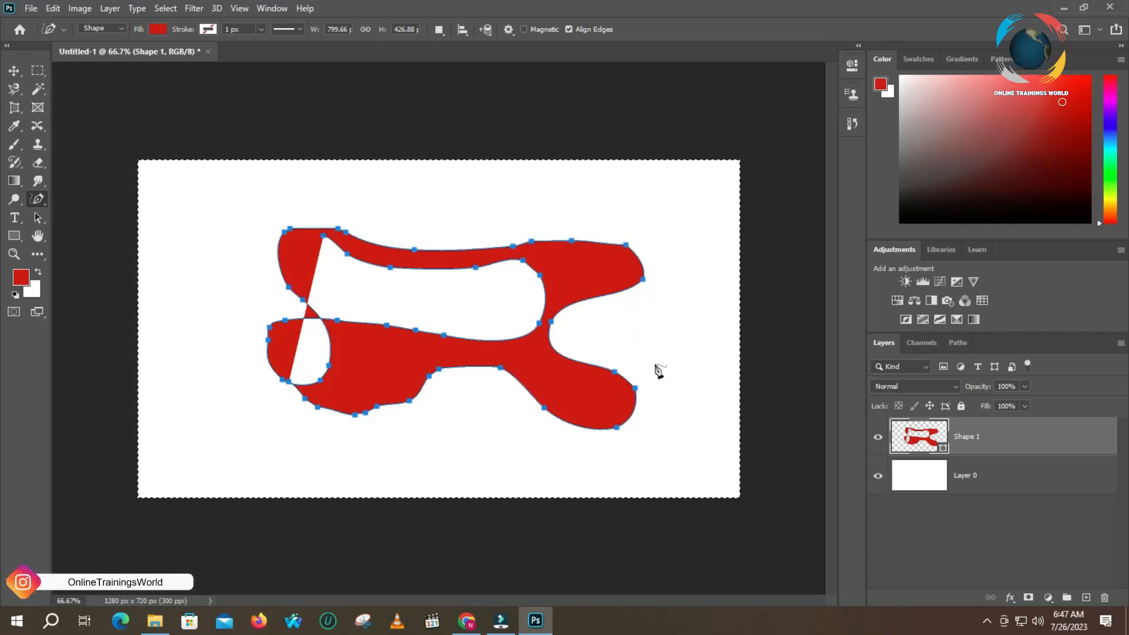
- Delete the freehand shape's layer and draw a closed red six-cornered shape about 412 by 228 px with the Pen tool
{"action": "left_click_drag", "start_coordinate": [951, 444], "coordinate": [1106, 596]}
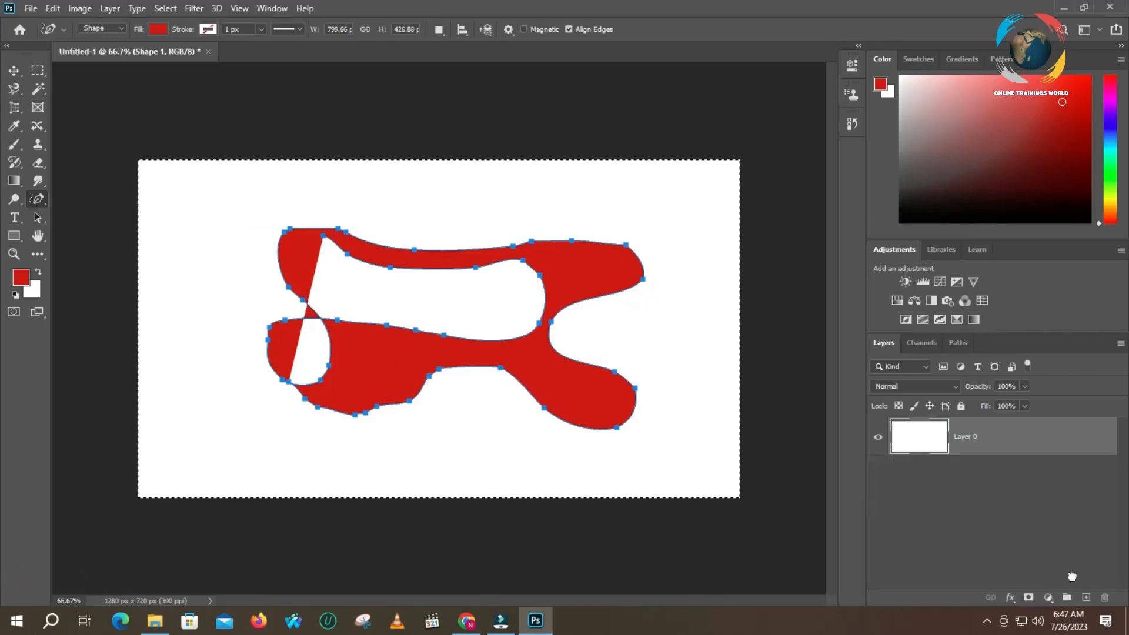
{"action": "right_click", "coordinate": [41, 199]}
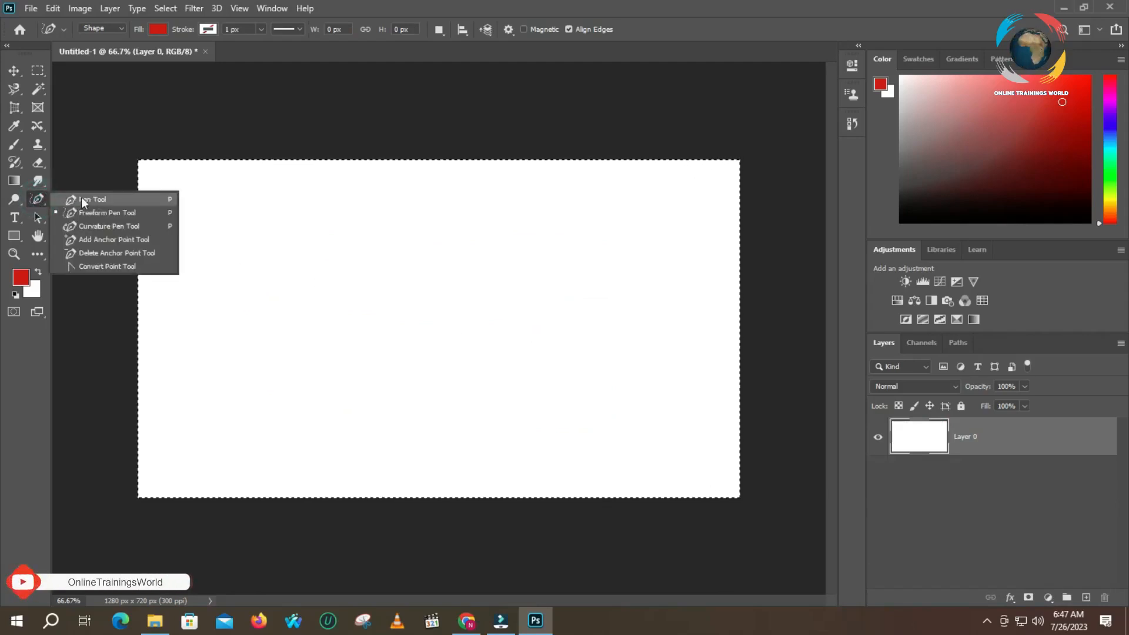
{"action": "left_click", "coordinate": [81, 200]}
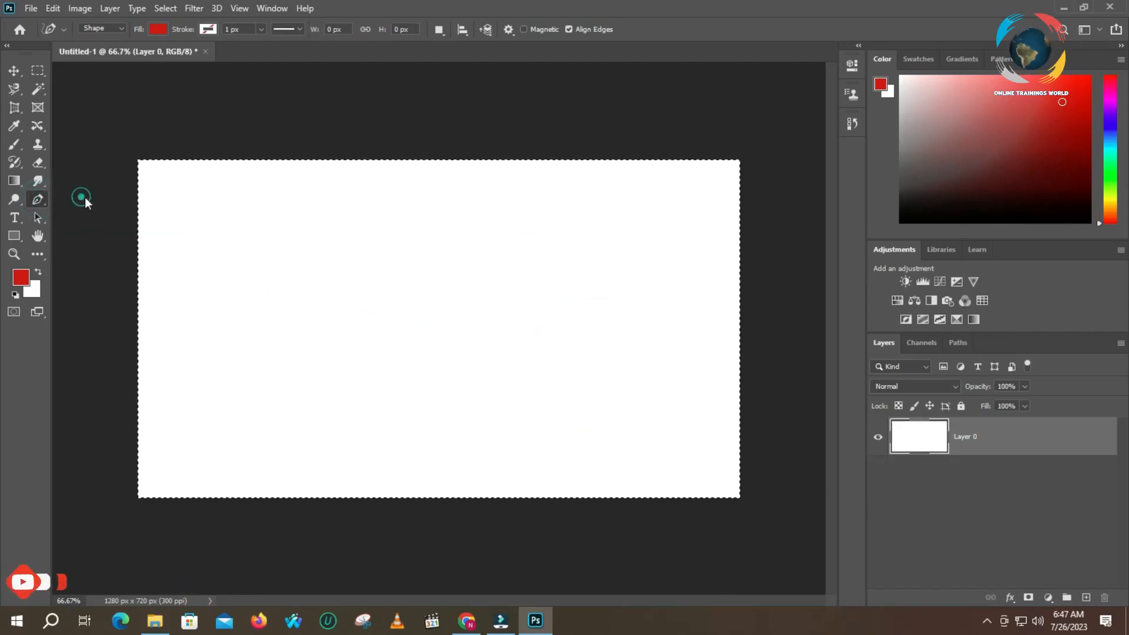
{"action": "left_click", "coordinate": [303, 233]}
{"action": "left_click", "coordinate": [473, 240]}
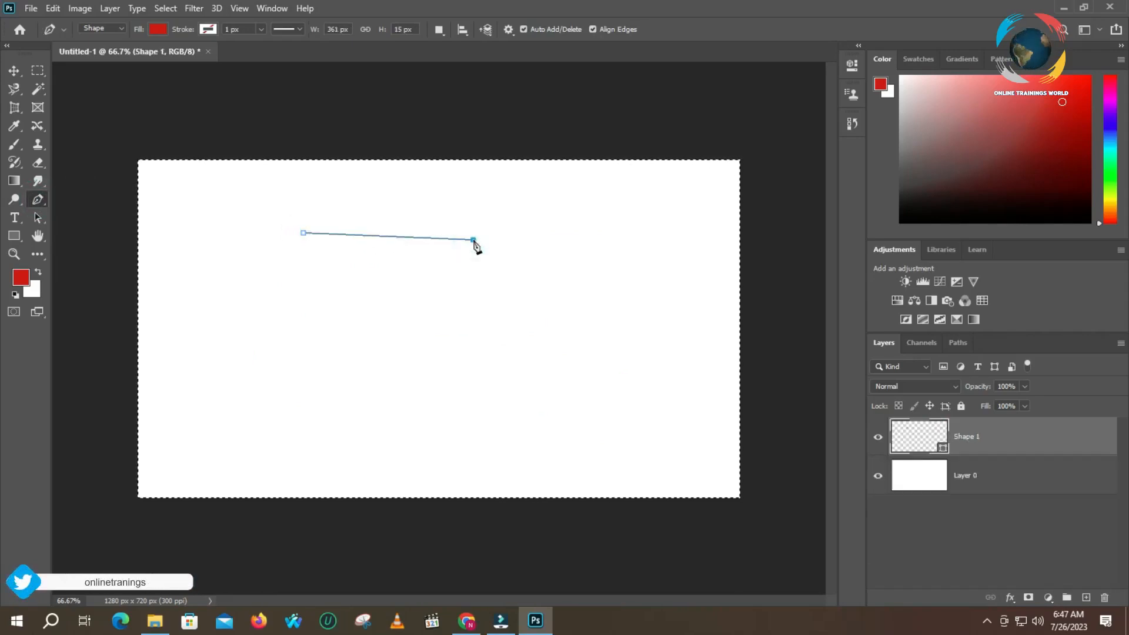
{"action": "left_click", "coordinate": [475, 290]}
{"action": "left_click", "coordinate": [342, 340]}
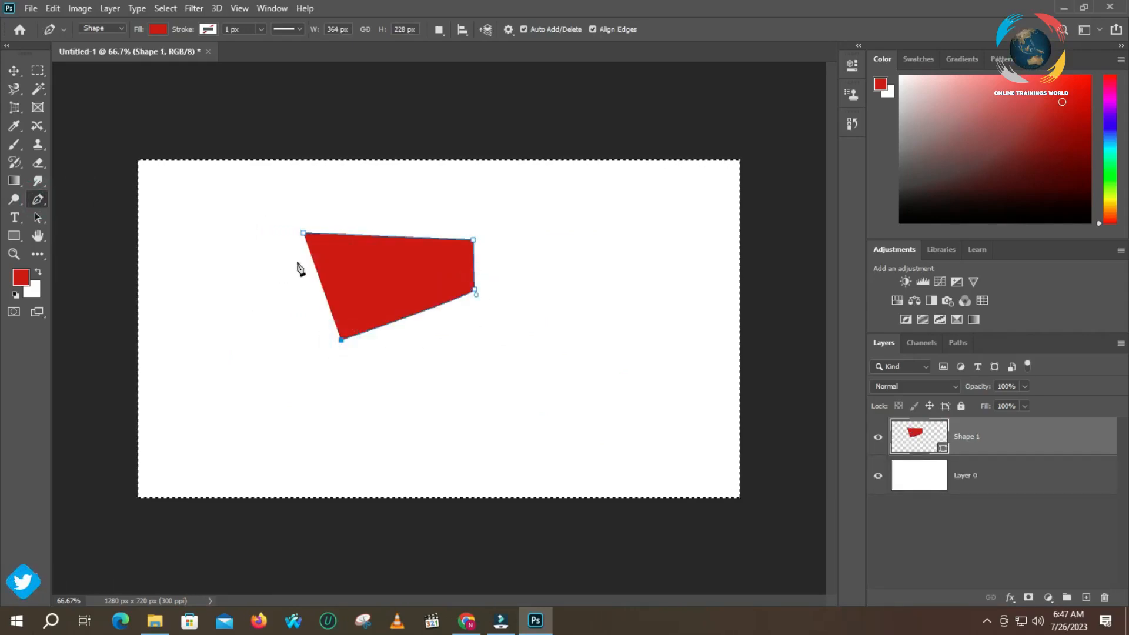
{"action": "left_click", "coordinate": [280, 327]}
{"action": "left_click", "coordinate": [281, 255]}
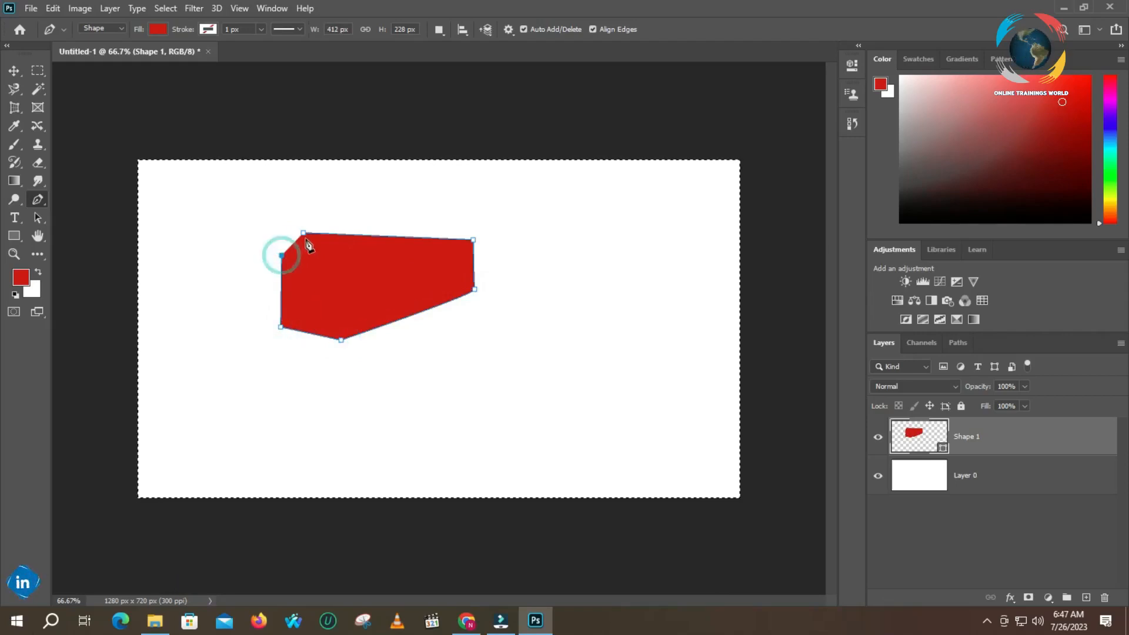
{"action": "left_click", "coordinate": [303, 233]}
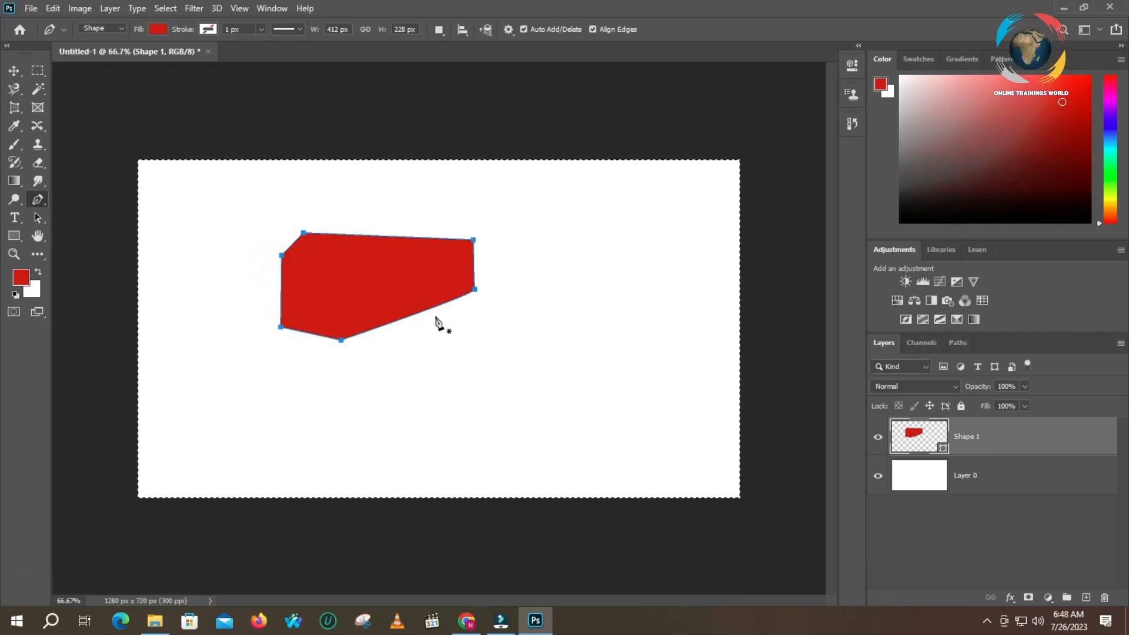
{"action": "left_click", "coordinate": [420, 312]}
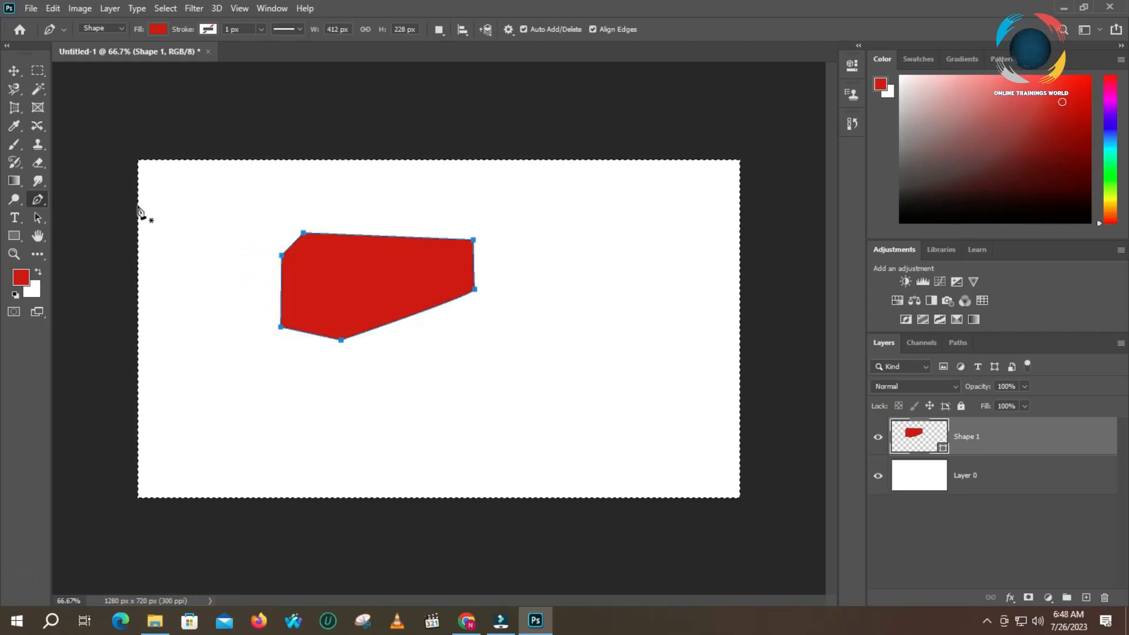
{"action": "left_click", "coordinate": [19, 241]}
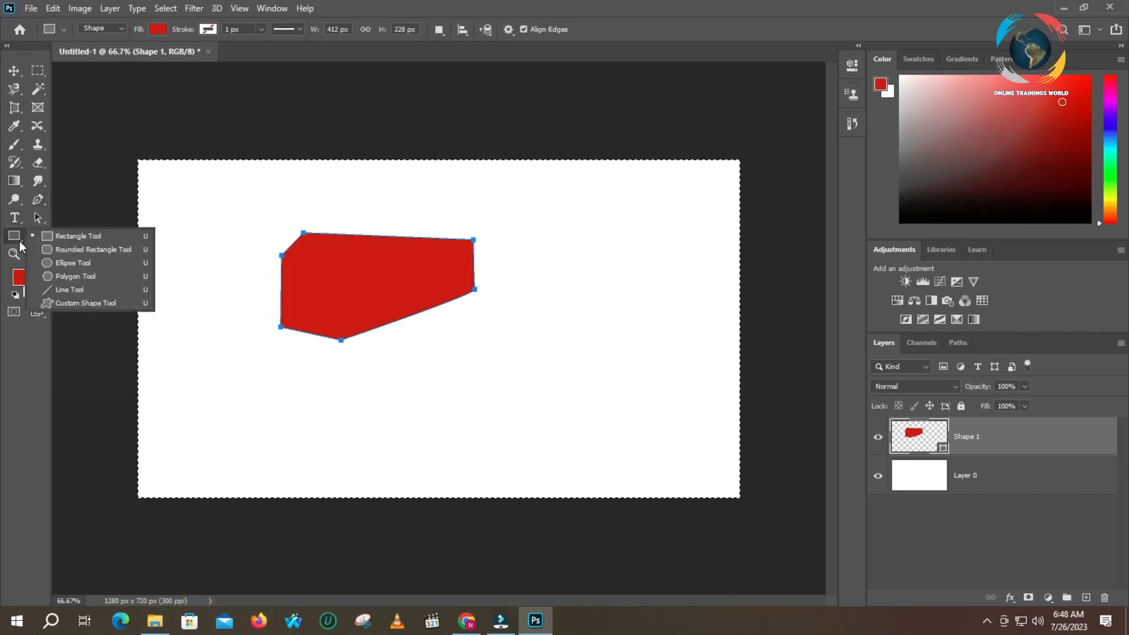
{"action": "left_click", "coordinate": [227, 278]}
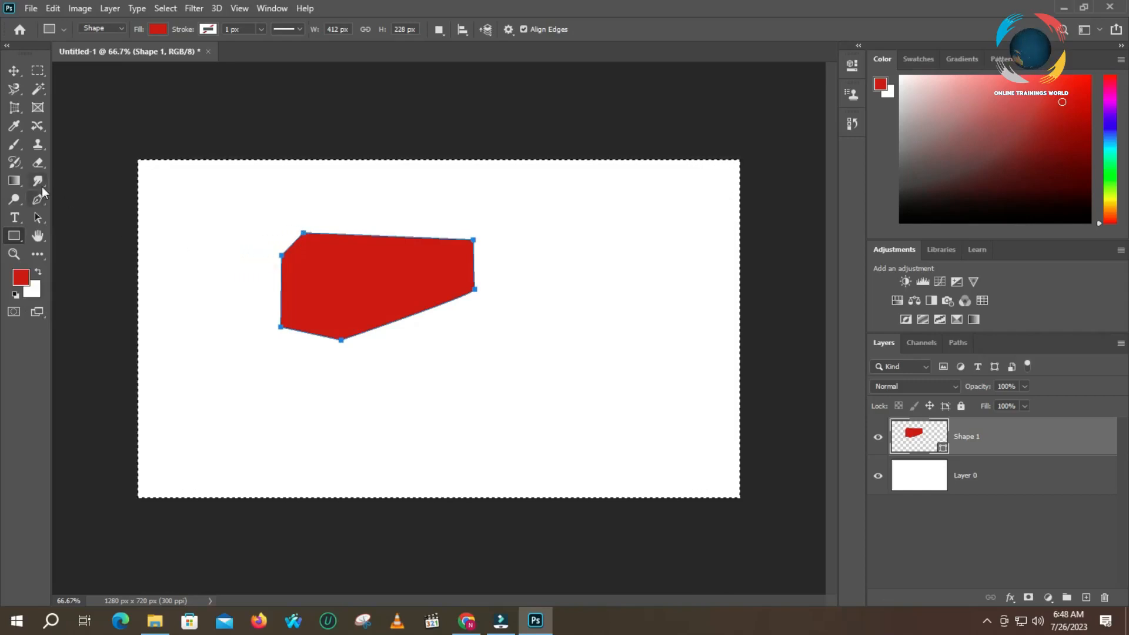
- Try to draw a curved Pen tool shape by pulling direction handles out of its first anchor point
{"action": "left_click", "coordinate": [40, 201]}
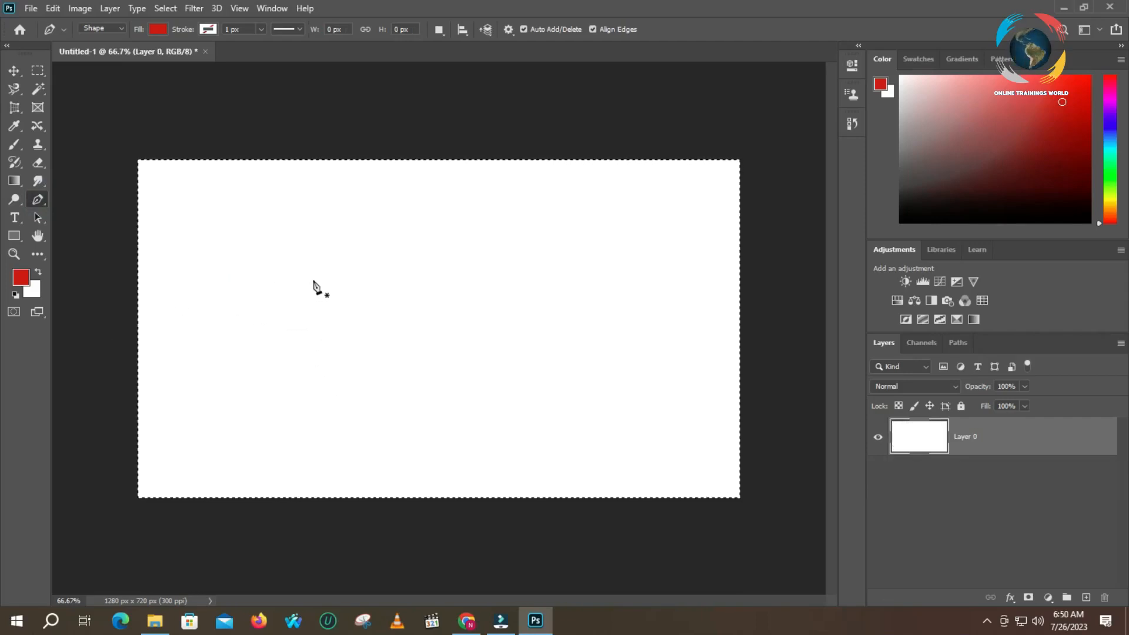
{"action": "left_click", "coordinate": [304, 275]}
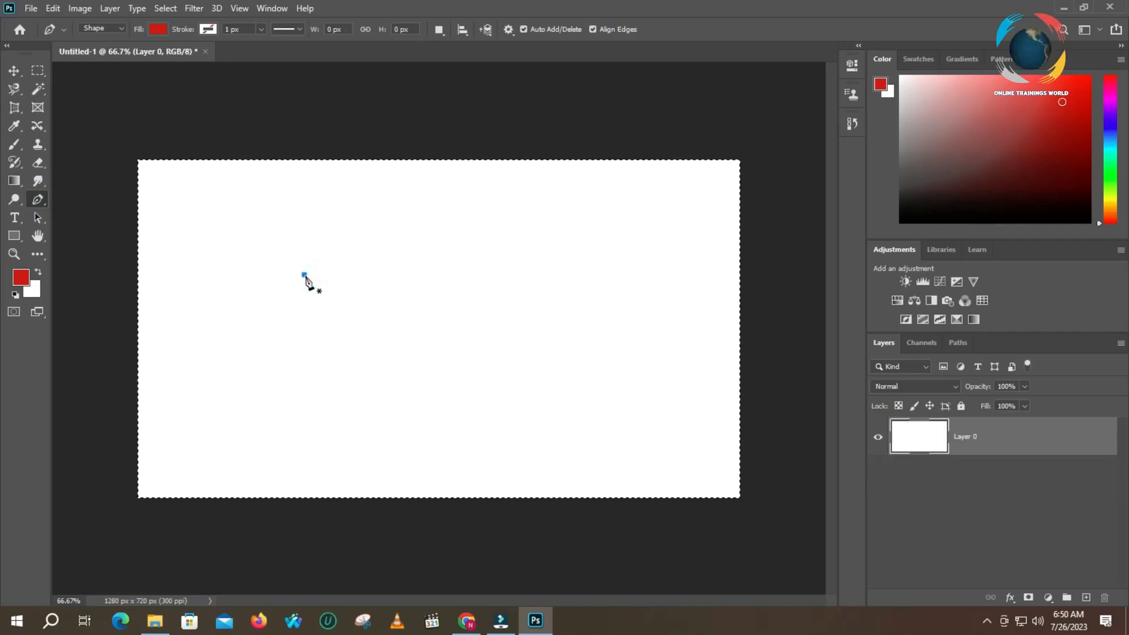
{"action": "left_click", "coordinate": [369, 277]}
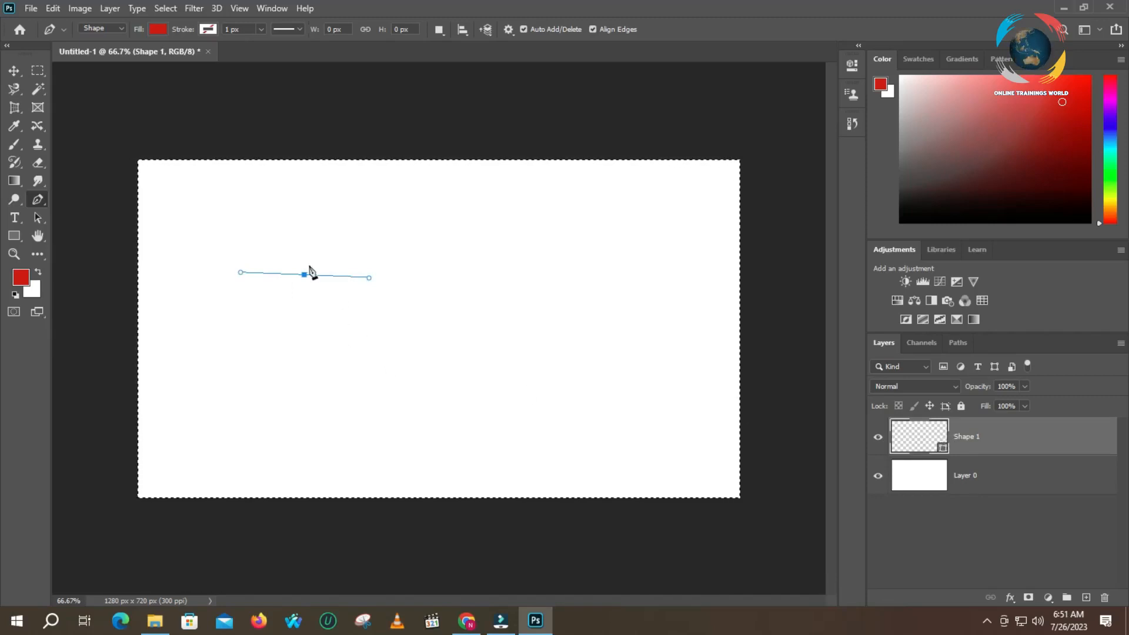
{"action": "left_click_drag", "start_coordinate": [305, 275], "coordinate": [407, 400]}
{"action": "mouse_move", "coordinate": [304, 275]}
{"action": "left_mouse_down"}
{"action": "mouse_move", "coordinate": [306, 299]}
{"action": "mouse_move", "coordinate": [320, 247]}
{"action": "mouse_move", "coordinate": [290, 244]}
{"action": "mouse_move", "coordinate": [305, 276]}
{"action": "left_mouse_up"}
{"action": "left_click", "coordinate": [469, 283]}
{"action": "left_click", "coordinate": [305, 276]}
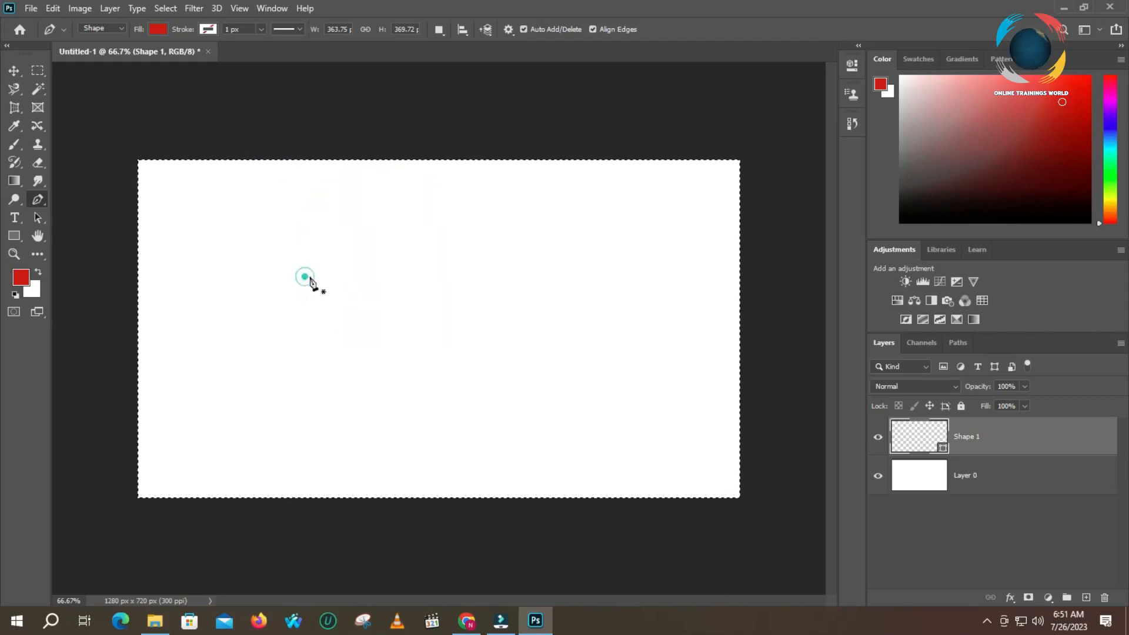
- Draw a closed red four-anchor shape, pulling direction handles from the first anchor to curve its edge and again when closing the outline
{"action": "left_click_drag", "start_coordinate": [320, 259], "coordinate": [459, 284]}
{"action": "left_click", "coordinate": [337, 328]}
{"action": "left_click", "coordinate": [256, 364]}
{"action": "left_click", "coordinate": [219, 269]}
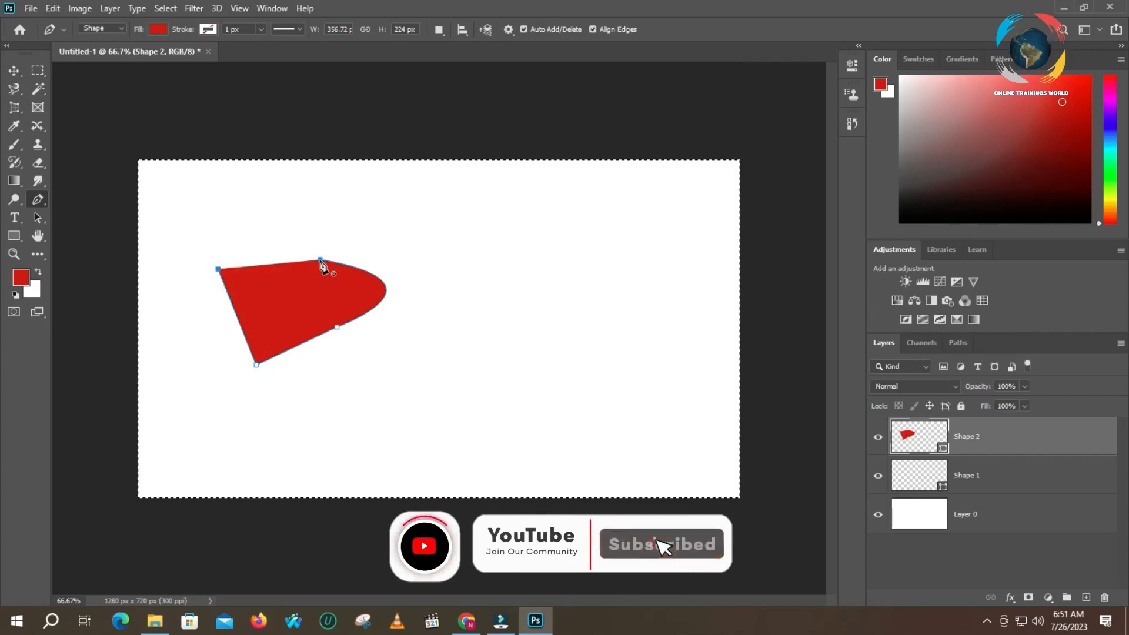
{"action": "left_click_drag", "start_coordinate": [321, 261], "coordinate": [383, 136]}
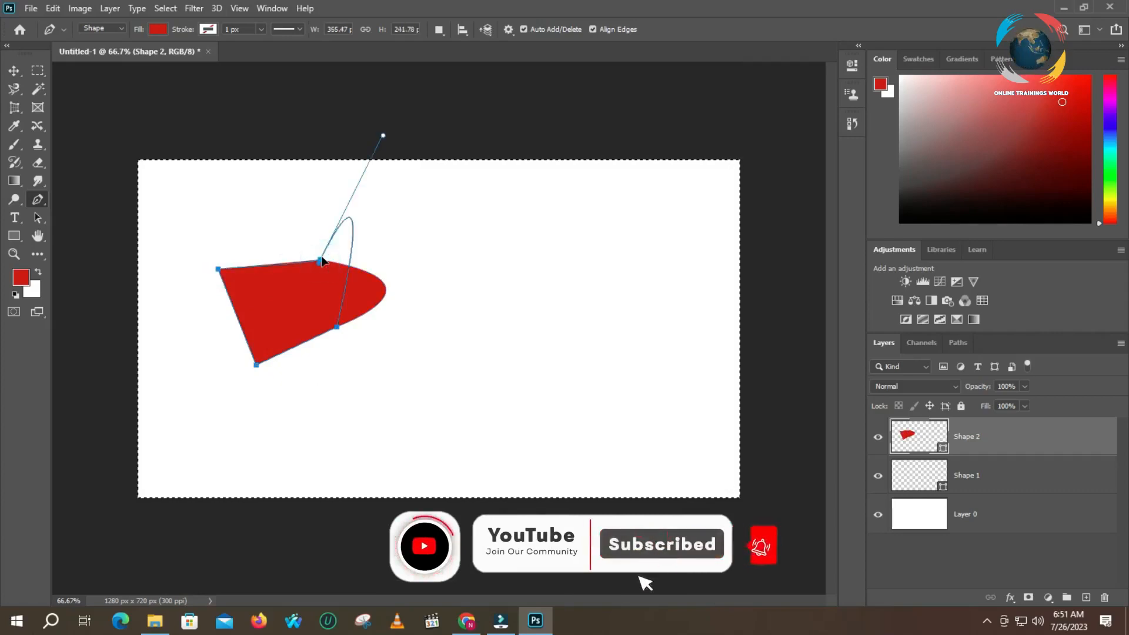
- Finish the four-anchor shape's closing curve and draw a curved two-anchor red shape about 425 by 100 px beside it with the Pen tool
{"action": "left_click", "coordinate": [321, 260]}
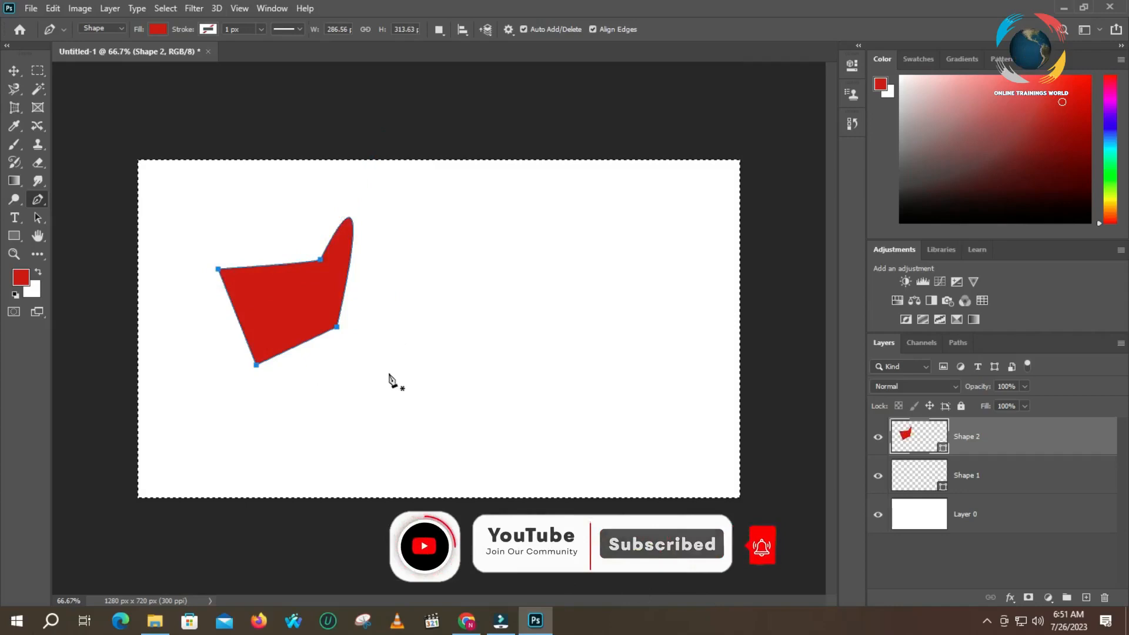
{"action": "left_click", "coordinate": [395, 321]}
{"action": "left_click_drag", "start_coordinate": [395, 322], "coordinate": [594, 310]}
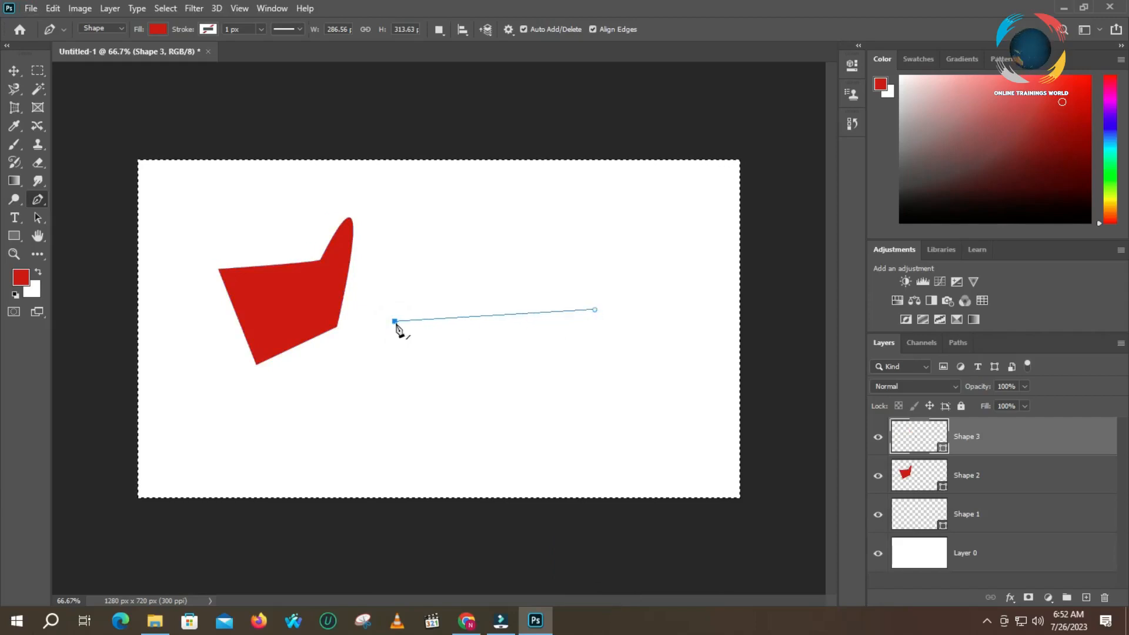
{"action": "left_click", "coordinate": [595, 311]}
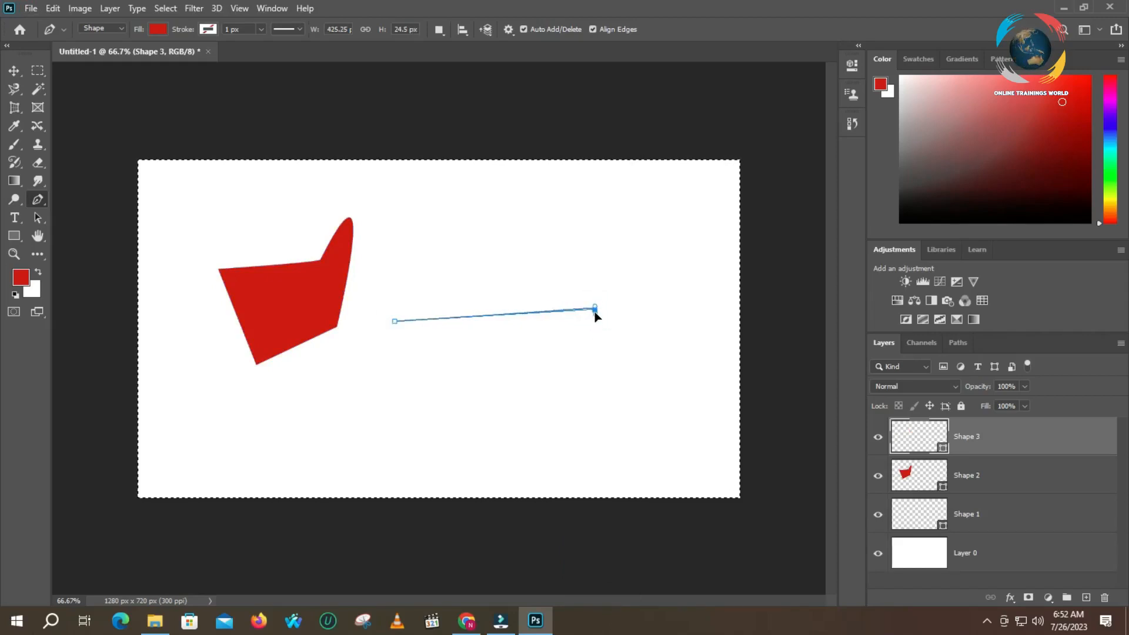
{"action": "key", "text": "ctrl+z"}
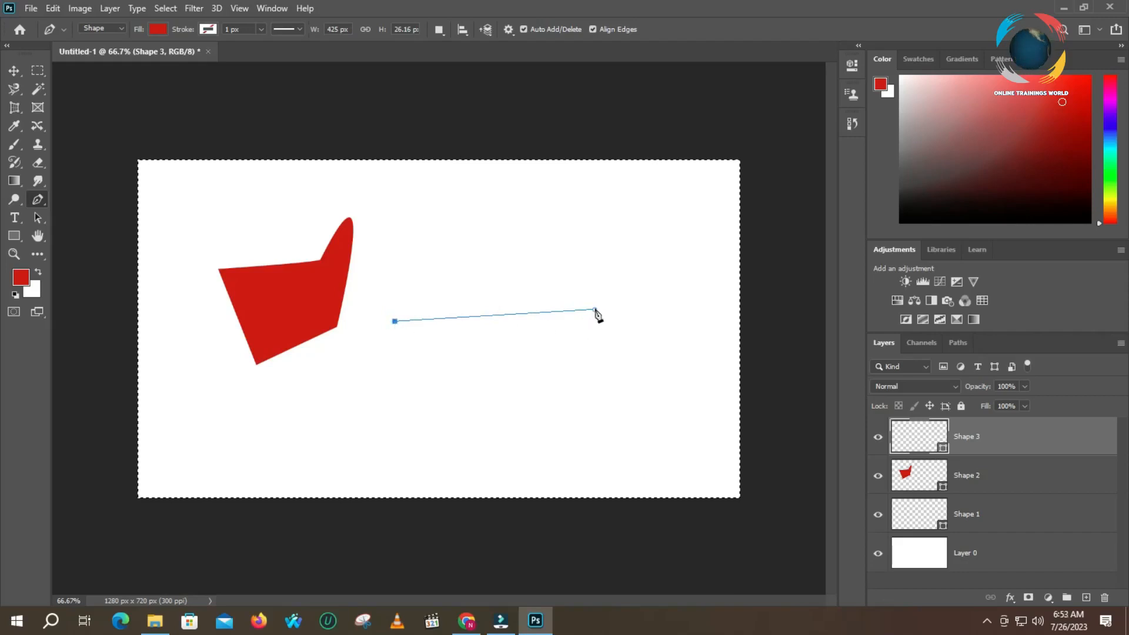
{"action": "left_click_drag", "start_coordinate": [594, 309], "coordinate": [676, 387]}
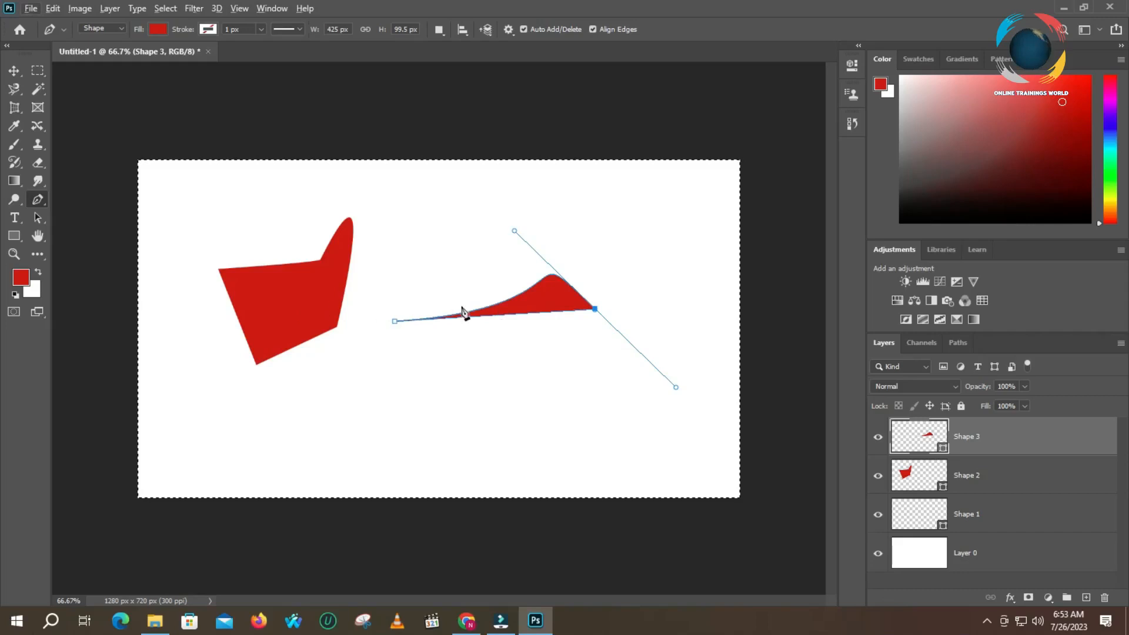
- Add an anchor point on the new shape's upper edge, lengthen its direction handles and raise the anchor to bulge the edge
{"action": "right_click", "coordinate": [43, 201]}
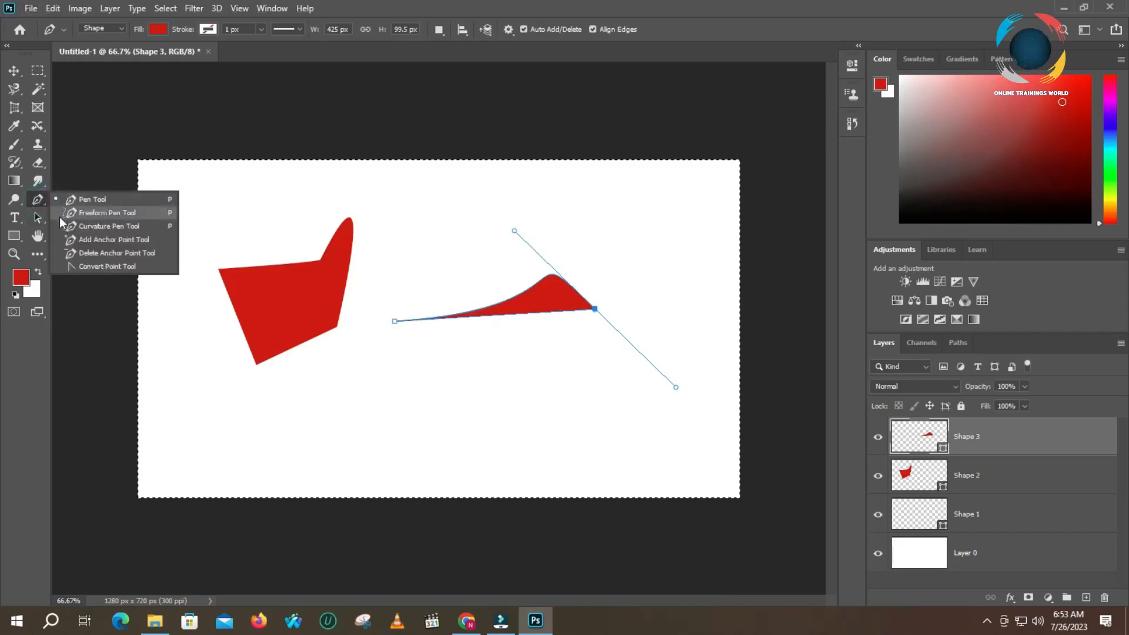
{"action": "left_click", "coordinate": [101, 239]}
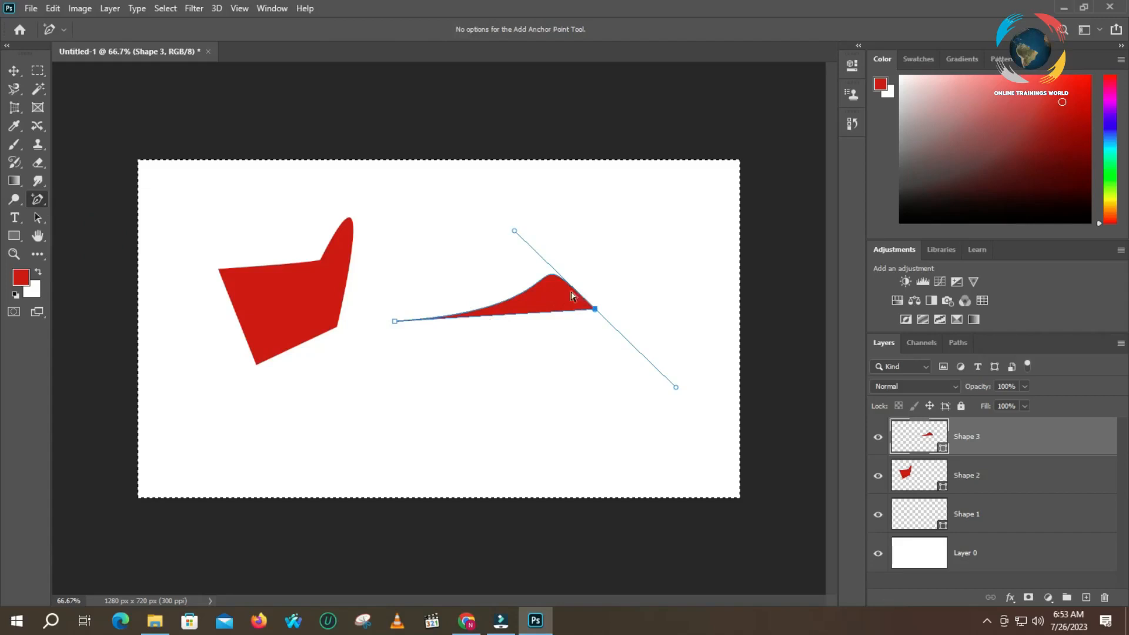
{"action": "left_click", "coordinate": [493, 318]}
{"action": "left_click", "coordinate": [494, 318]}
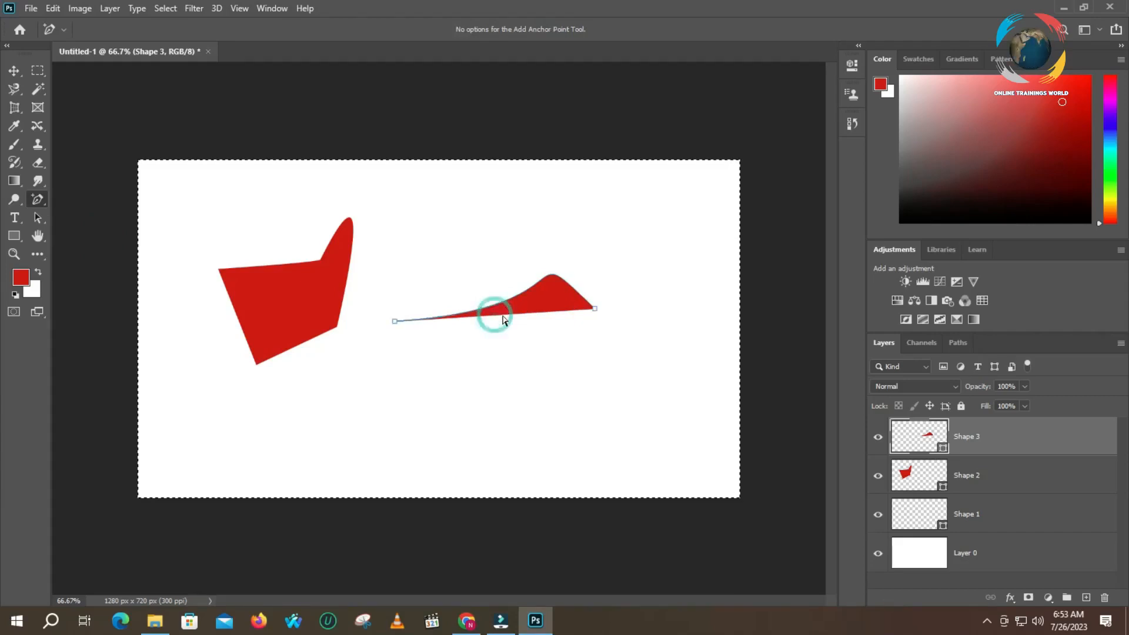
{"action": "left_click_drag", "start_coordinate": [496, 305], "coordinate": [524, 296]}
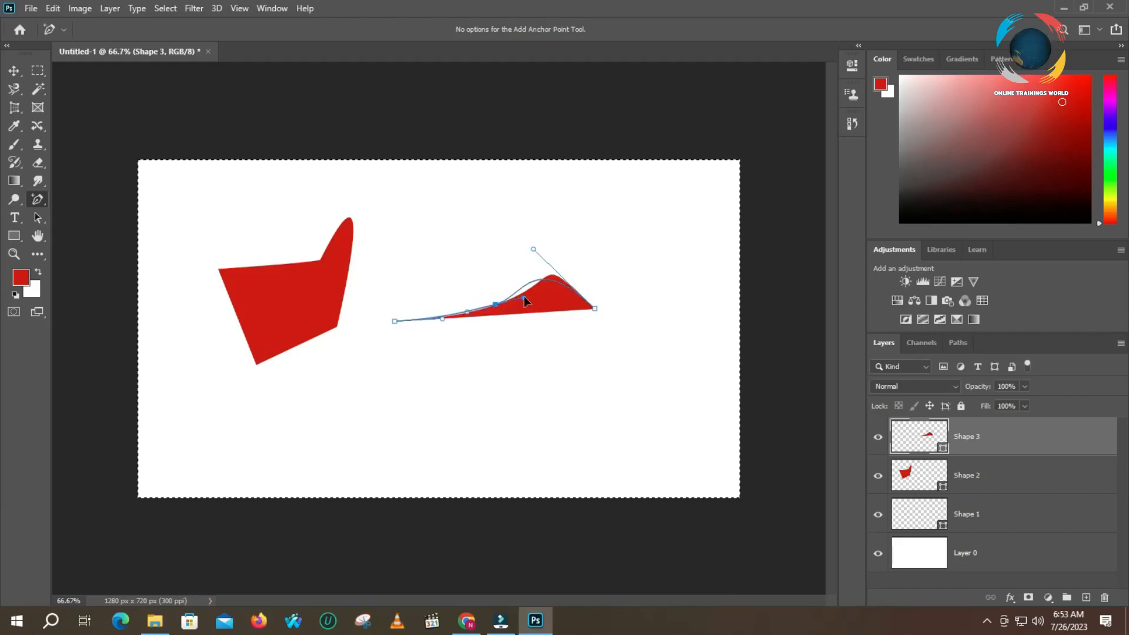
{"action": "left_click_drag", "start_coordinate": [596, 290], "coordinate": [626, 287]}
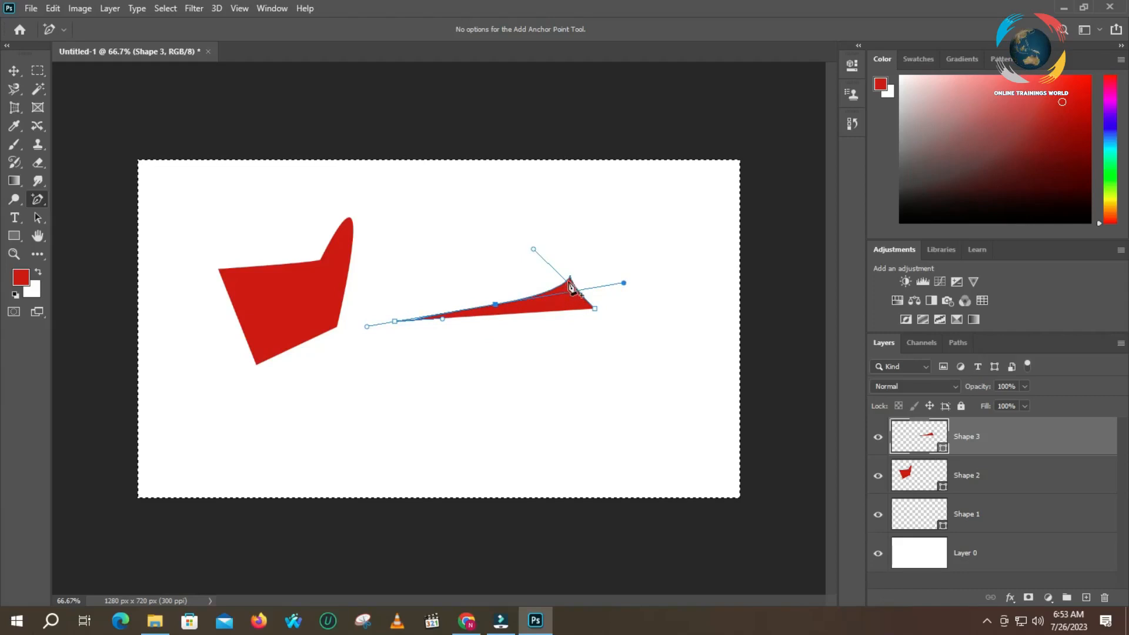
{"action": "left_click_drag", "start_coordinate": [497, 308], "coordinate": [461, 239]}
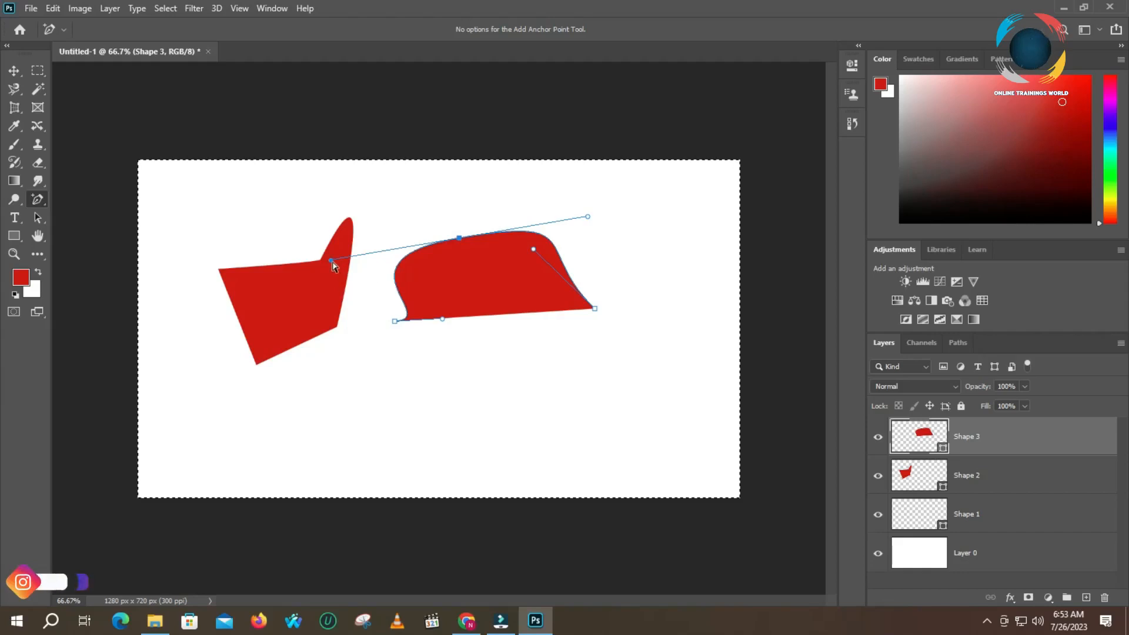
{"action": "mouse_move", "coordinate": [334, 265]}
{"action": "left_mouse_down"}
{"action": "mouse_move", "coordinate": [369, 272]}
{"action": "mouse_move", "coordinate": [356, 292]}
{"action": "mouse_move", "coordinate": [349, 265]}
{"action": "mouse_move", "coordinate": [332, 260]}
{"action": "left_mouse_up"}
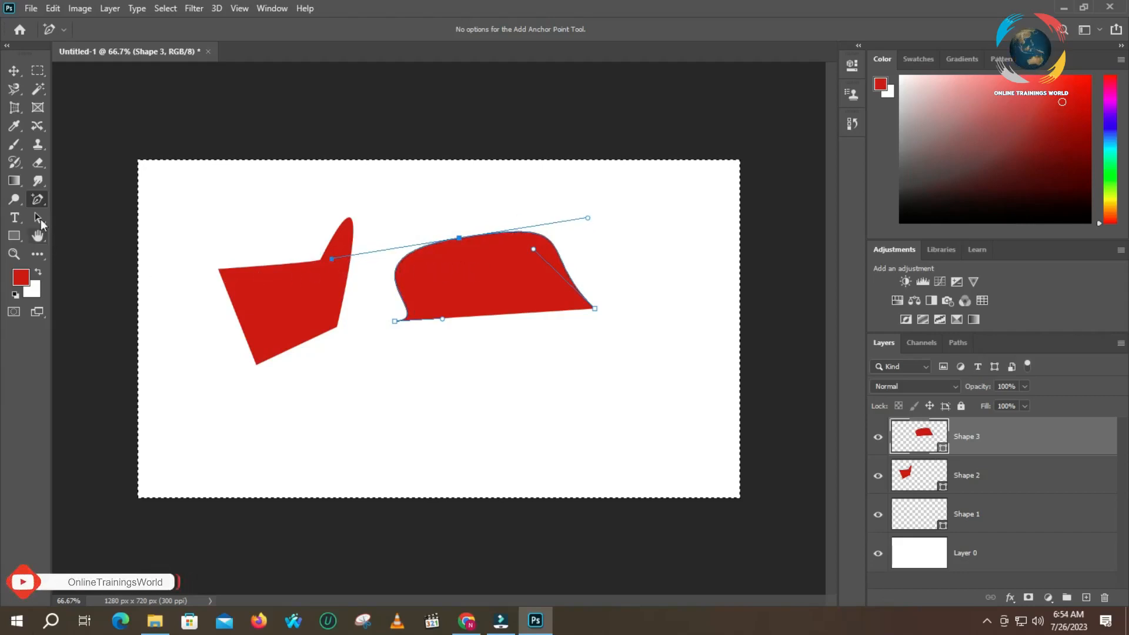
- Remove the added anchor point from the shape's upper edge with the Delete Anchor Point tool
{"action": "right_click", "coordinate": [37, 200]}
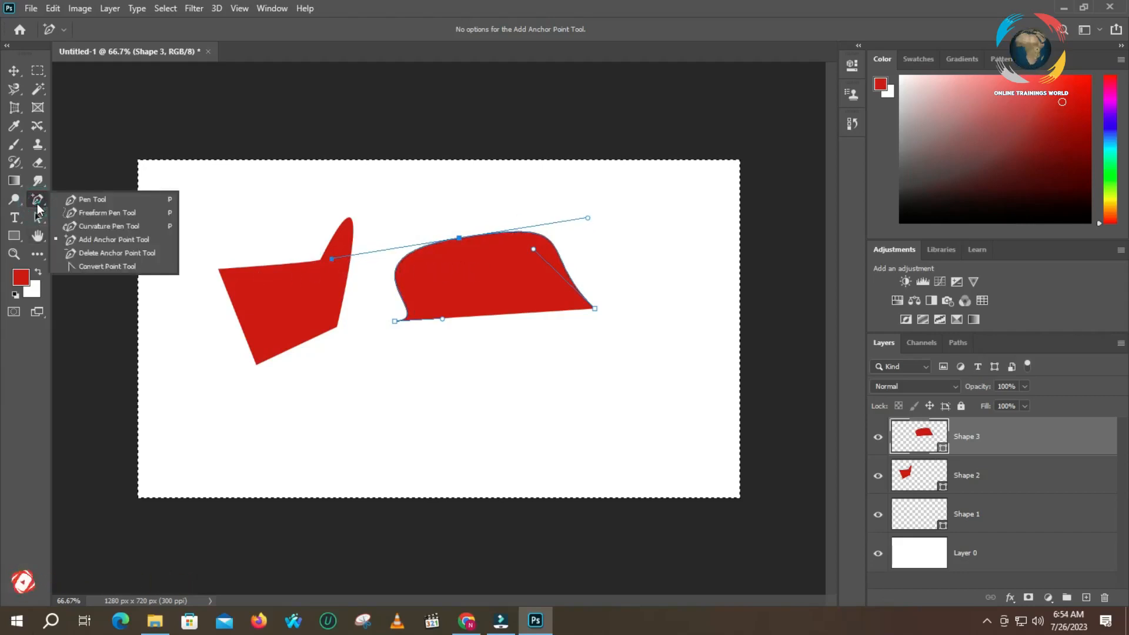
{"action": "left_click", "coordinate": [105, 252]}
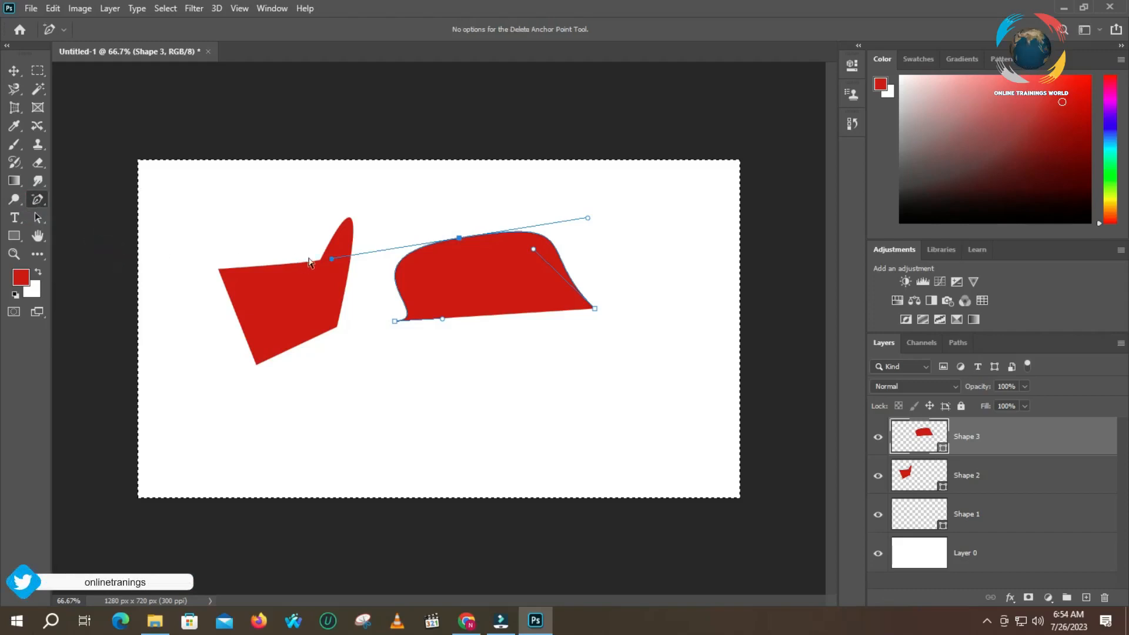
{"action": "left_click", "coordinate": [459, 239]}
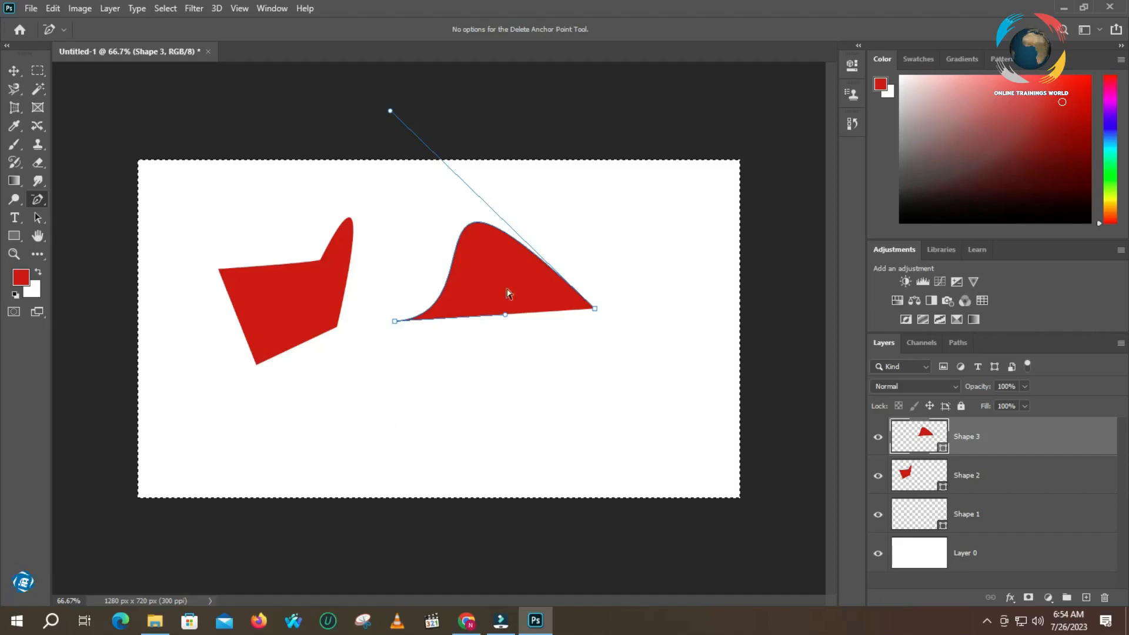
- Reshape the two-anchor shape's upper curve by repositioning both direction handles of its right-hand anchor
{"action": "left_click", "coordinate": [391, 113]}
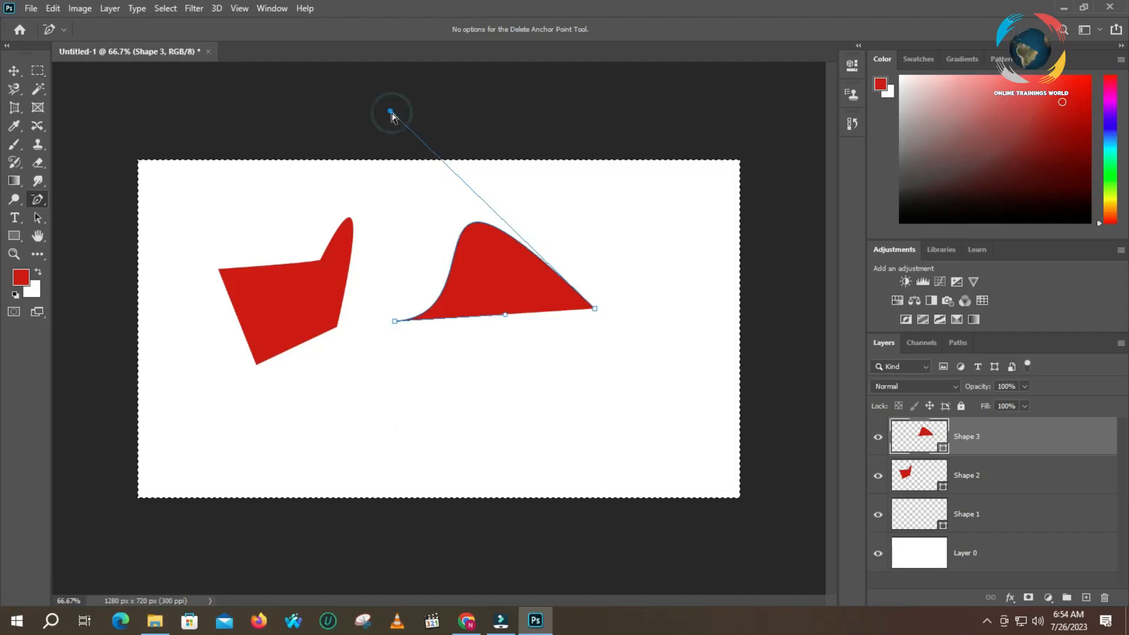
{"action": "left_click", "coordinate": [392, 112]}
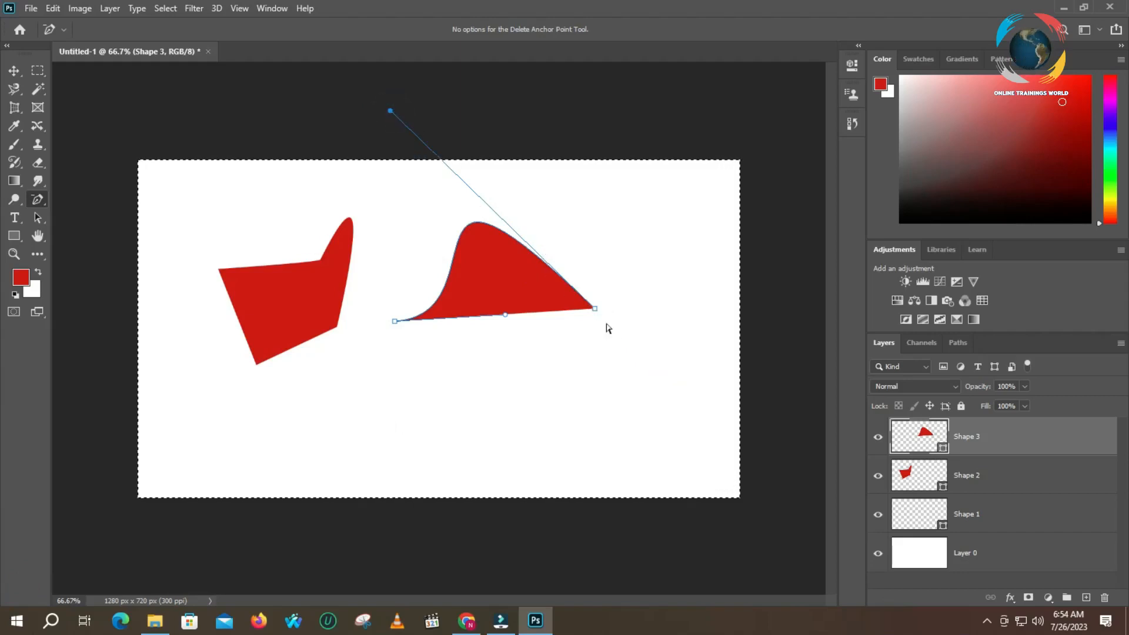
{"action": "left_click_drag", "start_coordinate": [390, 110], "coordinate": [473, 195]}
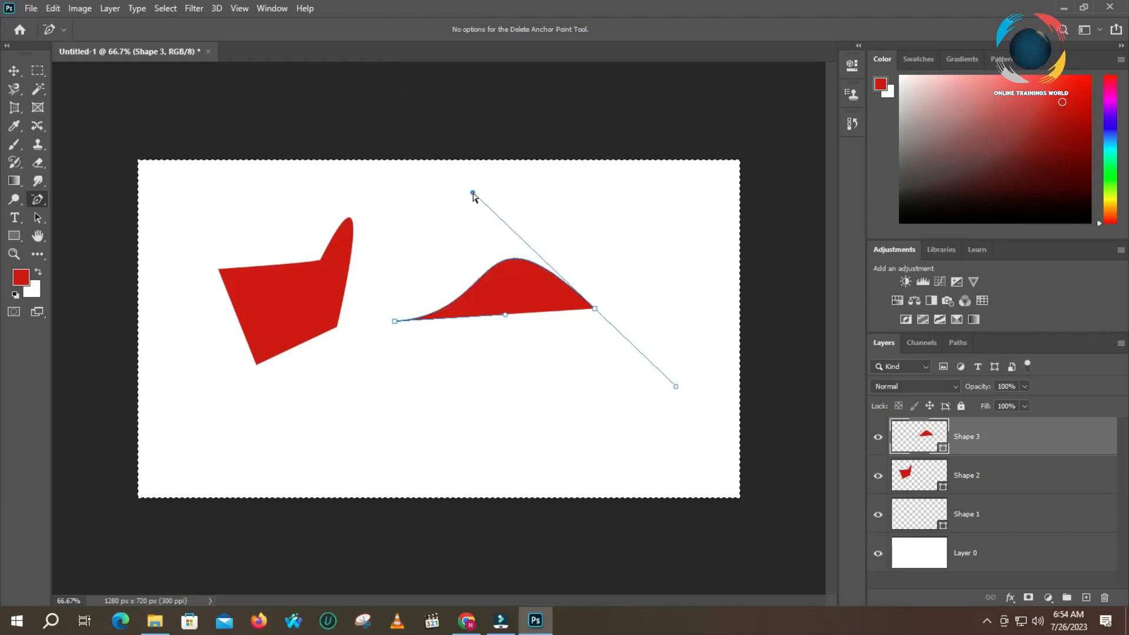
{"action": "left_click", "coordinate": [676, 387]}
{"action": "right_click", "coordinate": [471, 190]}
{"action": "left_click", "coordinate": [472, 191]}
{"action": "left_click_drag", "start_coordinate": [473, 193], "coordinate": [368, 188]}
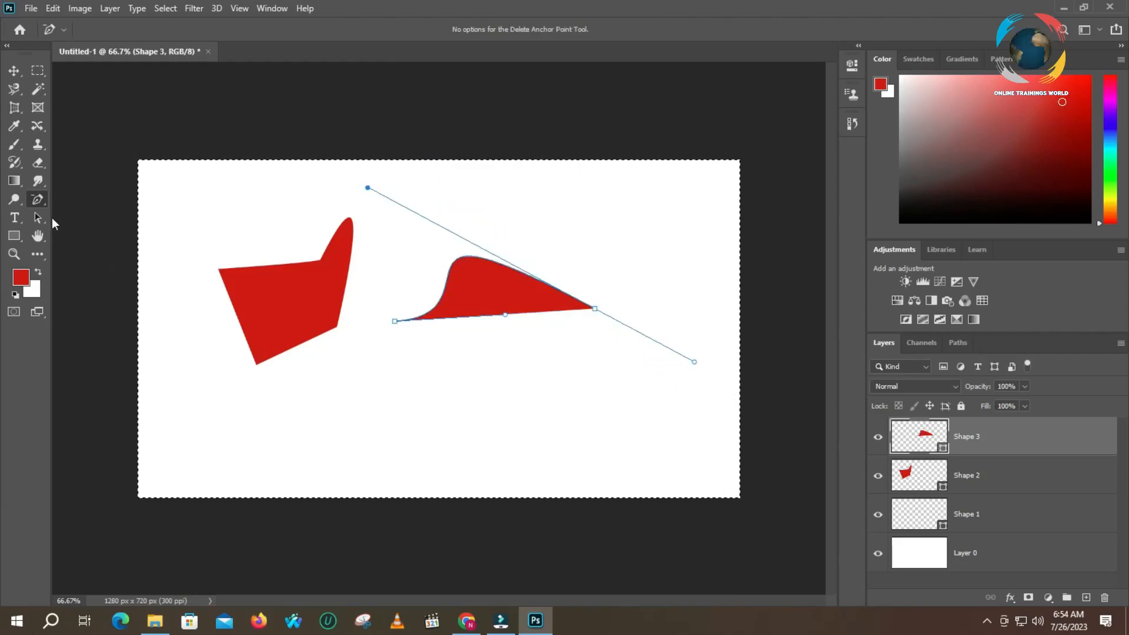
{"action": "right_click", "coordinate": [38, 200]}
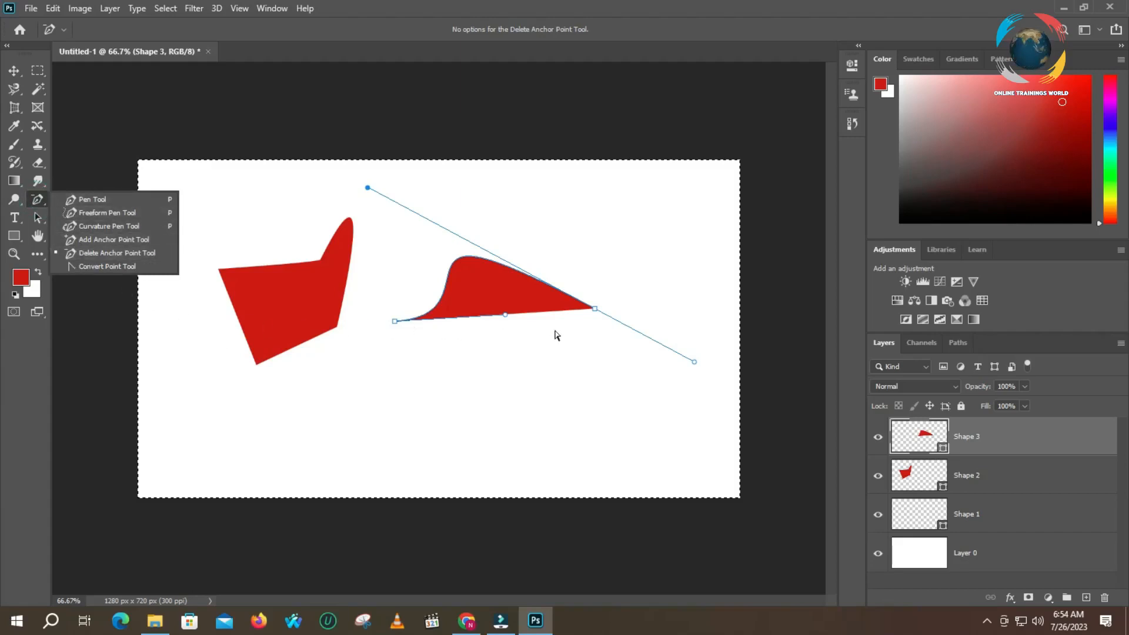
{"action": "left_click", "coordinate": [695, 363]}
{"action": "left_click_drag", "start_coordinate": [694, 363], "coordinate": [675, 375]}
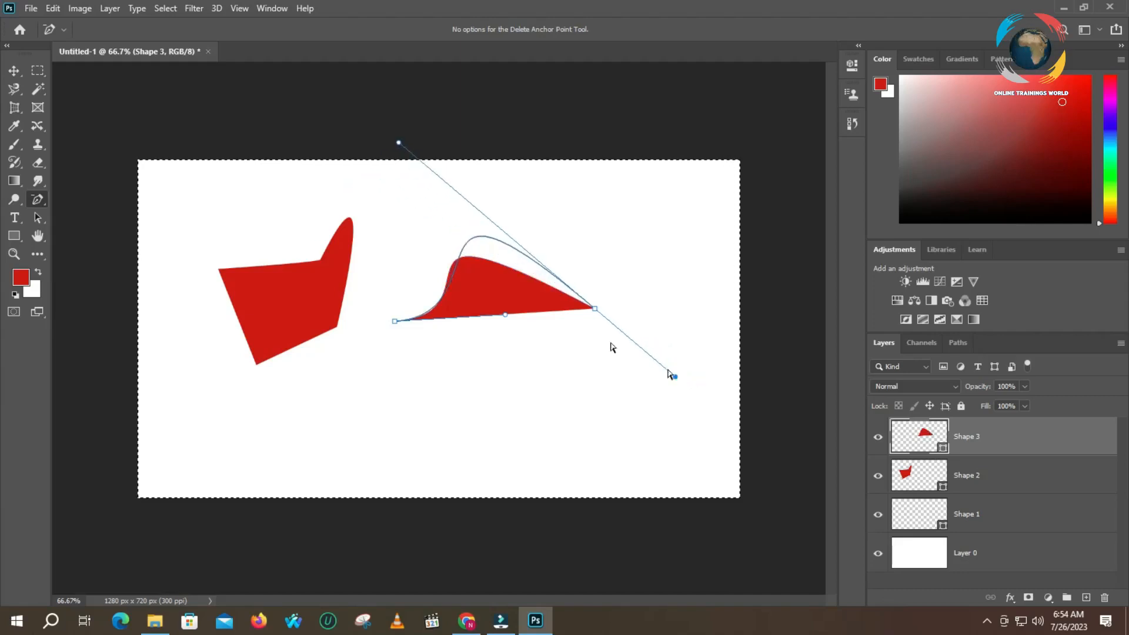
- Retract the lower direction handle onto the shape's right-hand anchor with the Pen tool and deselect the path
{"action": "right_click", "coordinate": [37, 199]}
{"action": "left_click", "coordinate": [72, 198]}
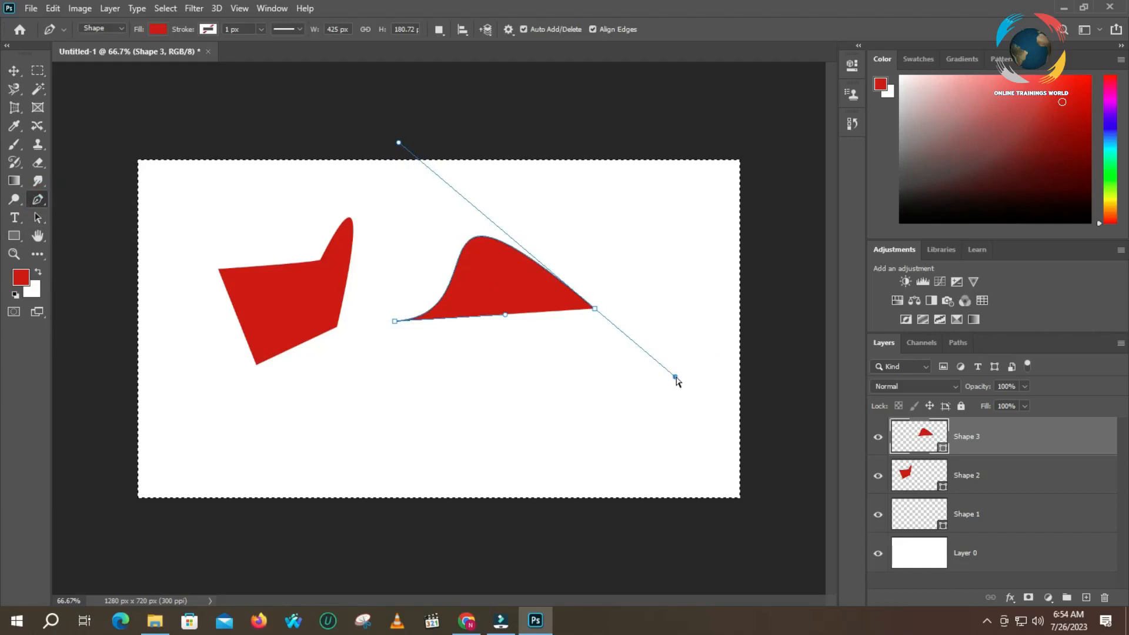
{"action": "left_click_drag", "start_coordinate": [675, 376], "coordinate": [617, 317]}
{"action": "mouse_move", "coordinate": [602, 317]}
{"action": "left_mouse_down"}
{"action": "mouse_move", "coordinate": [595, 309]}
{"action": "mouse_move", "coordinate": [582, 320]}
{"action": "left_mouse_up"}
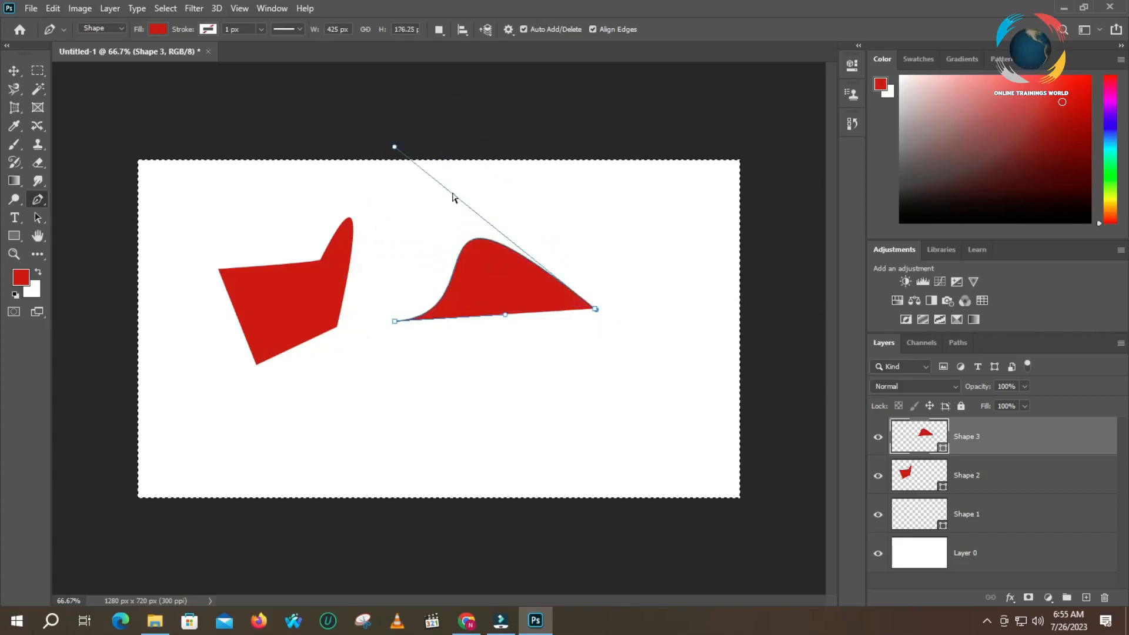
{"action": "key", "text": "Escape"}
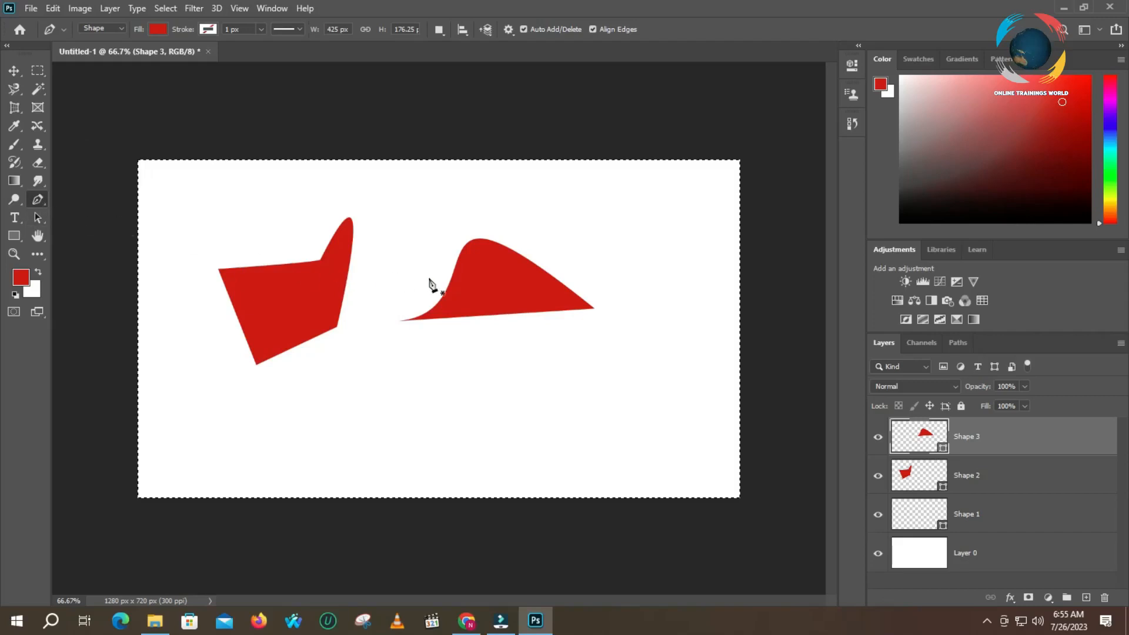
- Start a new Pen tool shape above the curved one, pulling one long horizontal and one steep downward direction handle from its first anchor
{"action": "left_click_drag", "start_coordinate": [411, 236], "coordinate": [556, 239]}
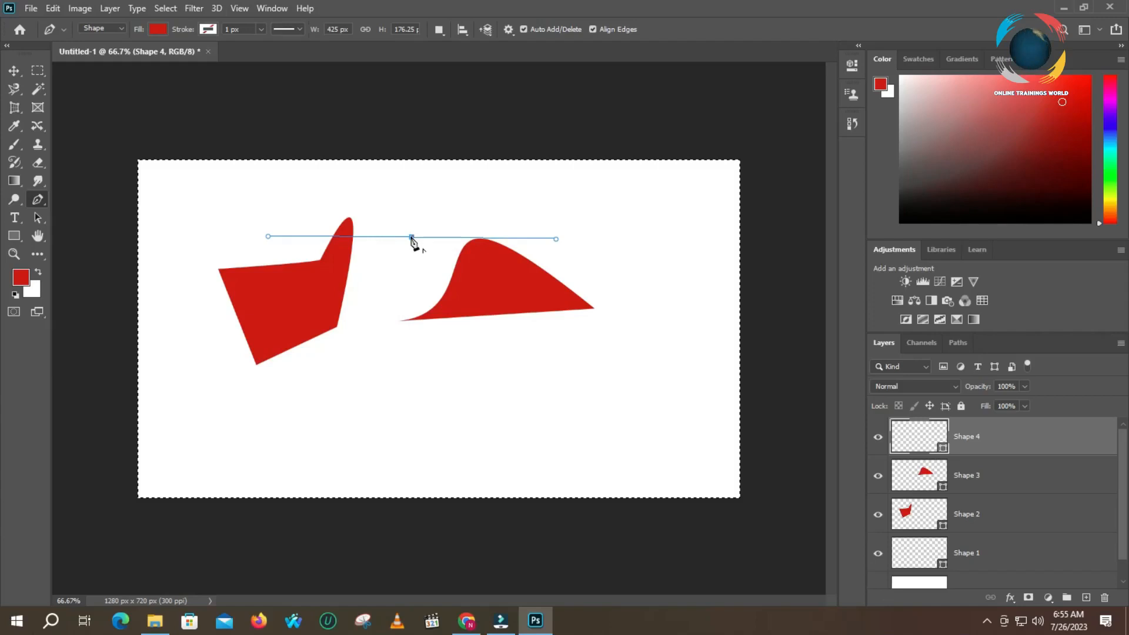
{"action": "left_click_drag", "start_coordinate": [411, 237], "coordinate": [416, 255]}
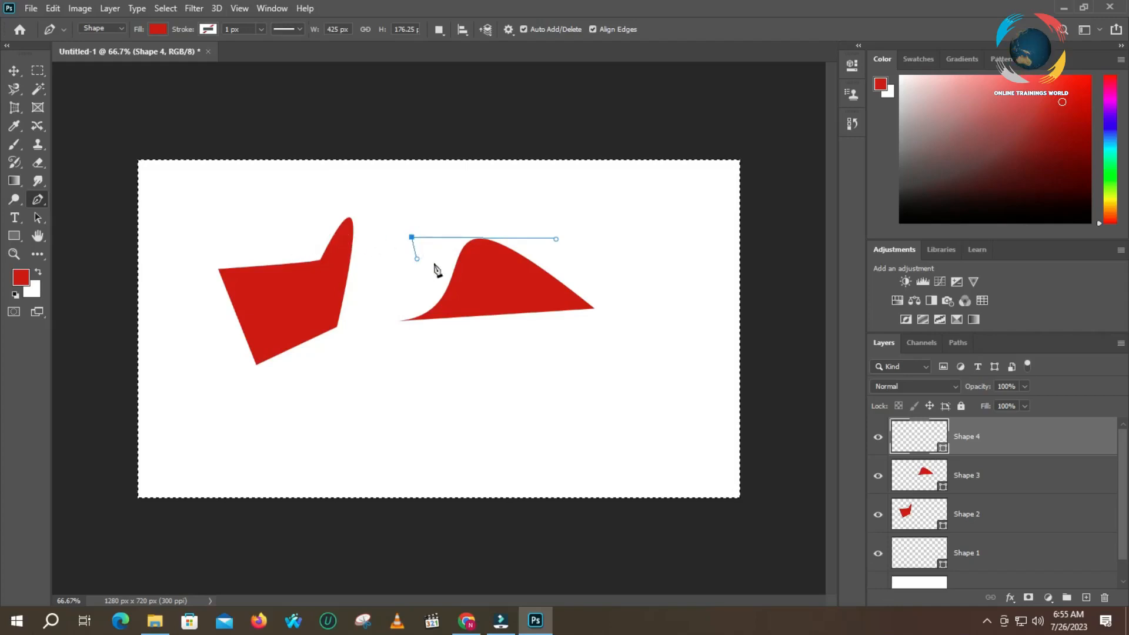
{"action": "left_click_drag", "start_coordinate": [417, 261], "coordinate": [418, 268]}
{"action": "left_click_drag", "start_coordinate": [428, 314], "coordinate": [458, 406]}
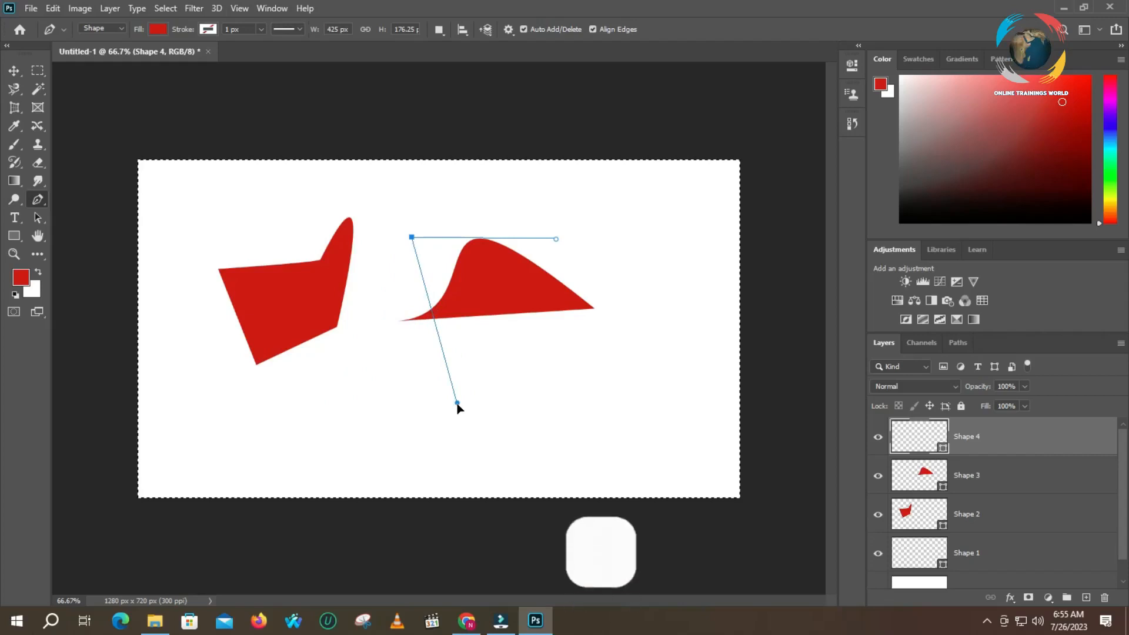
{"action": "left_click_drag", "start_coordinate": [458, 404], "coordinate": [463, 417]}
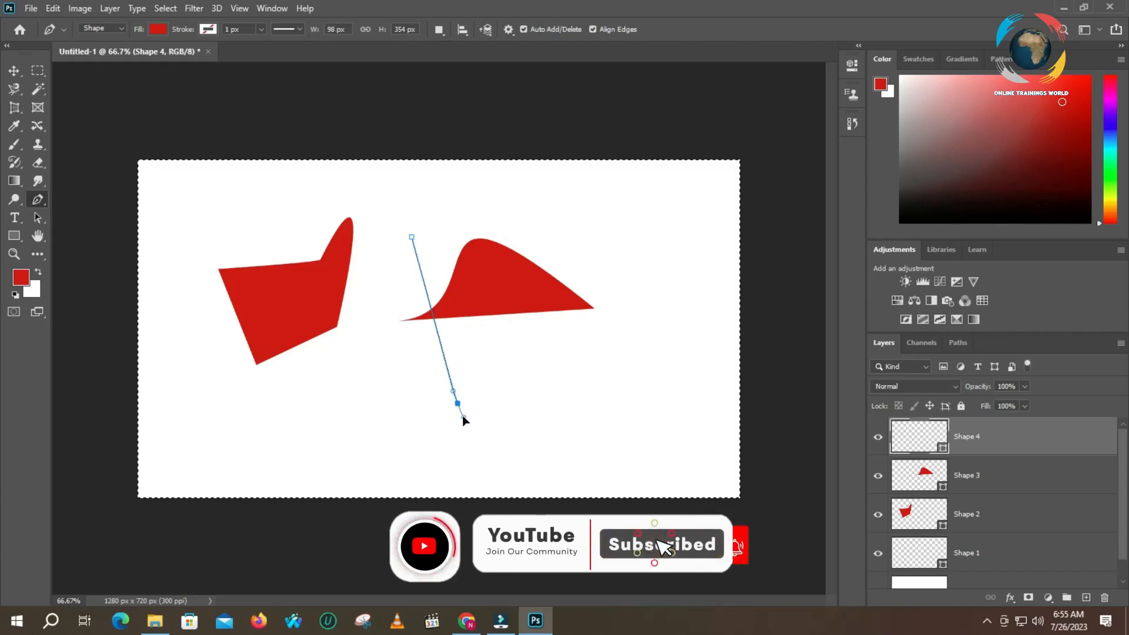
{"action": "key", "text": "ctrl+z"}
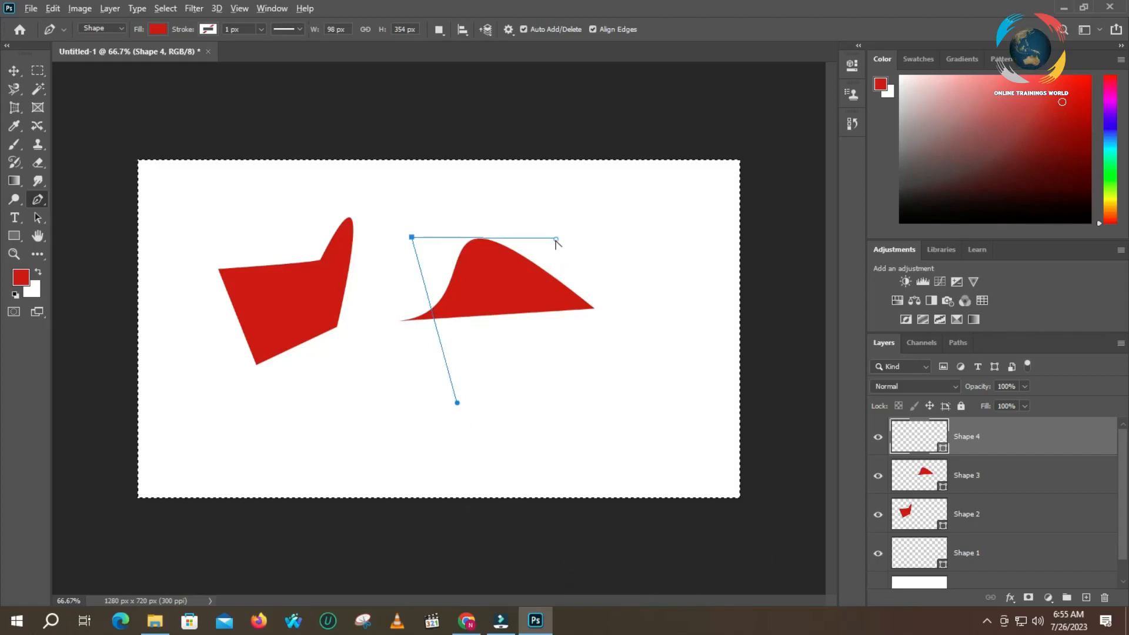
{"action": "left_click_drag", "start_coordinate": [555, 239], "coordinate": [579, 244]}
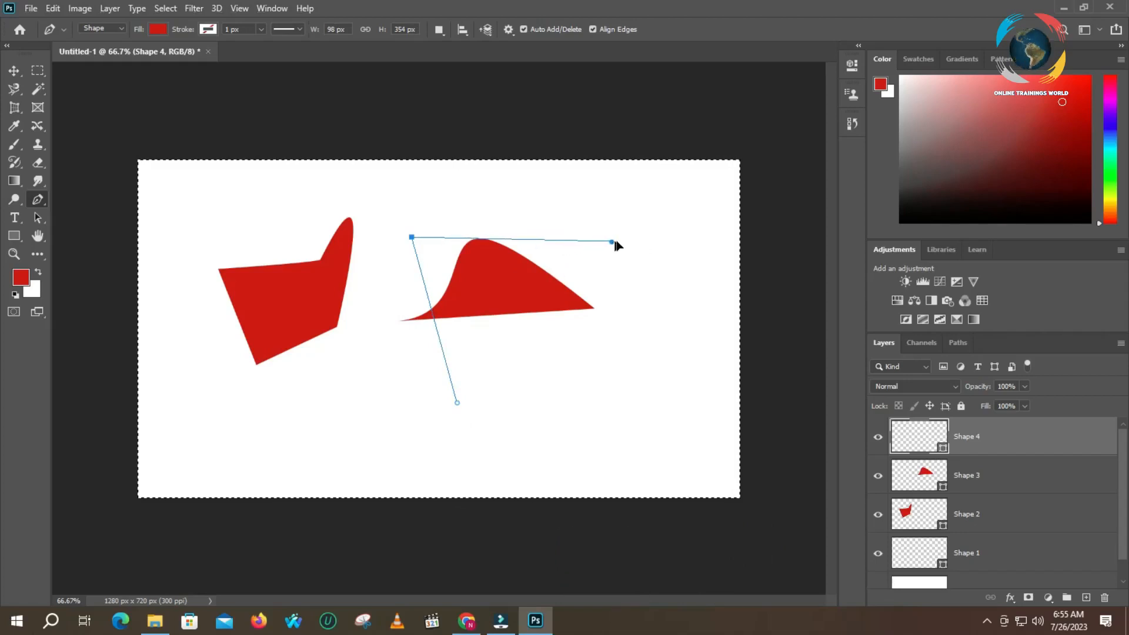
{"action": "left_click_drag", "start_coordinate": [648, 240], "coordinate": [684, 238]}
- Try to draw a closed curved shape by placing a second anchor at the end of the first anchor's horizontal handle
{"action": "left_click", "coordinate": [681, 239]}
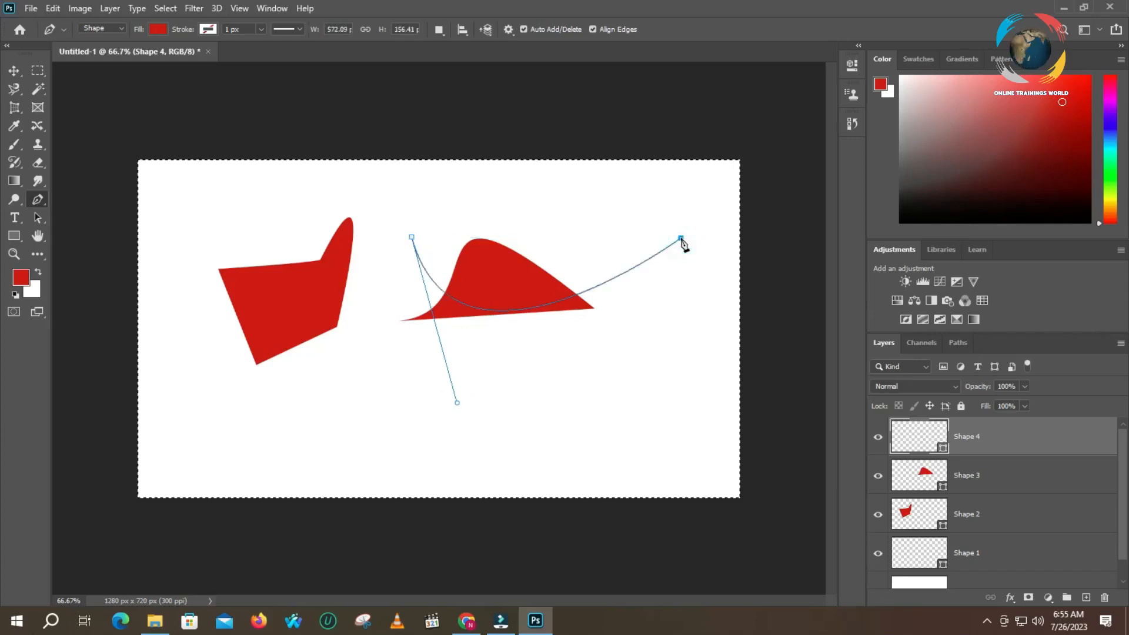
{"action": "left_click_drag", "start_coordinate": [682, 240], "coordinate": [661, 210]}
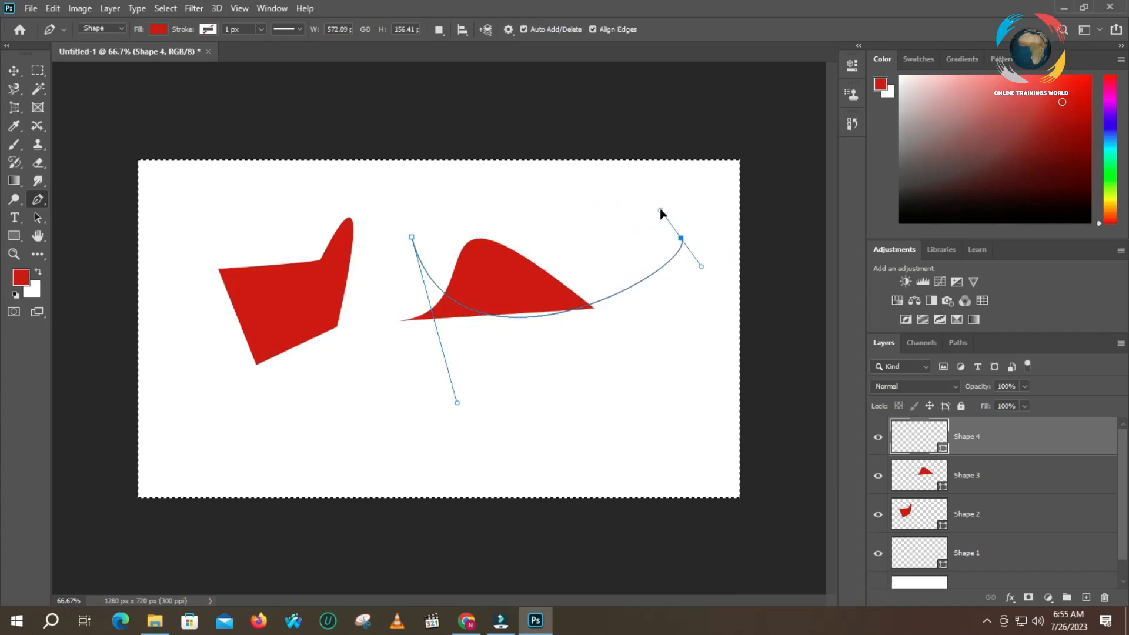
{"action": "right_click", "coordinate": [377, 410]}
{"action": "key", "text": "Escape"}
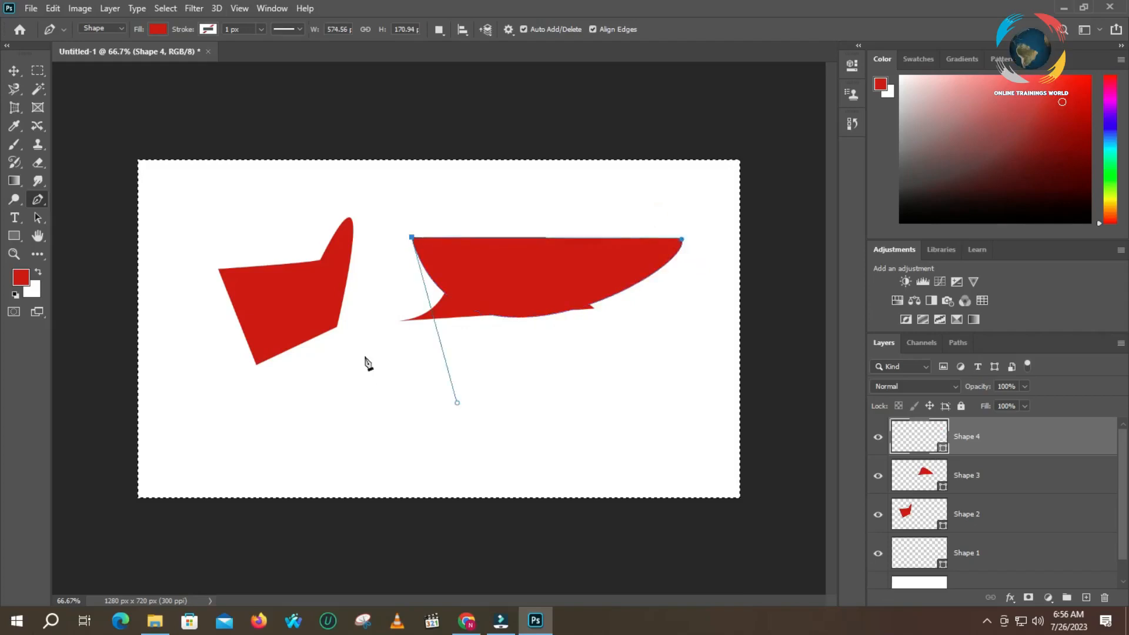
{"action": "key", "text": "ctrl+z"}
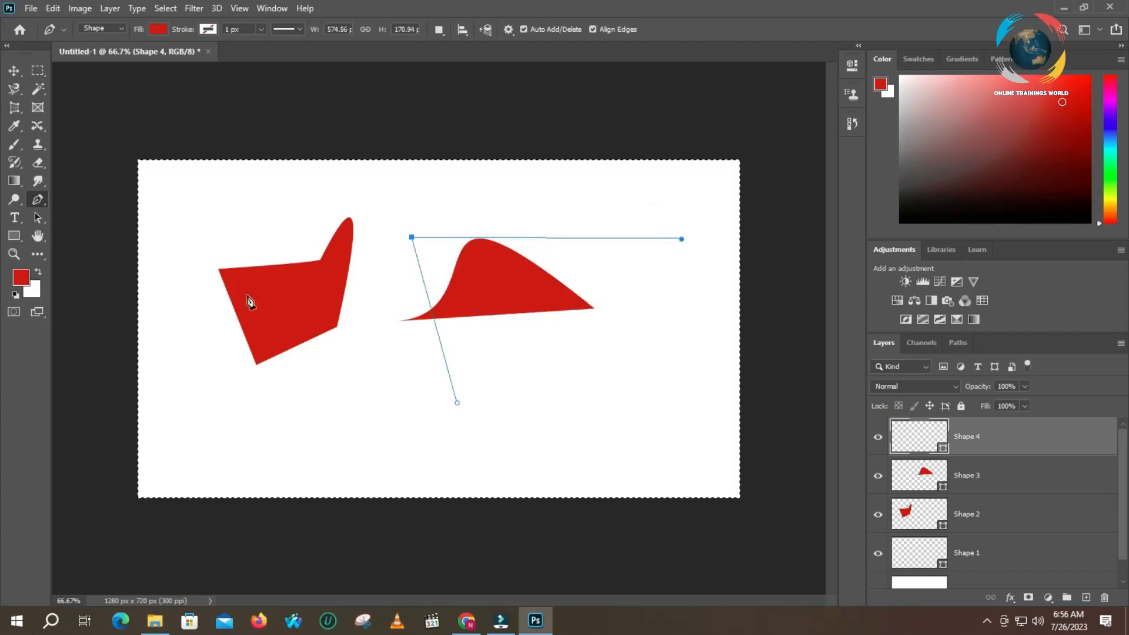
- Retract the new anchor's horizontal direction handle, move the anchor up and to the left, and leave it with a single near-horizontal handle
{"action": "left_click", "coordinate": [412, 238], "text": "alt"}
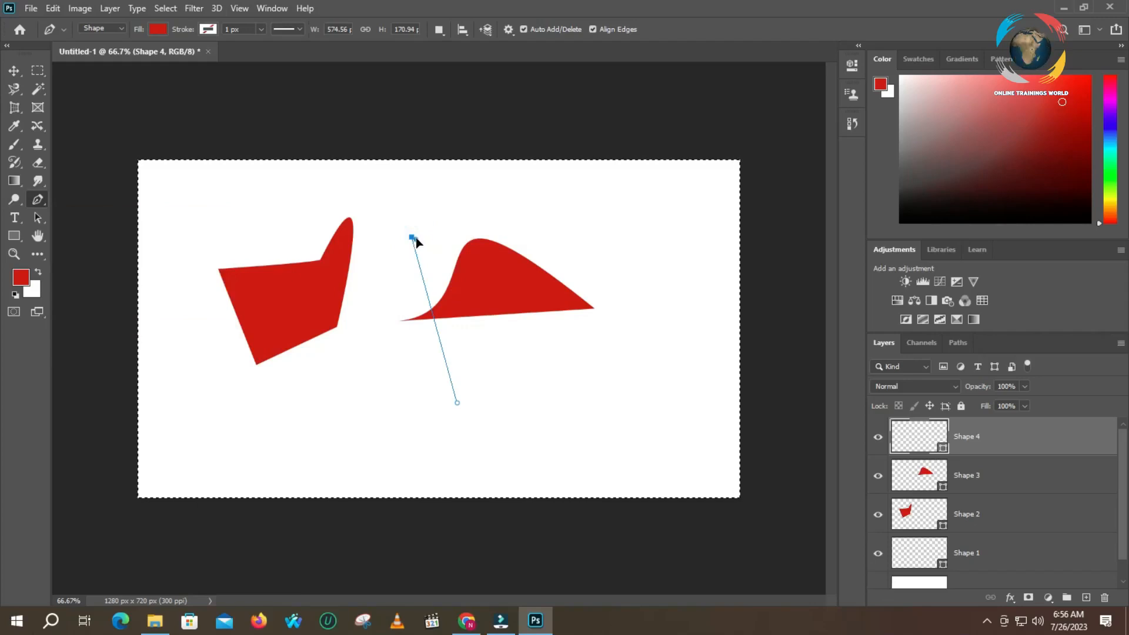
{"action": "left_click_drag", "start_coordinate": [416, 239], "coordinate": [370, 212]}
{"action": "left_click", "coordinate": [369, 210]}
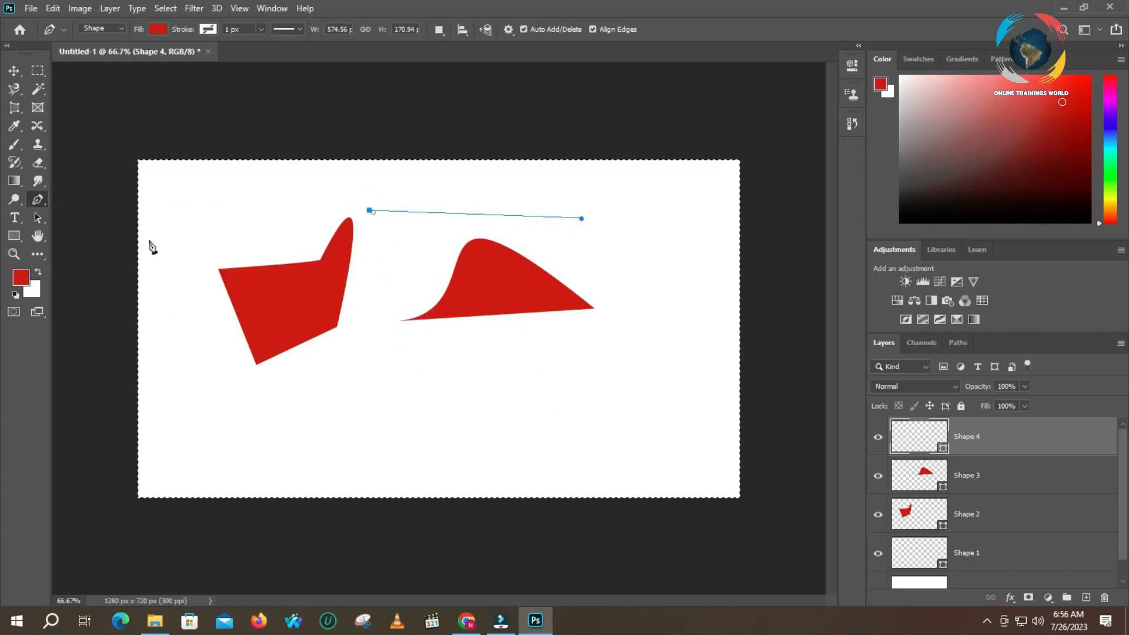
- Deselect the single-anchor path with the Convert Point tool and try to pull direction handles on the empty canvas
{"action": "right_click", "coordinate": [44, 203]}
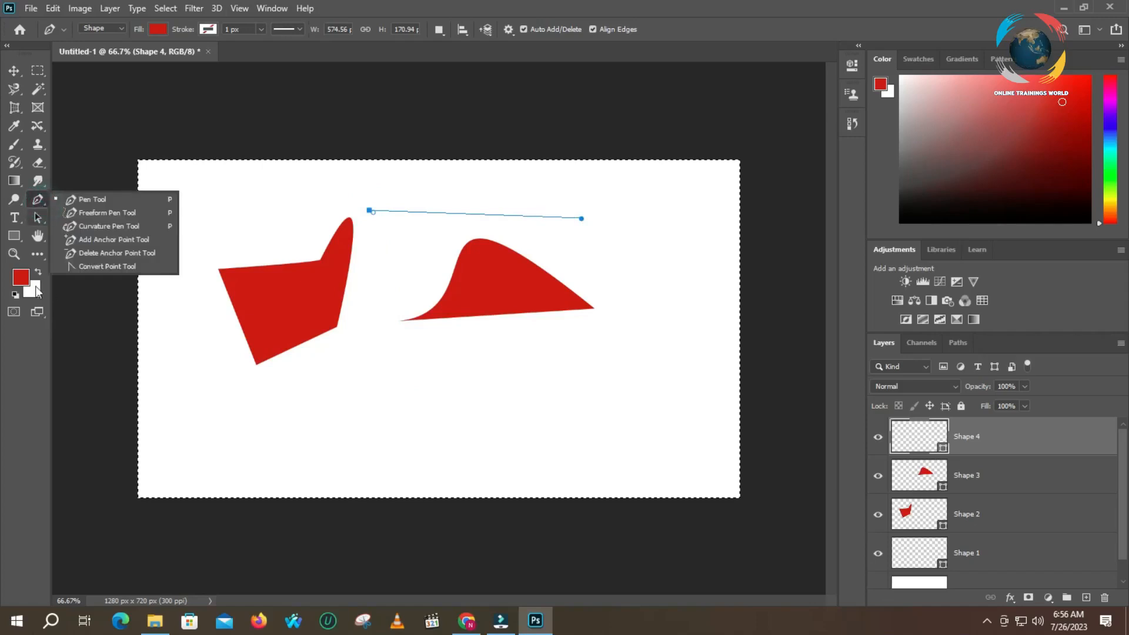
{"action": "left_click", "coordinate": [89, 267]}
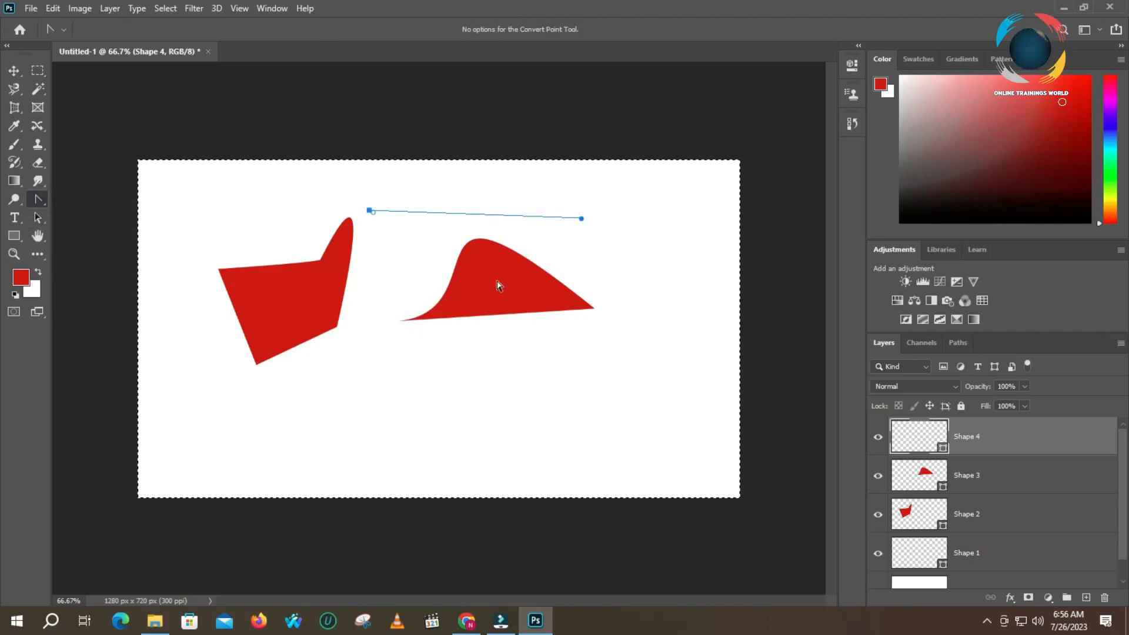
{"action": "left_click", "coordinate": [440, 303]}
{"action": "left_click_drag", "start_coordinate": [373, 362], "coordinate": [548, 392]}
{"action": "left_click_drag", "start_coordinate": [447, 242], "coordinate": [575, 353]}
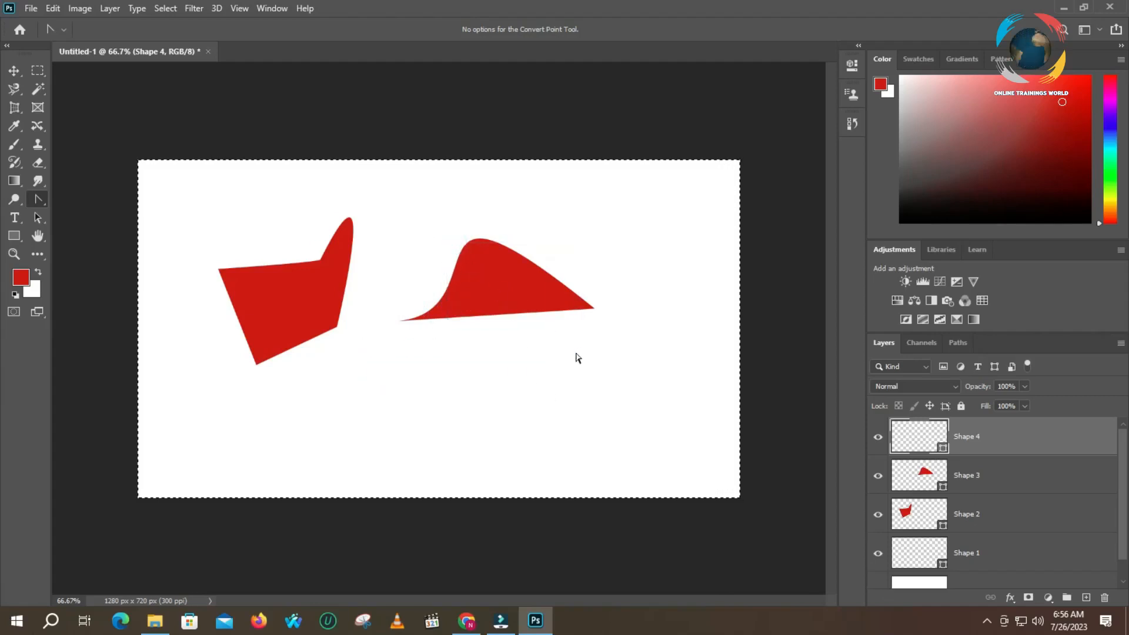
- Start a new Pen tool shape below the red shapes, pulling long, nearly horizontal direction handles from its first anchor
{"action": "right_click", "coordinate": [45, 200]}
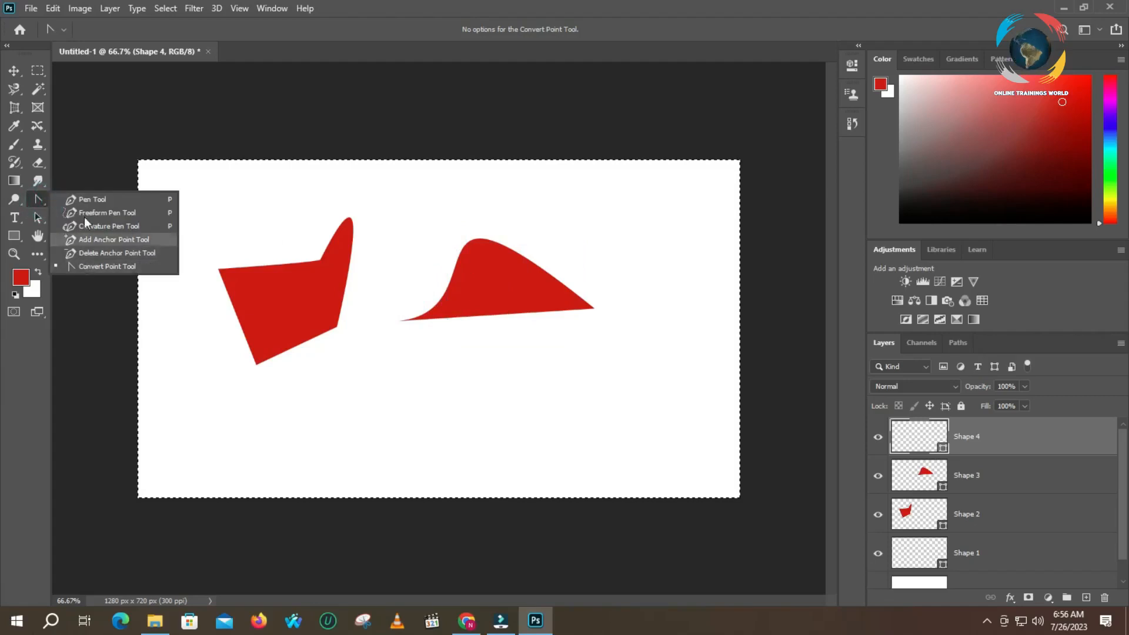
{"action": "left_click", "coordinate": [88, 200]}
{"action": "left_click_drag", "start_coordinate": [384, 357], "coordinate": [612, 383]}
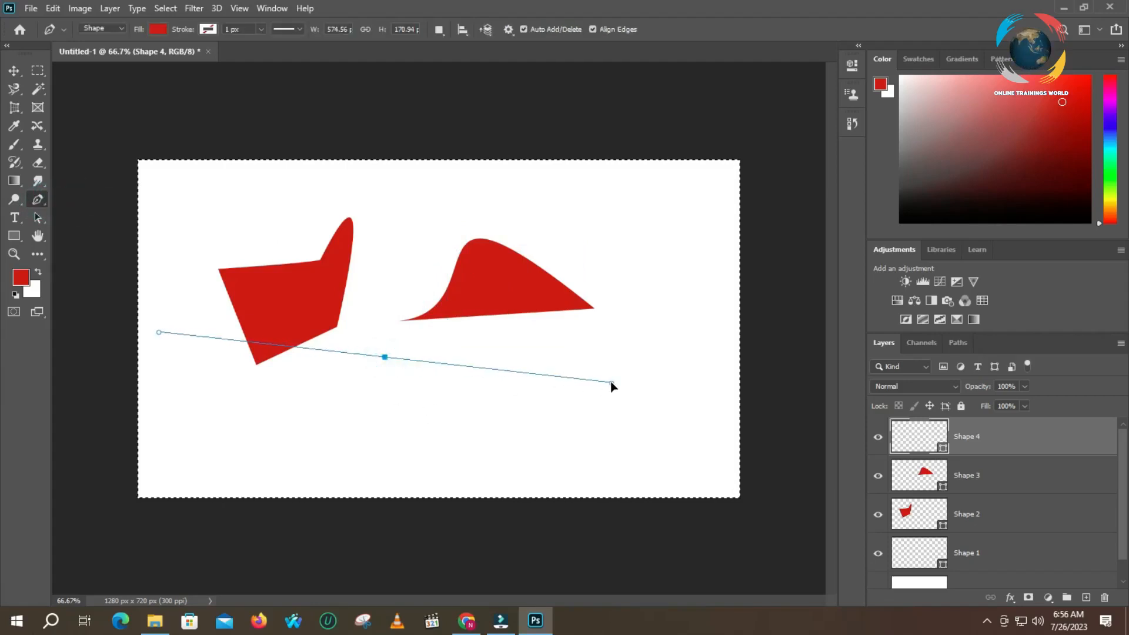
- Bend the new anchor's two direction handles upward into a wide V with the Convert Point tool, pulling them out afresh after deselecting
{"action": "right_click", "coordinate": [38, 202]}
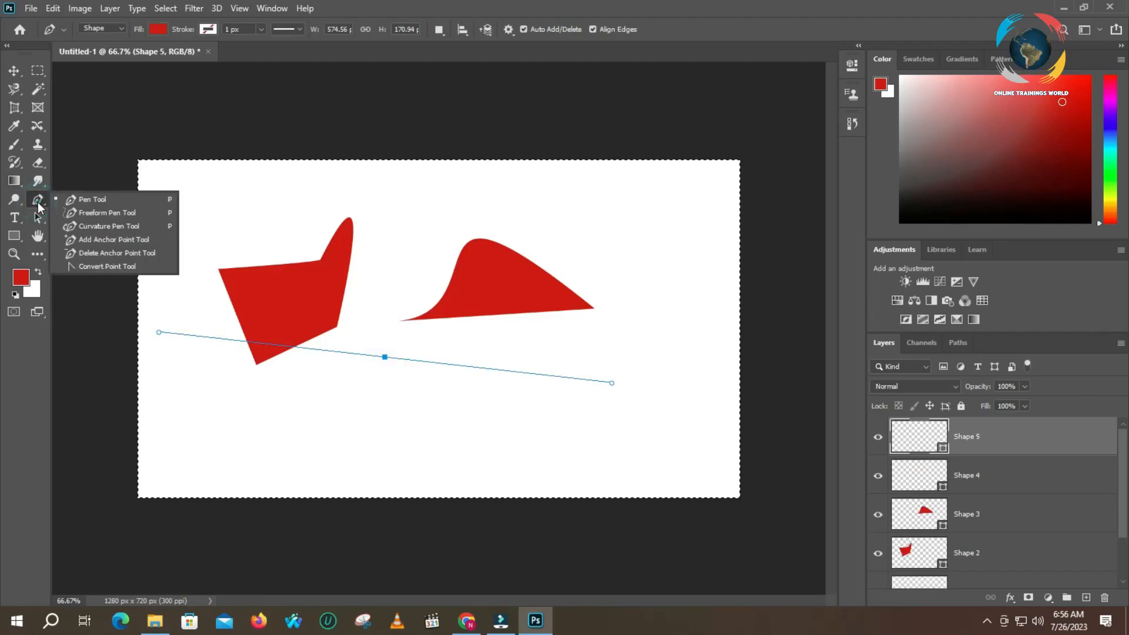
{"action": "left_click", "coordinate": [75, 266]}
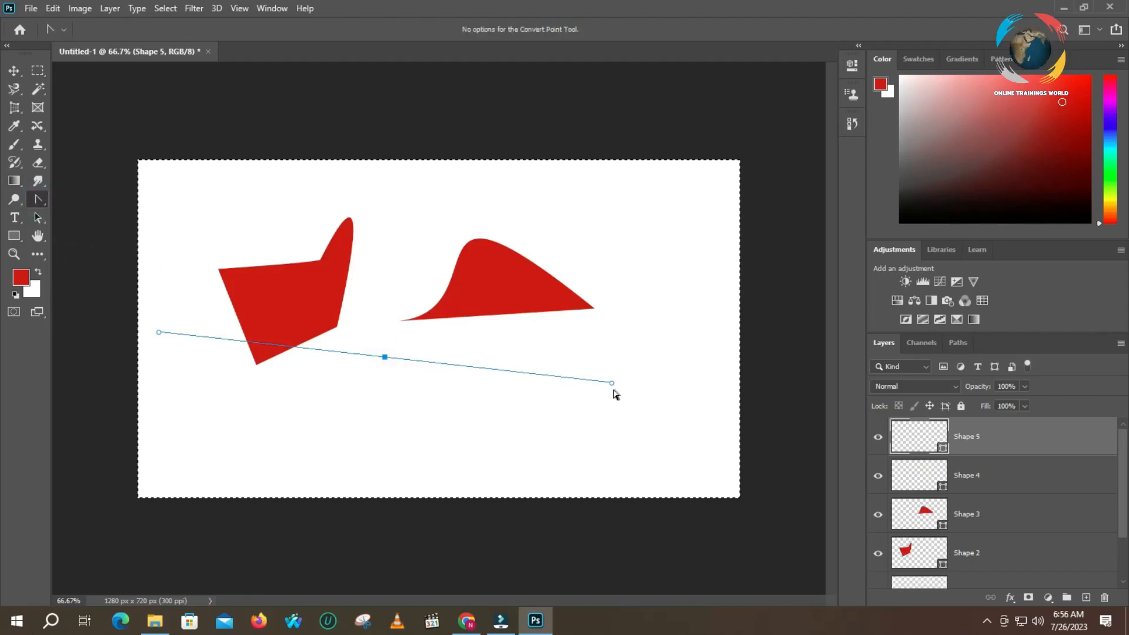
{"action": "left_click_drag", "start_coordinate": [612, 383], "coordinate": [664, 268]}
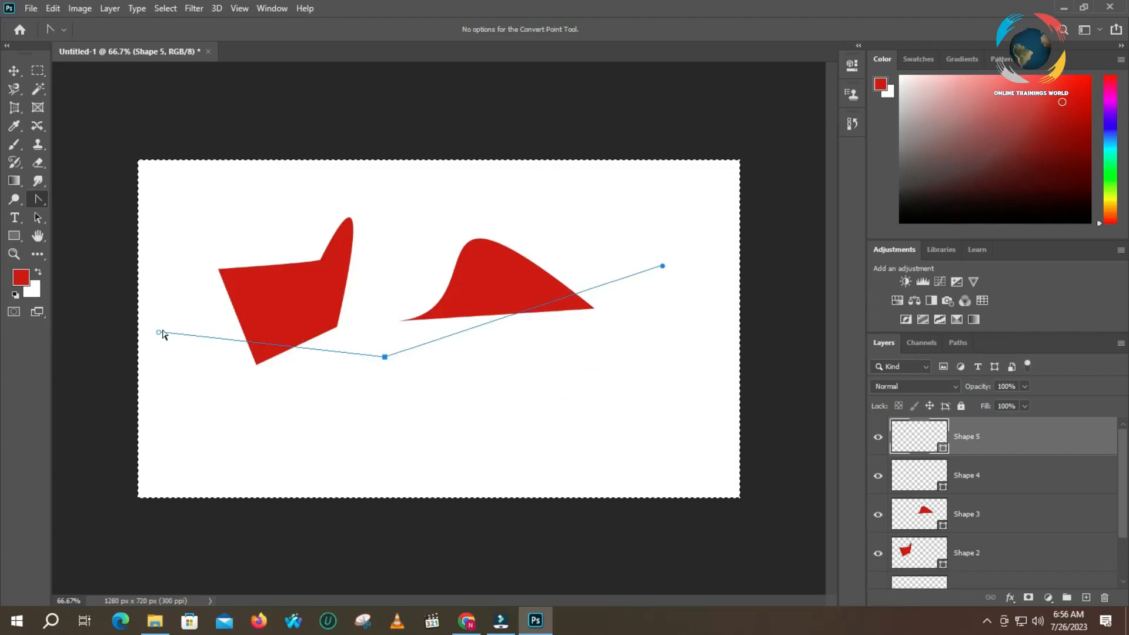
{"action": "left_click_drag", "start_coordinate": [159, 333], "coordinate": [220, 281]}
{"action": "left_click", "coordinate": [353, 247]}
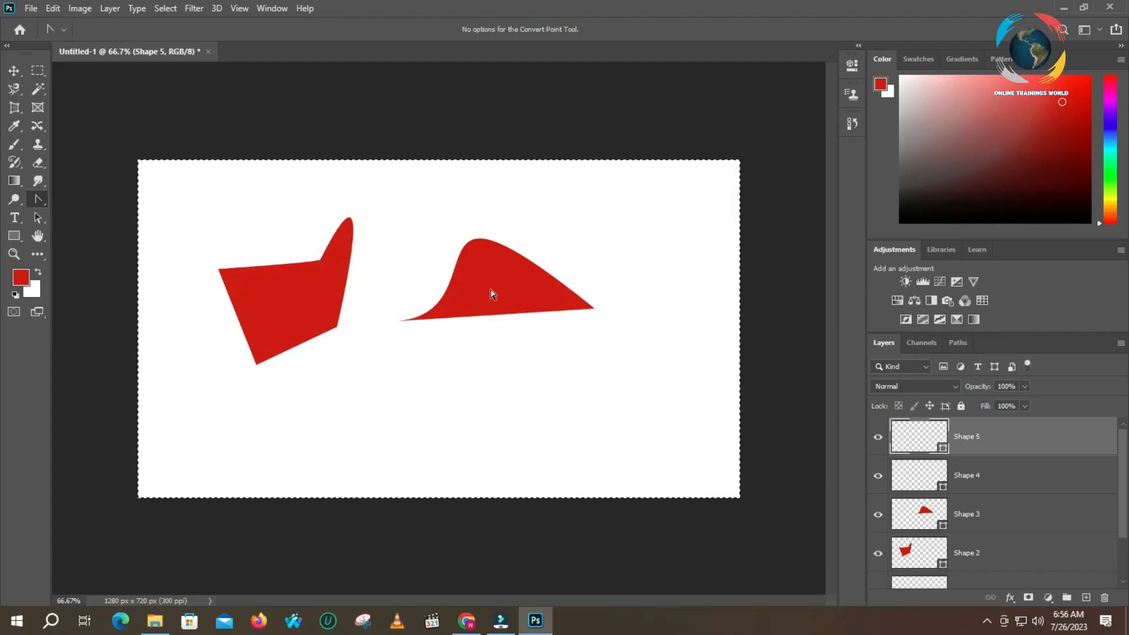
{"action": "left_click_drag", "start_coordinate": [384, 358], "coordinate": [410, 432]}
{"action": "left_click_drag", "start_coordinate": [385, 357], "coordinate": [598, 266]}
{"action": "left_click_drag", "start_coordinate": [207, 353], "coordinate": [218, 258]}
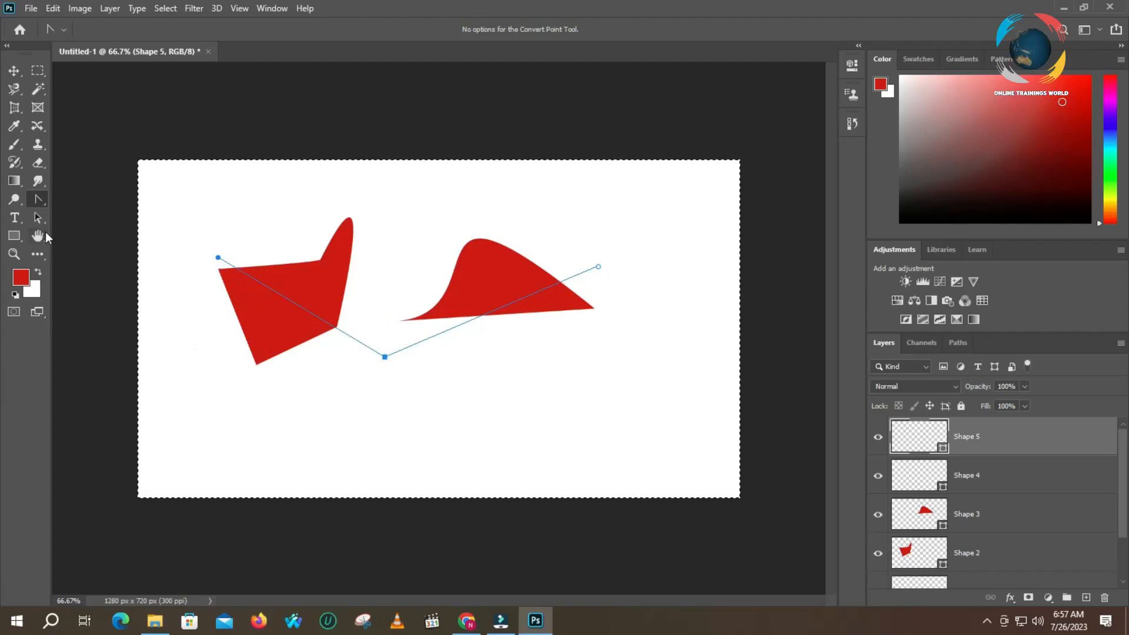
- Add a second anchor to the right with the Pen tool and swing its downward direction handle round to the left
{"action": "right_click", "coordinate": [40, 203]}
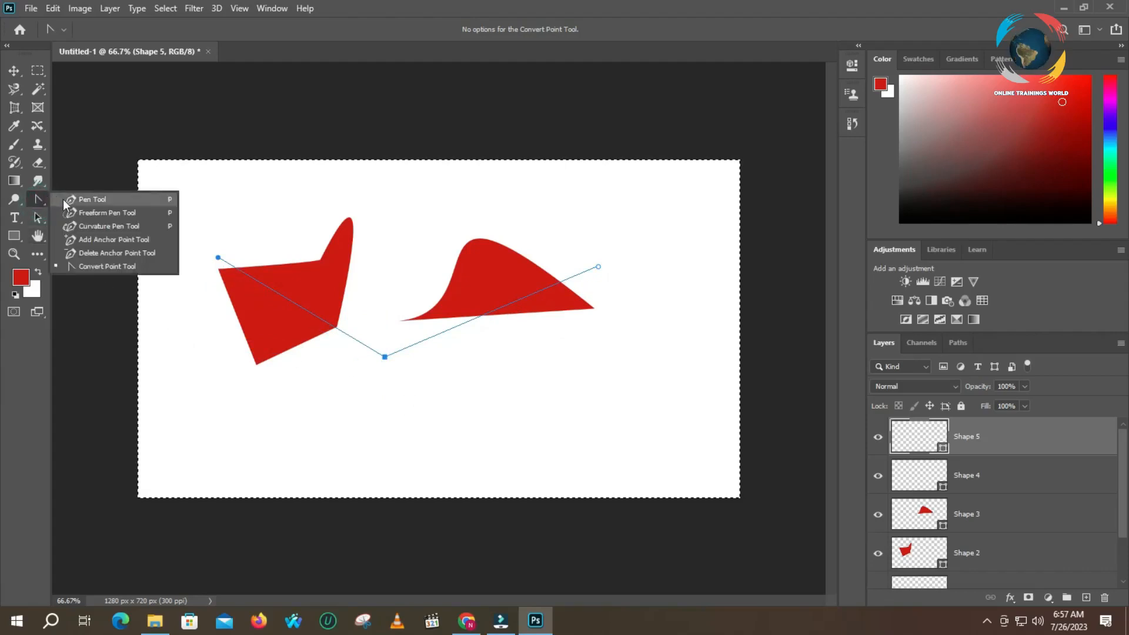
{"action": "left_click", "coordinate": [68, 200]}
{"action": "left_click_drag", "start_coordinate": [530, 367], "coordinate": [519, 458]}
{"action": "key", "text": "alt"}
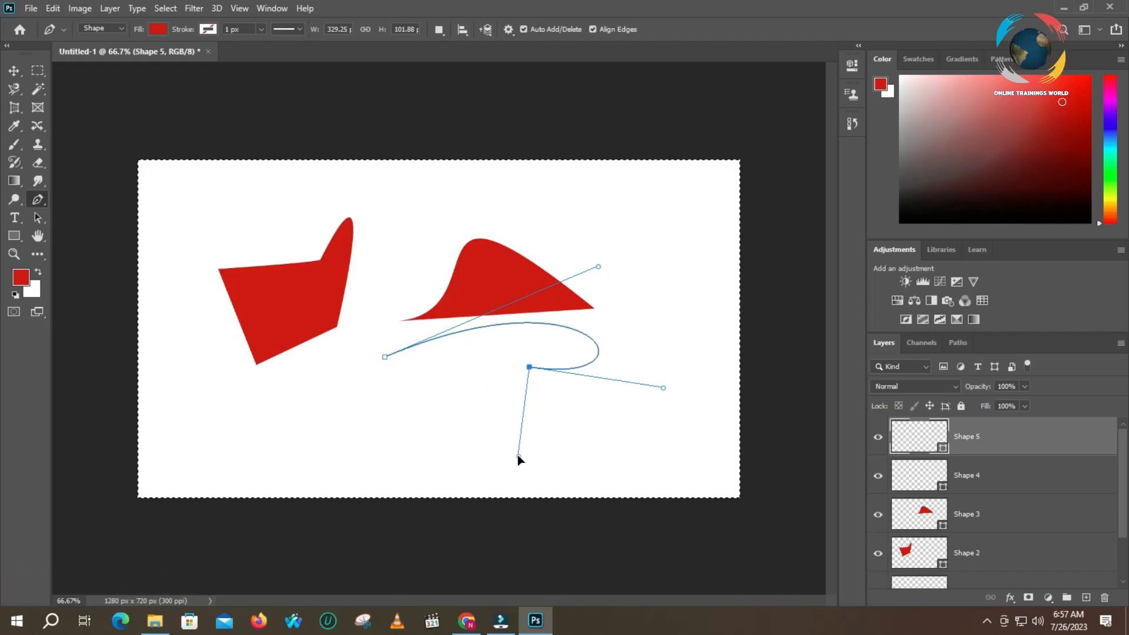
{"action": "left_click_drag", "start_coordinate": [518, 455], "coordinate": [385, 396]}
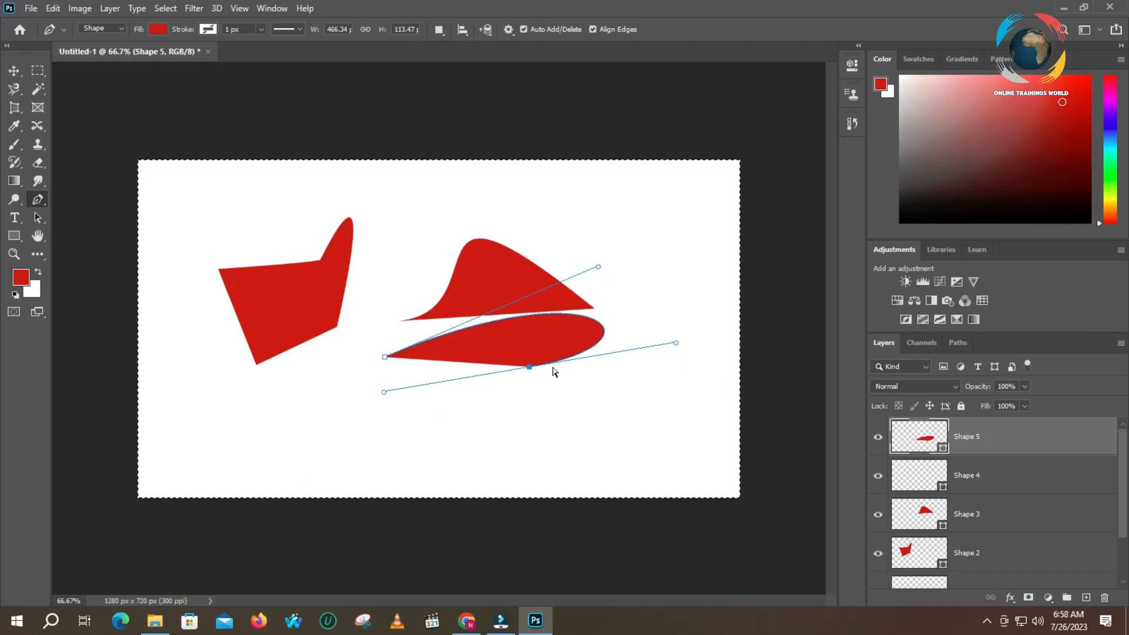
- Raise and shorten the second anchor's right-hand handle, and move the first anchor up onto the neighbouring curved shape
{"action": "left_click_drag", "start_coordinate": [678, 347], "coordinate": [661, 329]}
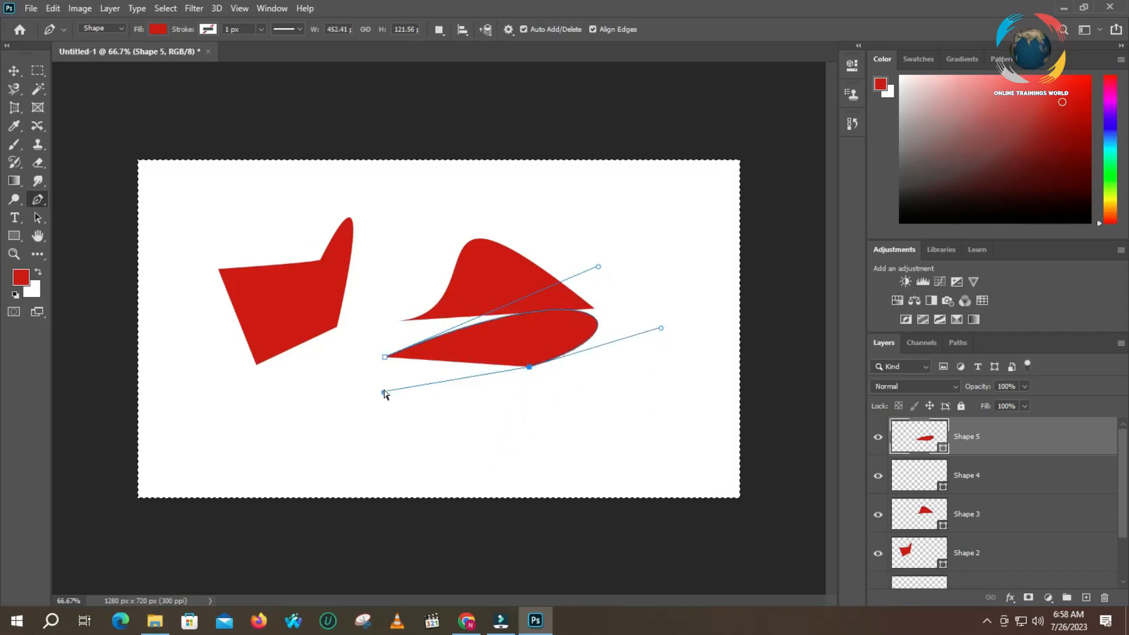
{"action": "left_click_drag", "start_coordinate": [383, 392], "coordinate": [451, 291]}
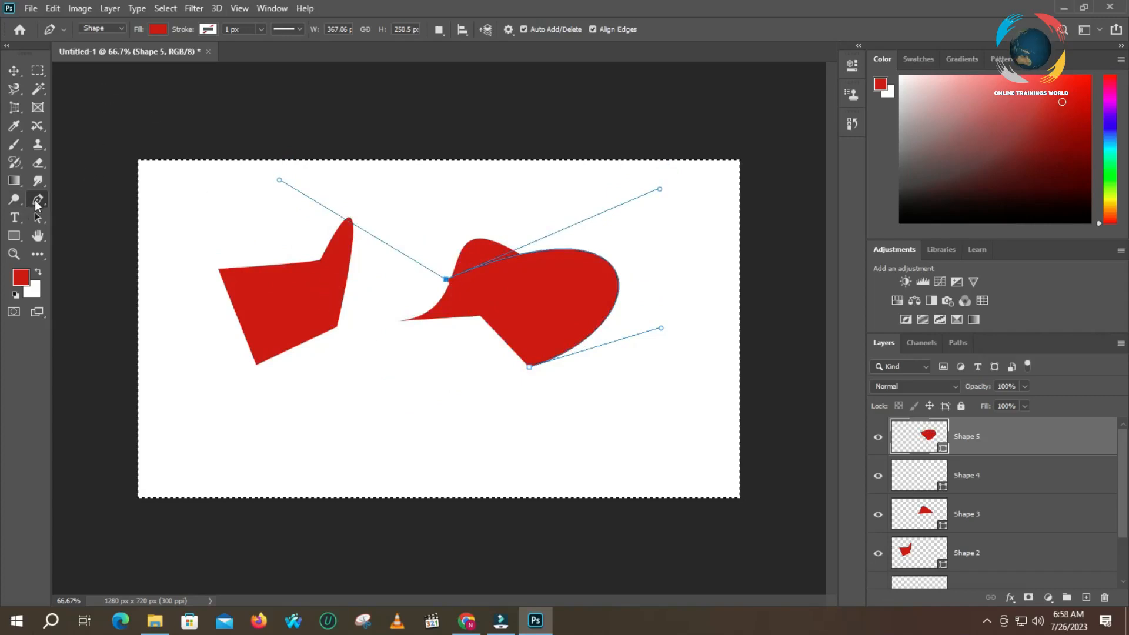
- Add an anchor point on the right edge of the shape's curve with the Pen tool
{"action": "right_click", "coordinate": [35, 200]}
{"action": "left_click", "coordinate": [100, 203]}
{"action": "left_click", "coordinate": [607, 318]}
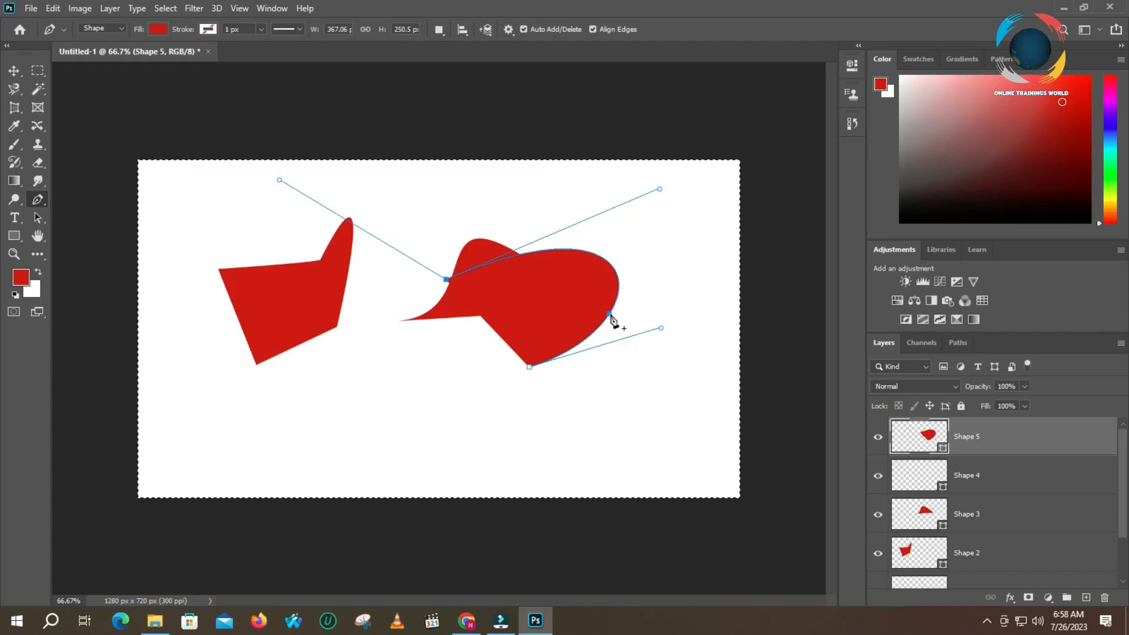
{"action": "left_click", "coordinate": [611, 316]}
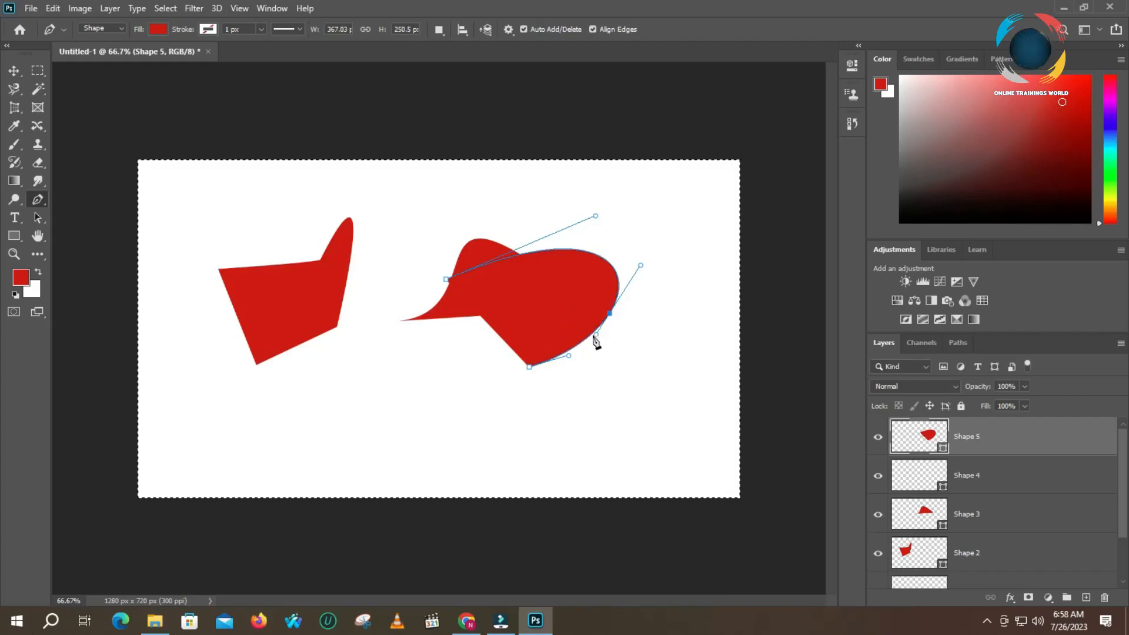
- Convert the added right-edge anchor to a corner point, and undo the conversion
{"action": "left_click", "coordinate": [609, 314], "text": "ctrl"}
{"action": "left_click", "coordinate": [609, 314], "text": "ctrl"}
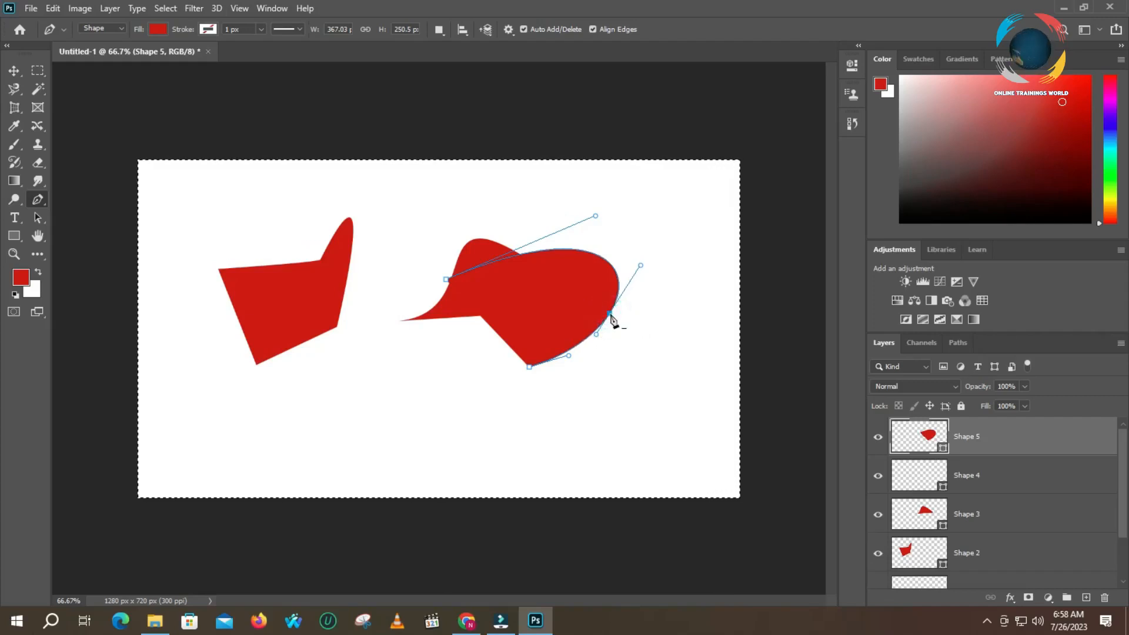
{"action": "left_click", "coordinate": [609, 315], "text": "alt"}
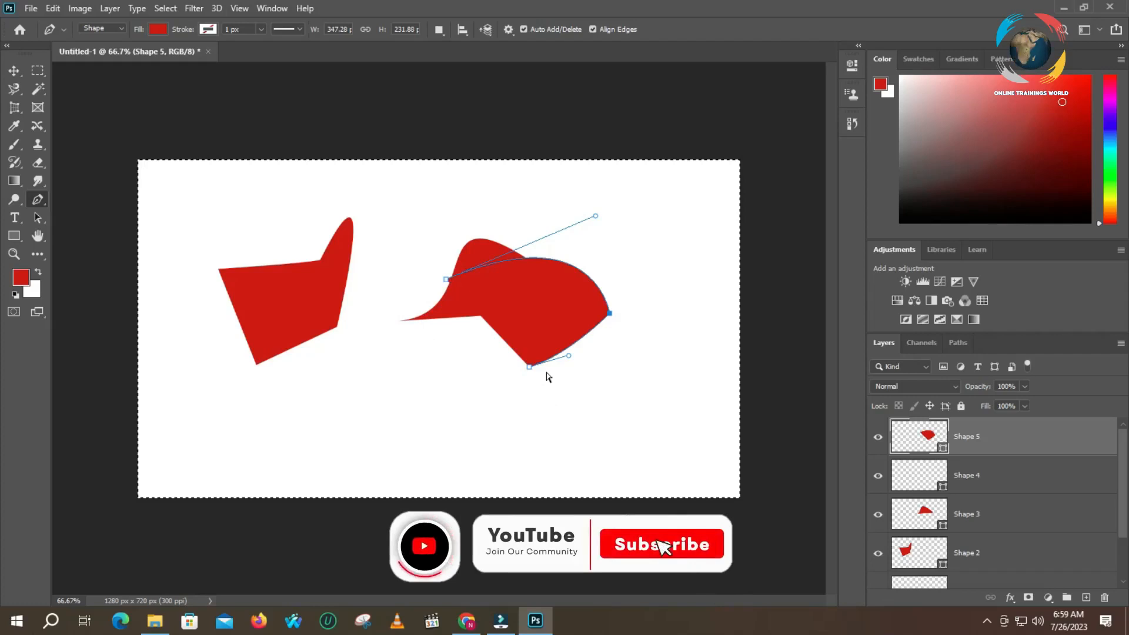
{"action": "key", "text": "ctrl+z"}
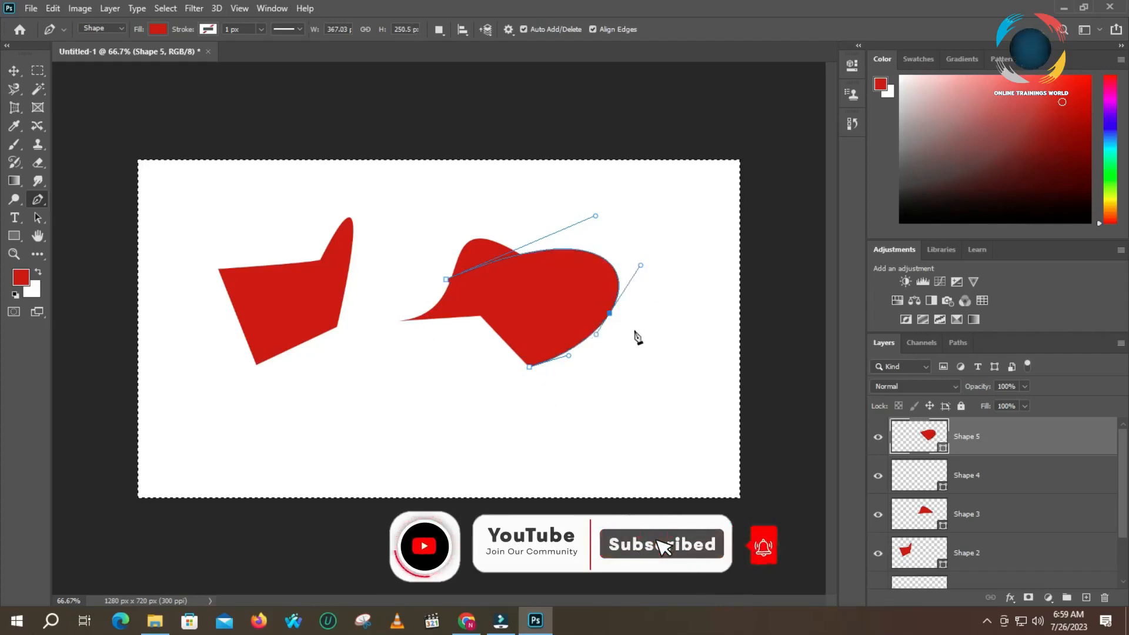
- Reshape the upper curve by swinging the left anchor's right-hand direction handle up and to the left
{"action": "left_click", "coordinate": [641, 266], "text": "alt"}
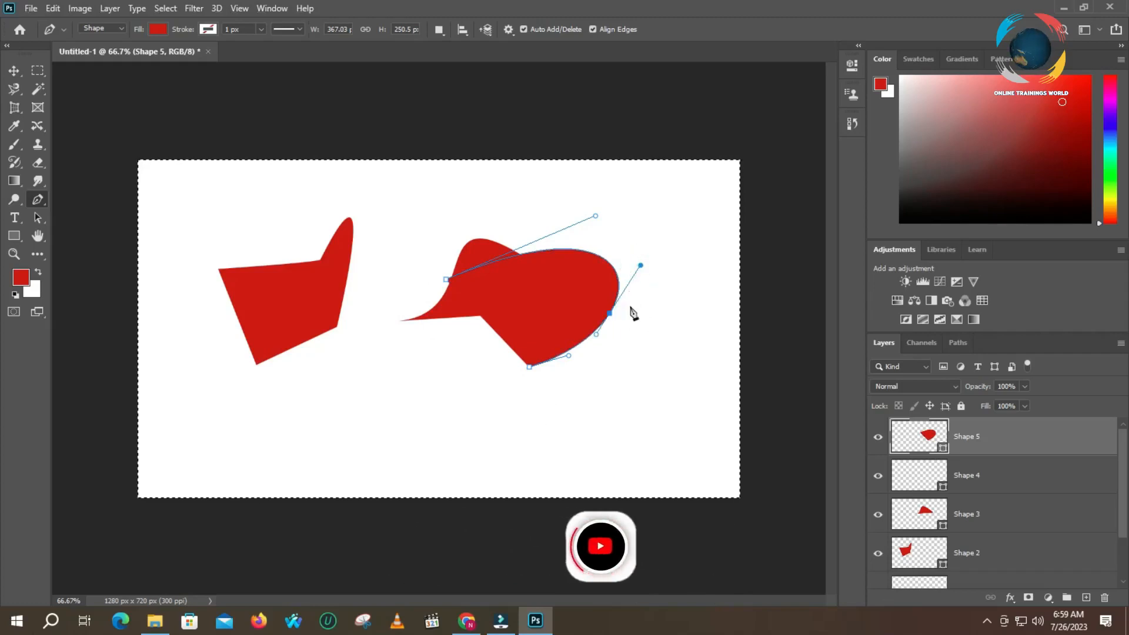
{"action": "left_click", "coordinate": [602, 258]}
{"action": "left_click", "coordinate": [601, 260]}
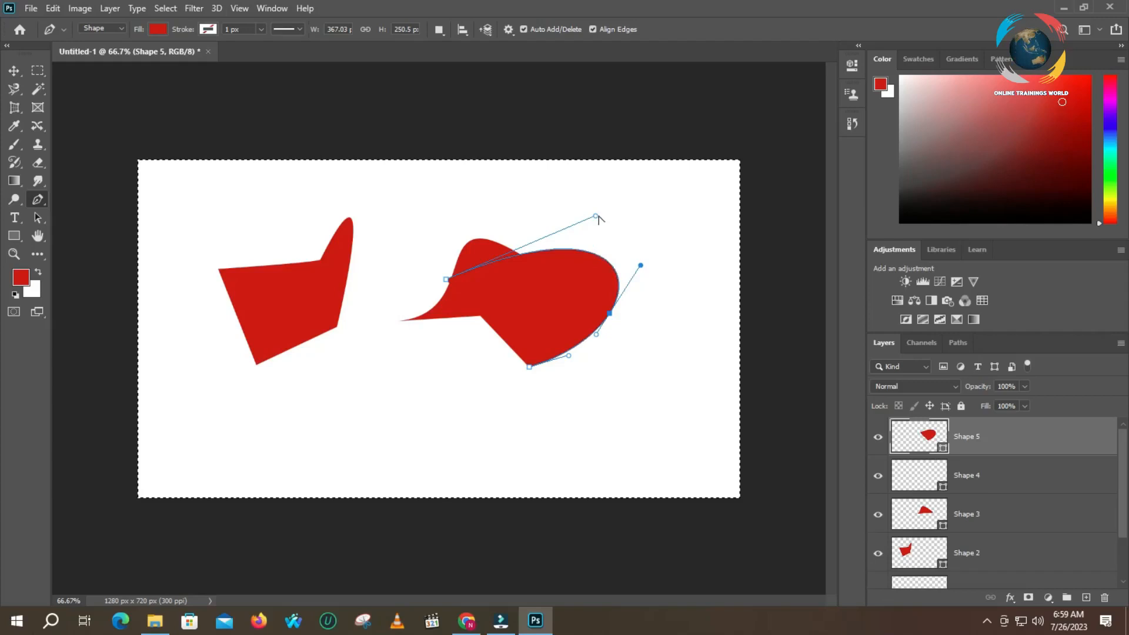
{"action": "left_click", "coordinate": [596, 216]}
{"action": "left_click", "coordinate": [595, 217]}
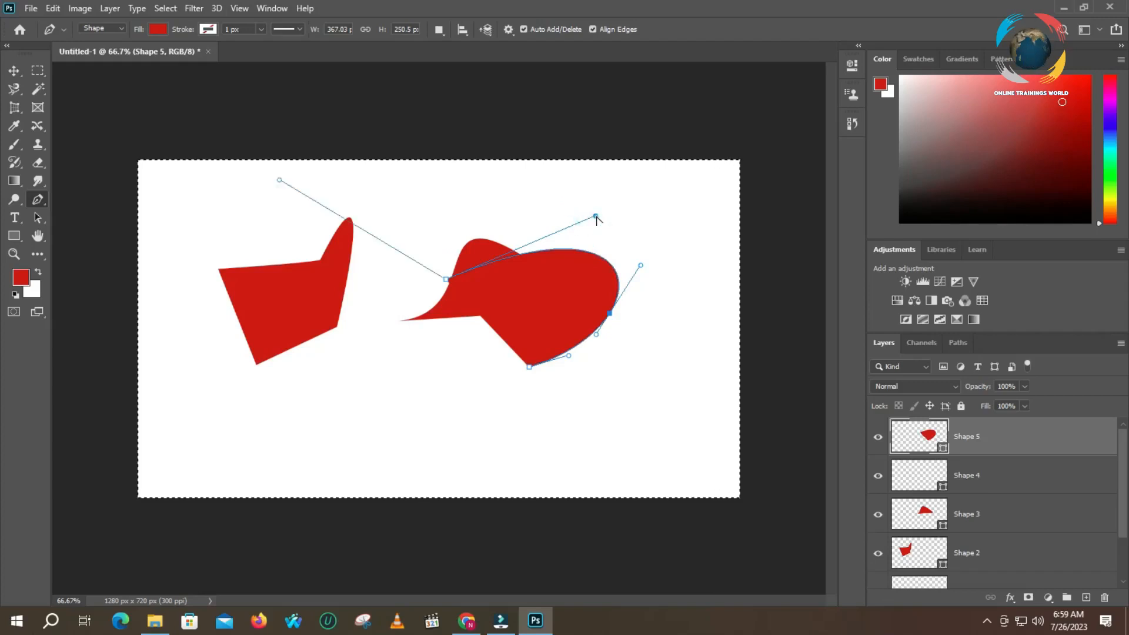
{"action": "left_click", "coordinate": [596, 216]}
{"action": "left_click_drag", "start_coordinate": [595, 216], "coordinate": [529, 175]}
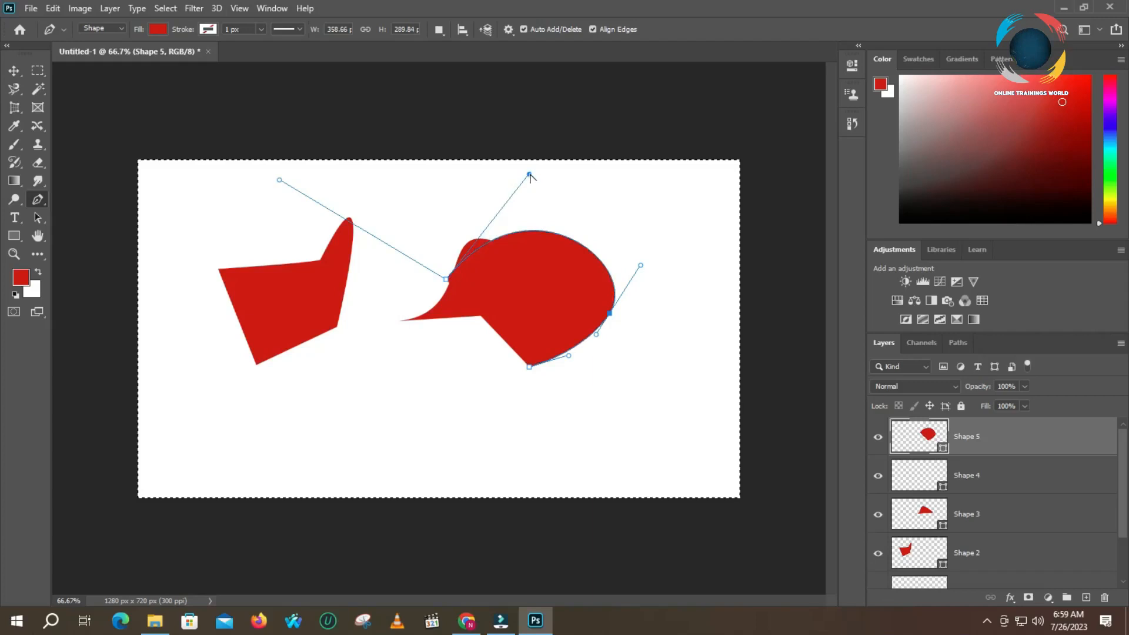
- Convert the right-edge anchor to a corner point, undoing an accidental deletion of that anchor first
{"action": "left_click", "coordinate": [611, 317]}
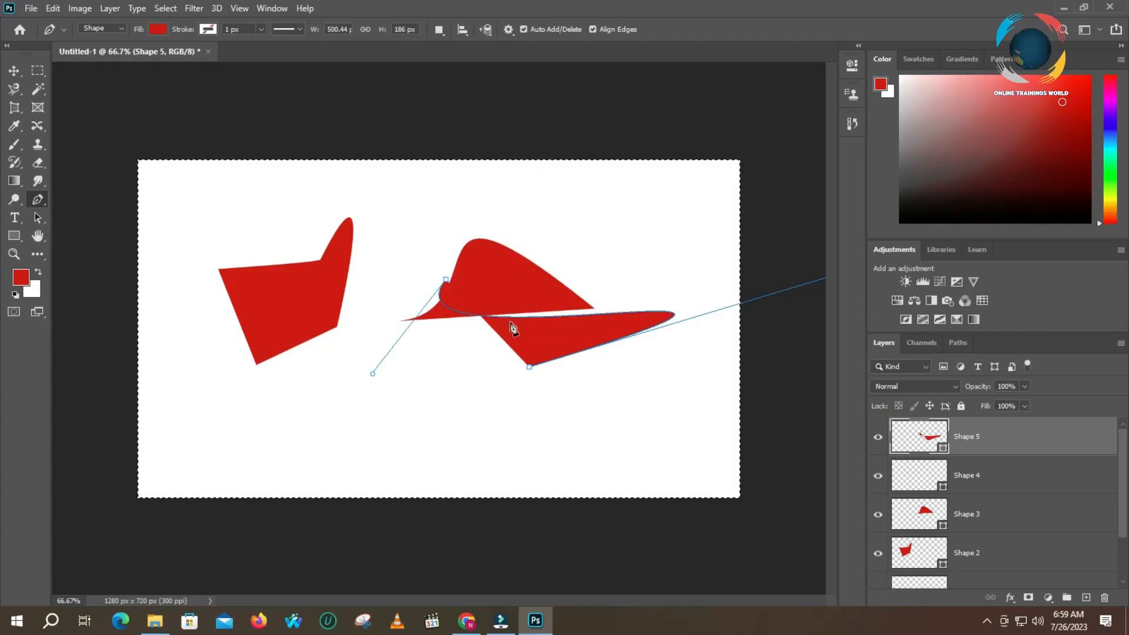
{"action": "key", "text": "ctrl+z"}
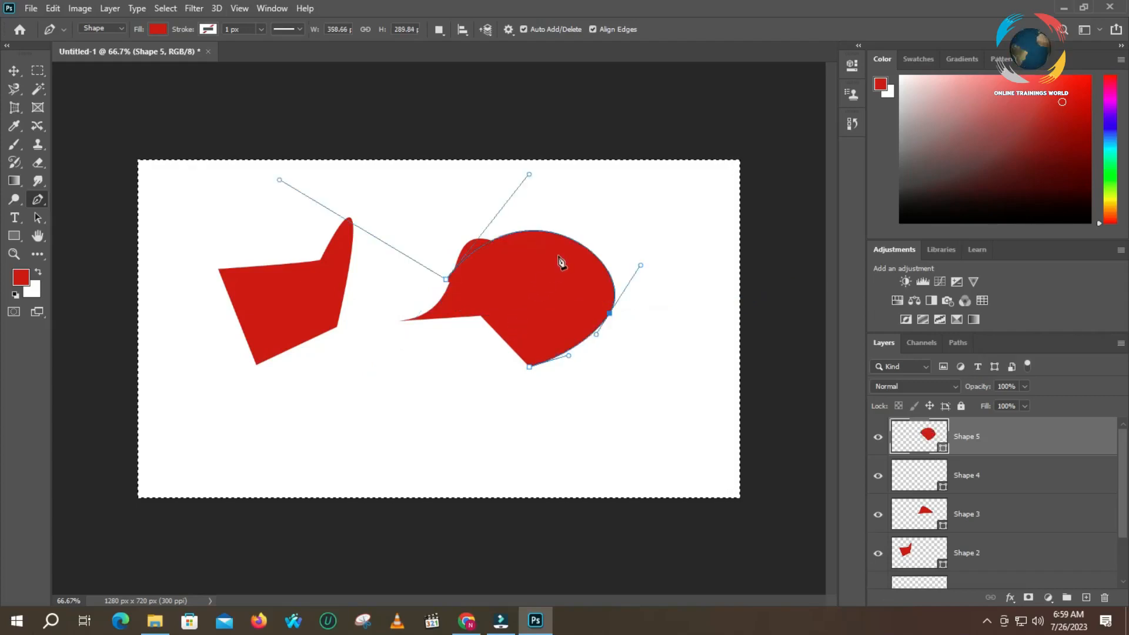
{"action": "left_click", "coordinate": [609, 313], "text": "alt"}
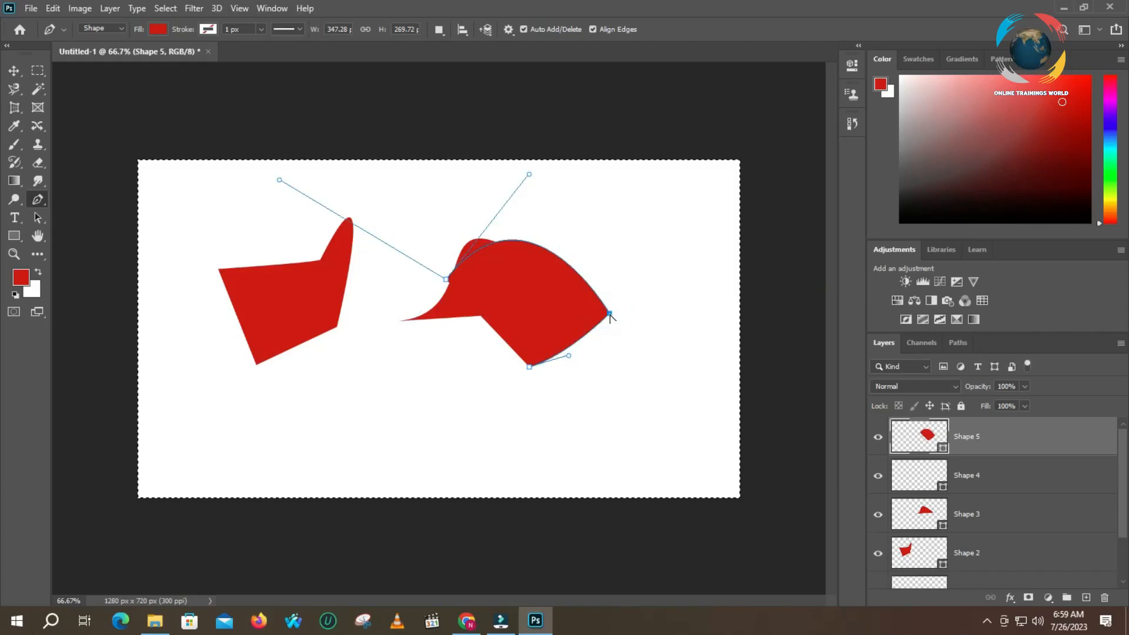
- Shorten the right-hand direction handle of the shape's bottom anchor to flatten the lower right edge
{"action": "left_click", "coordinate": [569, 356], "text": "alt"}
{"action": "left_click", "coordinate": [569, 356], "text": "alt"}
{"action": "mouse_move", "coordinate": [569, 357]}
{"action": "left_mouse_down"}
{"action": "mouse_move", "coordinate": [639, 353]}
{"action": "mouse_move", "coordinate": [657, 390]}
{"action": "mouse_move", "coordinate": [668, 369]}
{"action": "mouse_move", "coordinate": [553, 359]}
{"action": "left_mouse_up"}
- Extend the shape with five Curvature Pen points, from the lower left up over the top, moving the last point inside the shape
{"action": "right_click", "coordinate": [41, 199]}
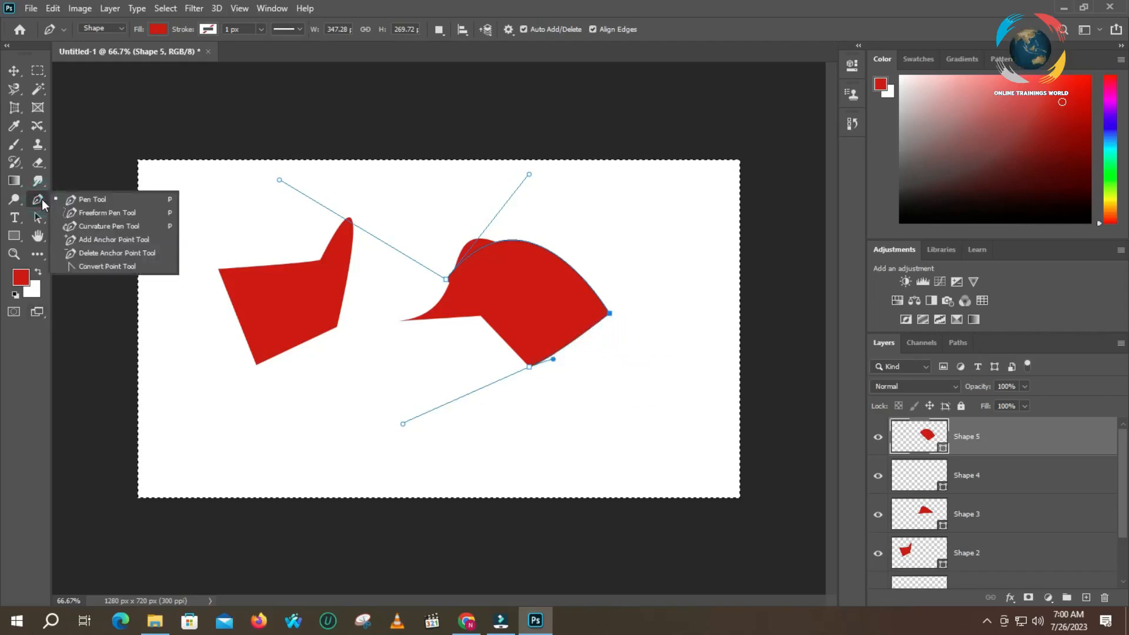
{"action": "left_click", "coordinate": [100, 225]}
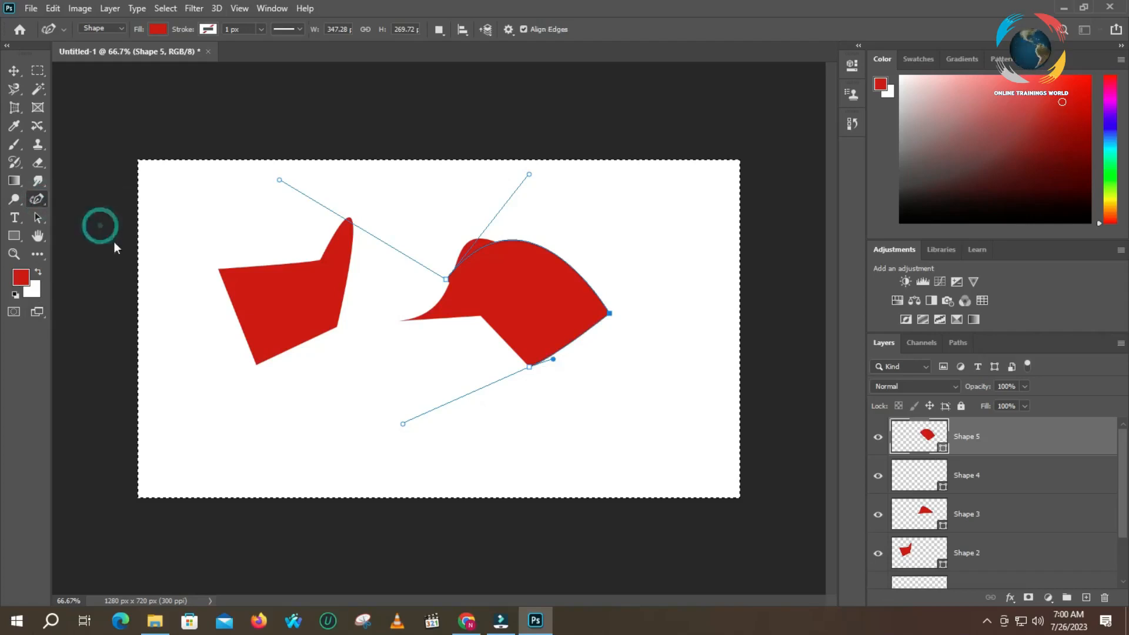
{"action": "left_click", "coordinate": [292, 405]}
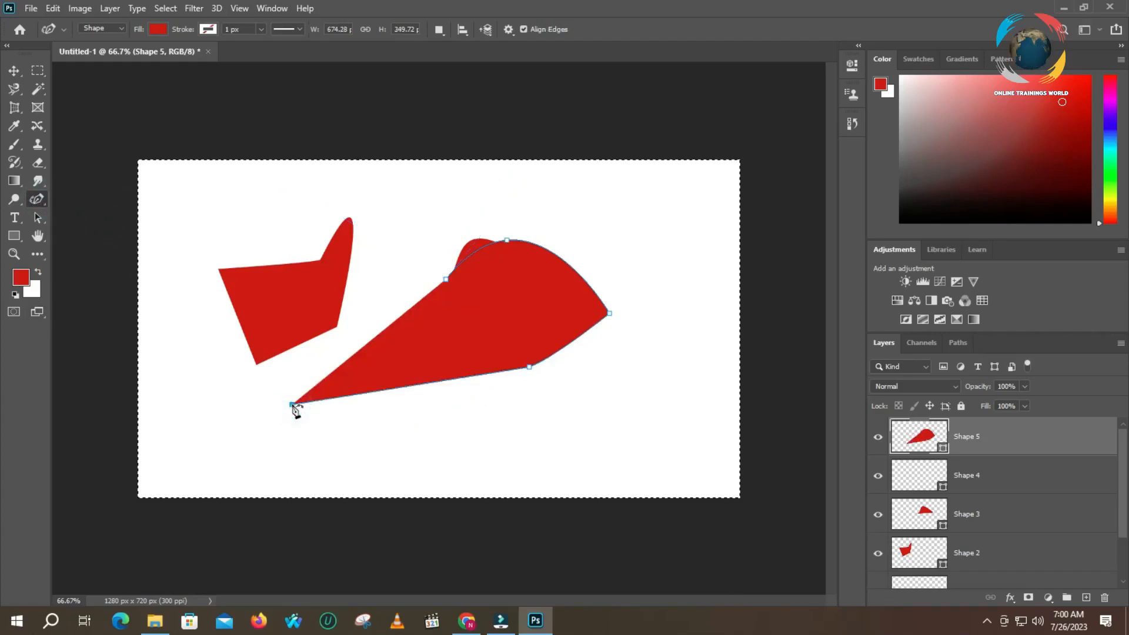
{"action": "left_click", "coordinate": [382, 265]}
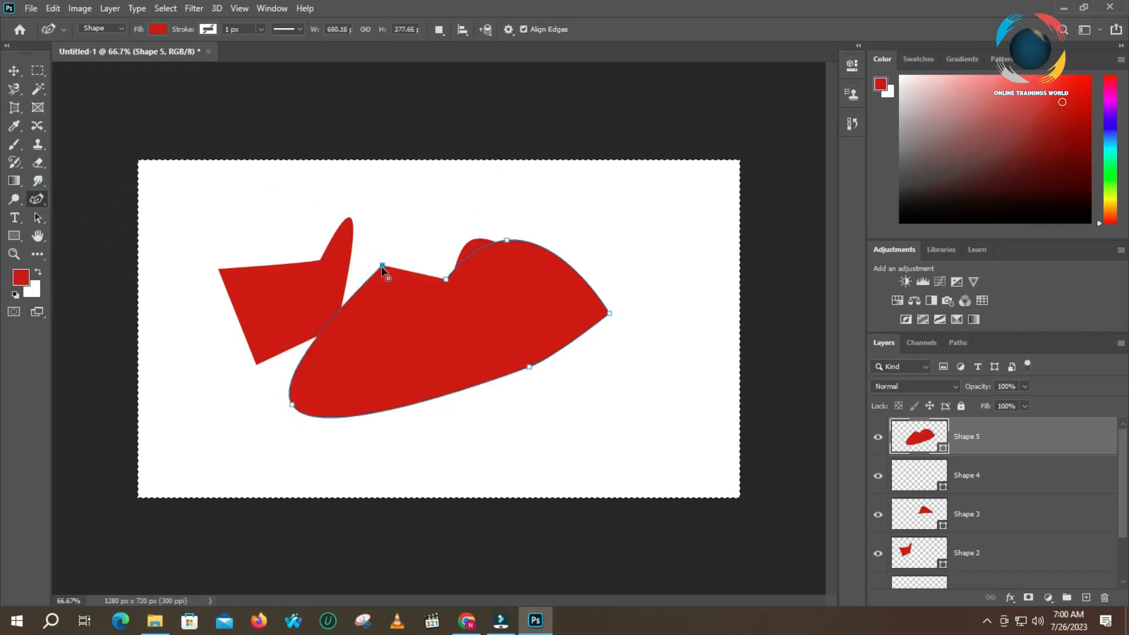
{"action": "left_click", "coordinate": [411, 207]}
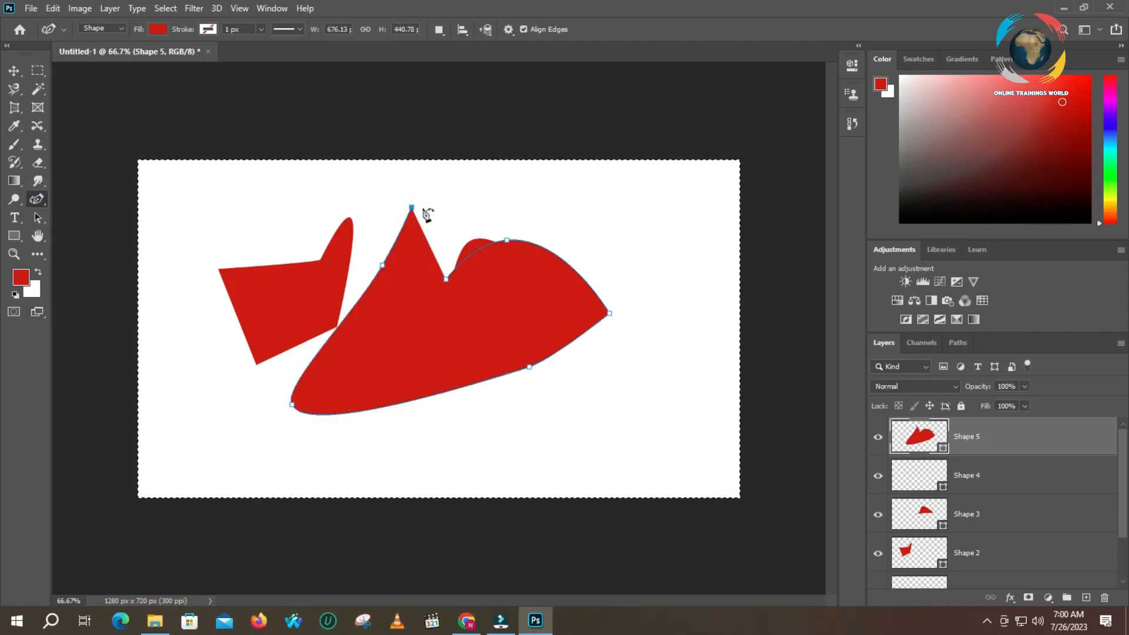
{"action": "left_click", "coordinate": [497, 197]}
{"action": "left_click", "coordinate": [564, 213]}
{"action": "left_click_drag", "start_coordinate": [565, 217], "coordinate": [479, 298]}
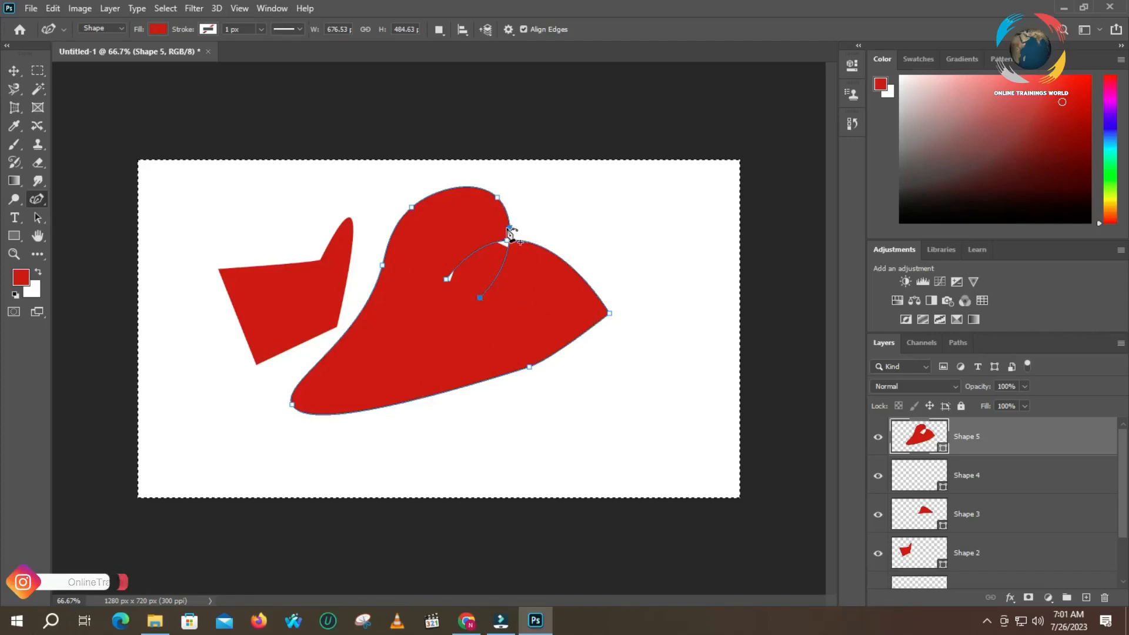
- Close the curved path at its starting anchor, then add a bottom-edge anchor and pull it slightly down and to the right
{"action": "left_click_drag", "start_coordinate": [447, 281], "coordinate": [449, 283]}
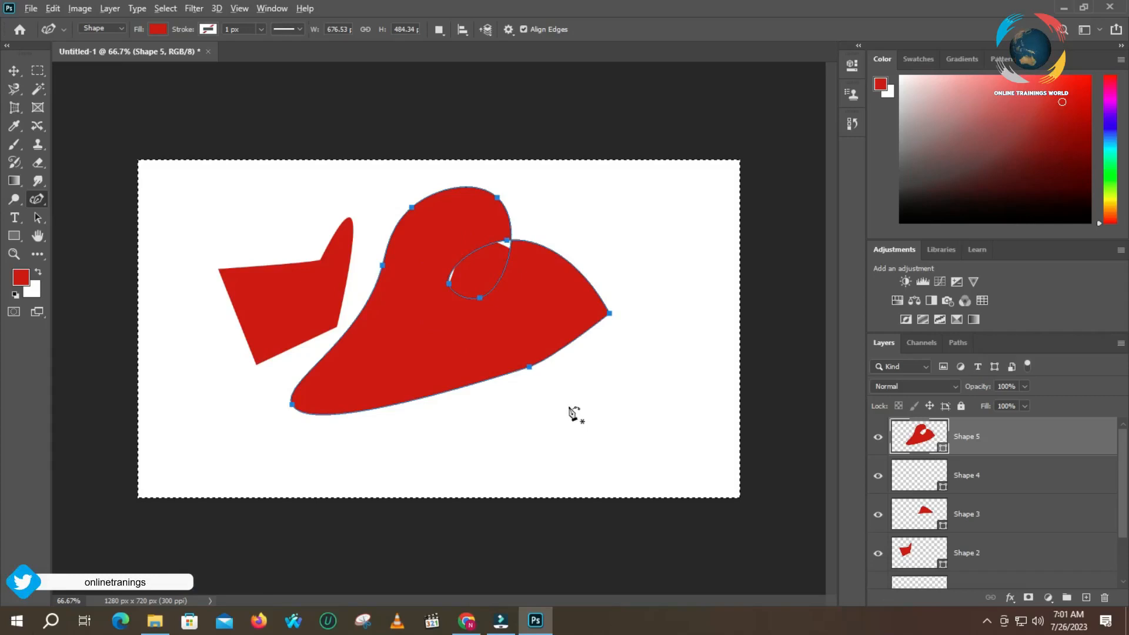
{"action": "left_click", "coordinate": [530, 368]}
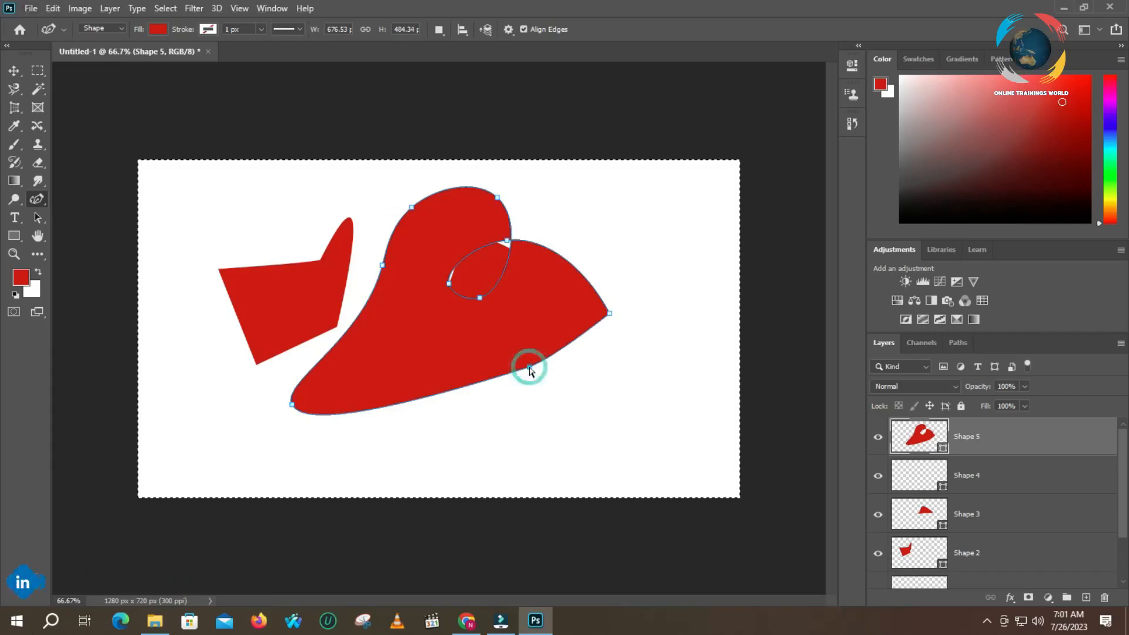
{"action": "left_click", "coordinate": [437, 393]}
{"action": "left_click", "coordinate": [438, 395]}
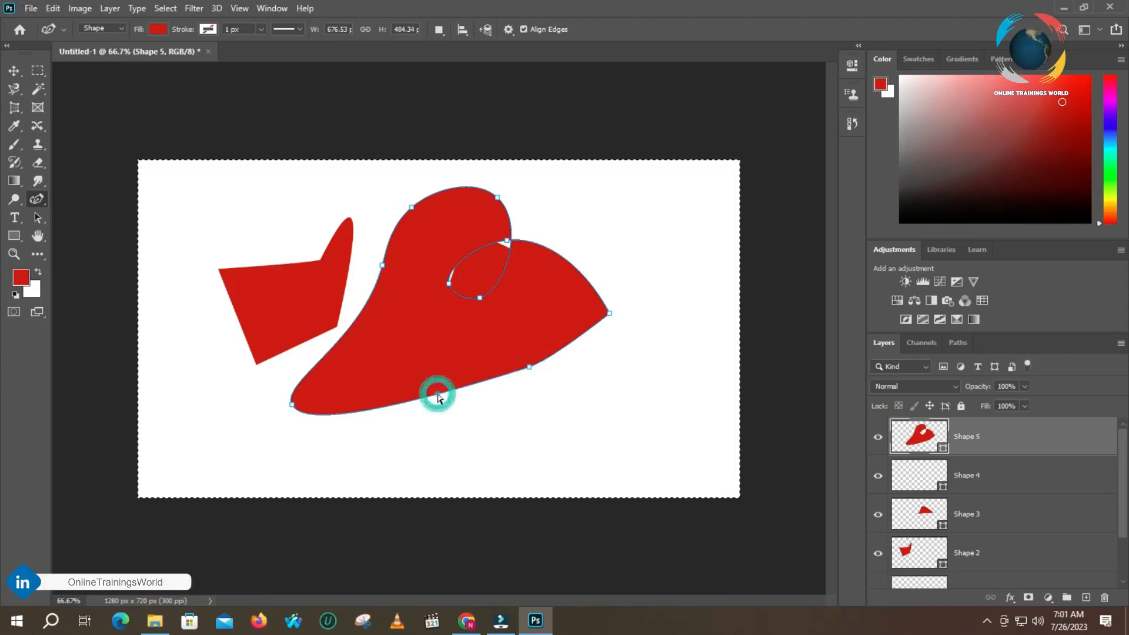
{"action": "key", "text": "Delete"}
{"action": "left_click", "coordinate": [437, 394]}
{"action": "left_click_drag", "start_coordinate": [437, 395], "coordinate": [458, 406]}
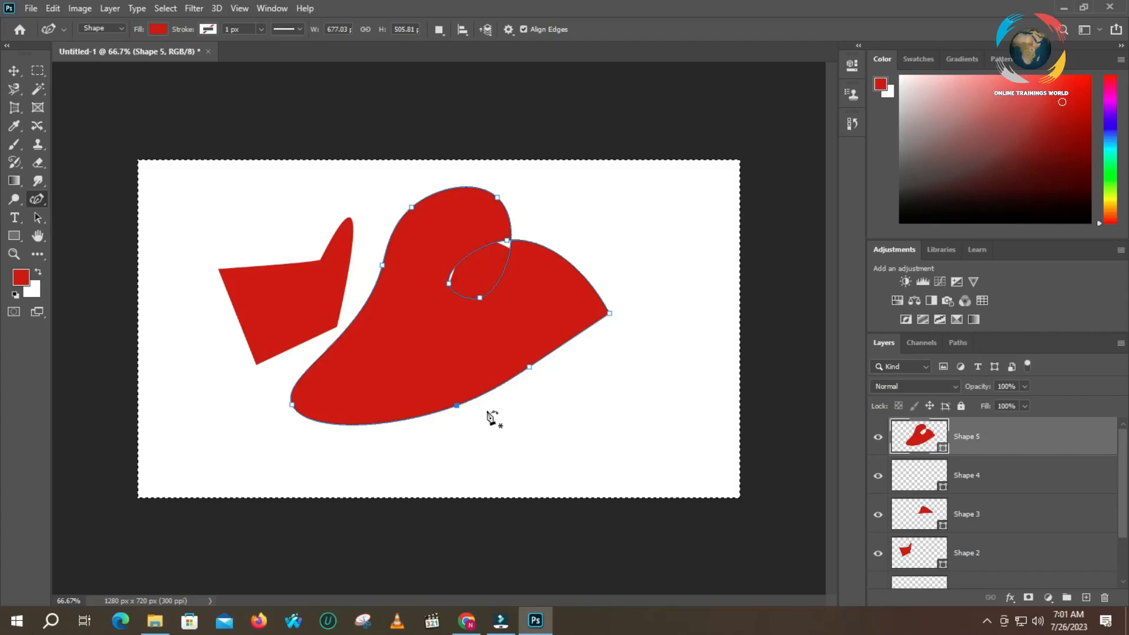
- Draw a new three-point dome shape with the Curvature Pen above the red polygon
{"action": "right_click", "coordinate": [37, 203]}
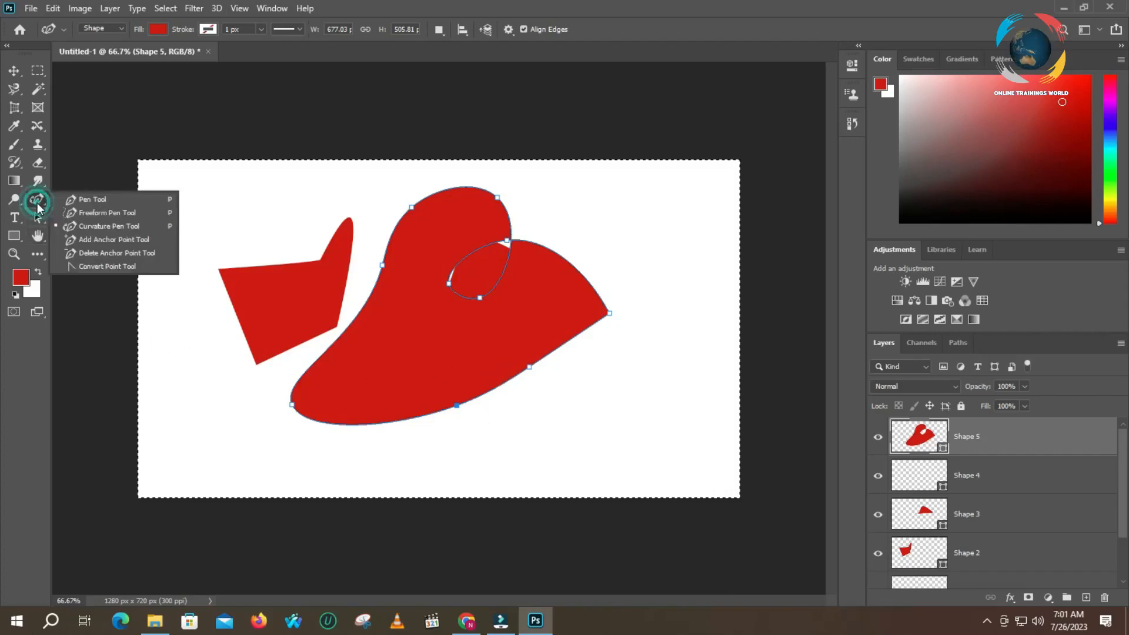
{"action": "left_click", "coordinate": [111, 228]}
{"action": "left_click", "coordinate": [196, 213]}
{"action": "left_click", "coordinate": [272, 221]}
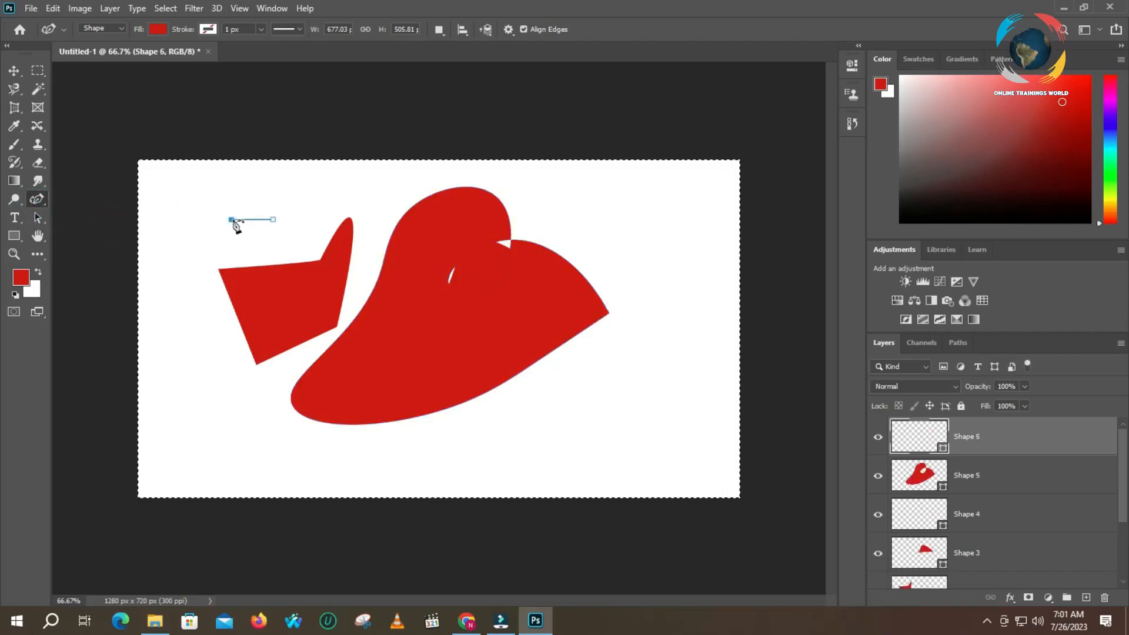
{"action": "left_click", "coordinate": [320, 182]}
{"action": "left_click", "coordinate": [345, 223]}
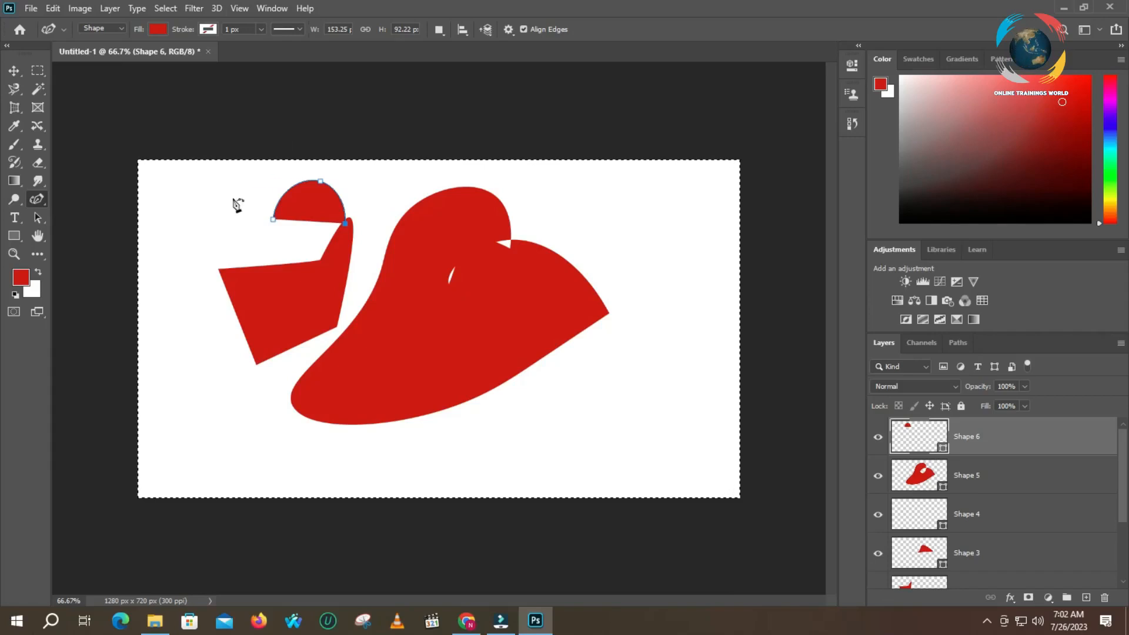
- Fill the dome shape with dark brown after trying teal, and extend it with a fourth point on the large red shape's upper edge
{"action": "left_click", "coordinate": [157, 28]}
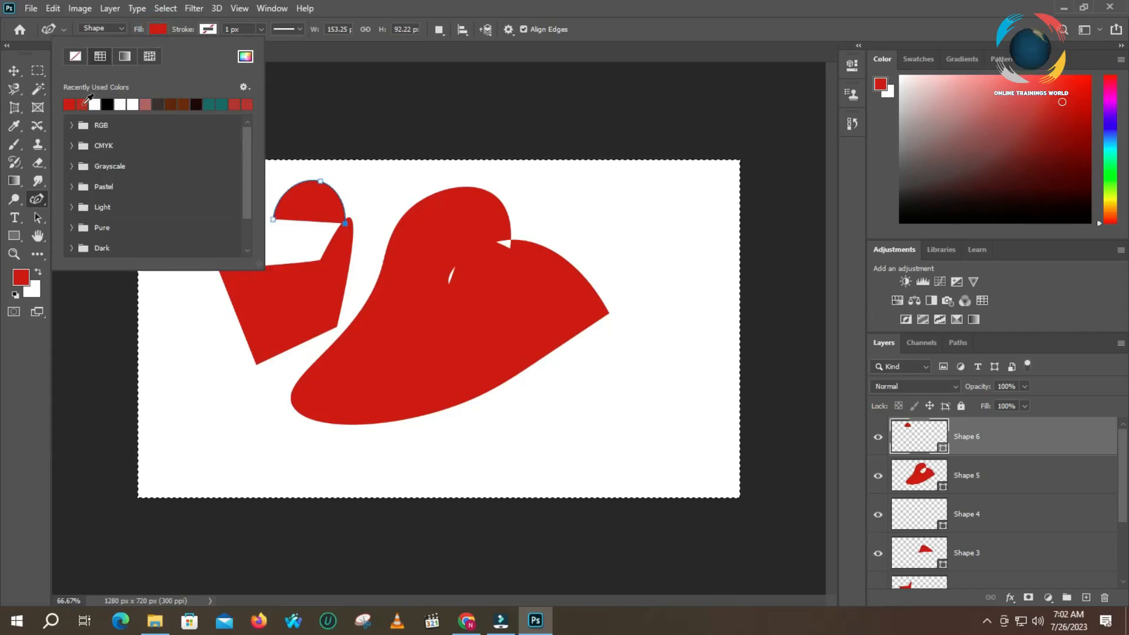
{"action": "left_click", "coordinate": [236, 103]}
{"action": "left_click", "coordinate": [238, 102]}
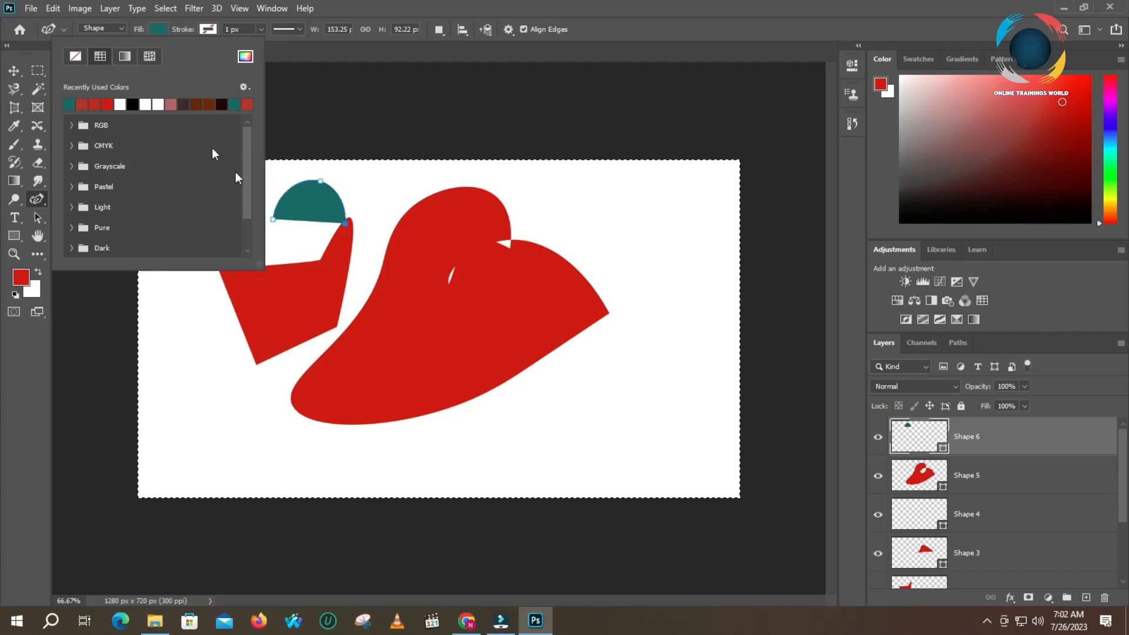
{"action": "left_click", "coordinate": [183, 105]}
{"action": "left_click", "coordinate": [196, 104]}
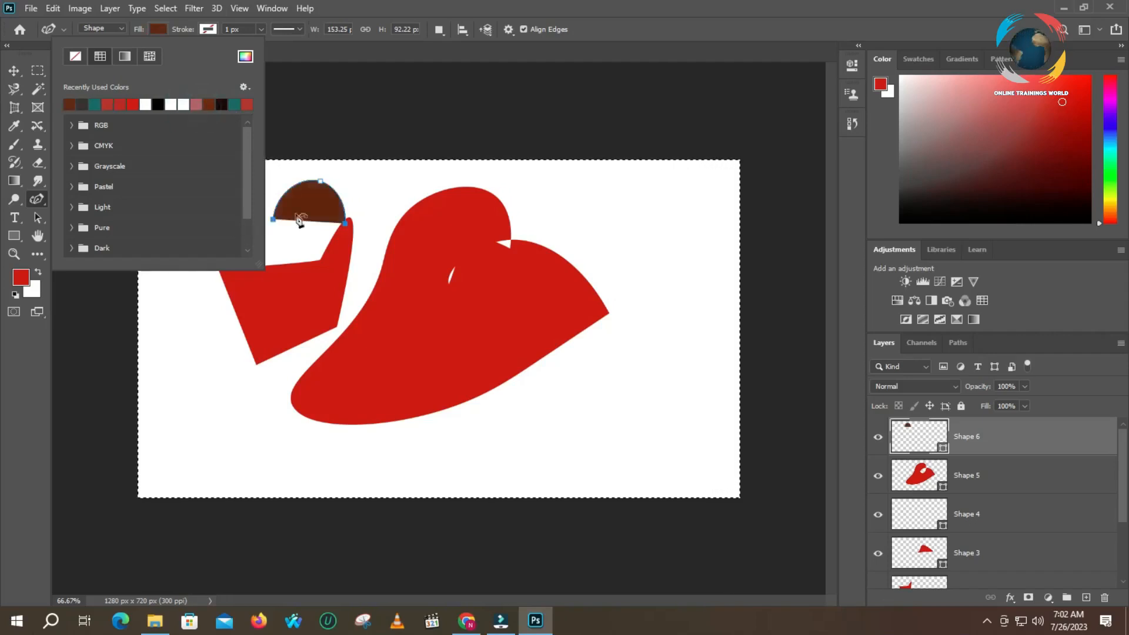
{"action": "left_click", "coordinate": [207, 29]}
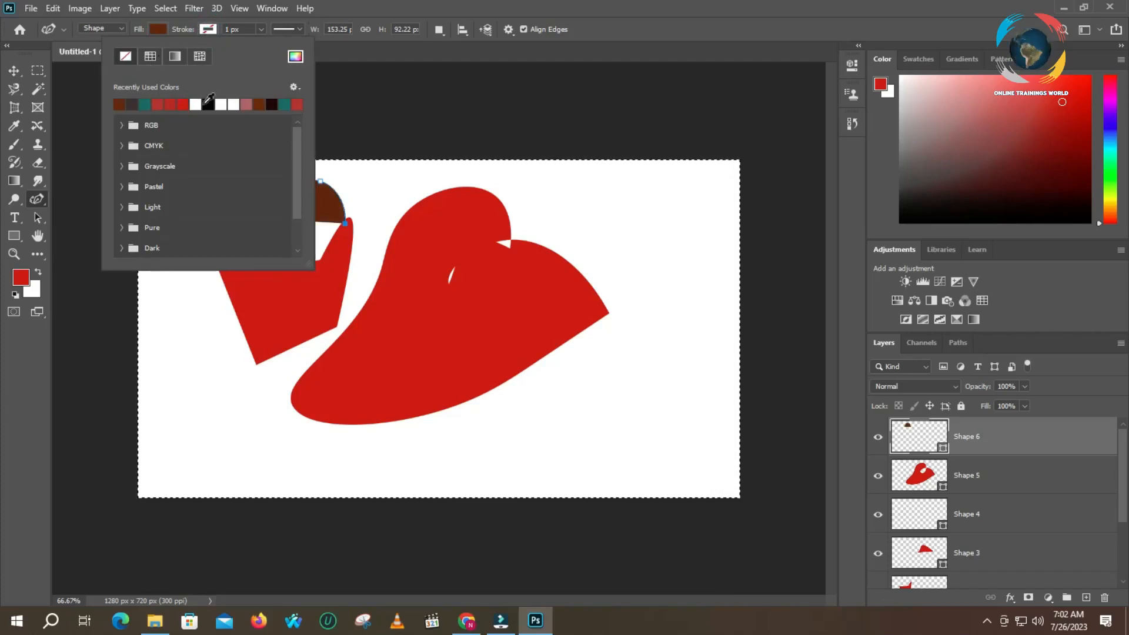
{"action": "left_click", "coordinate": [419, 209]}
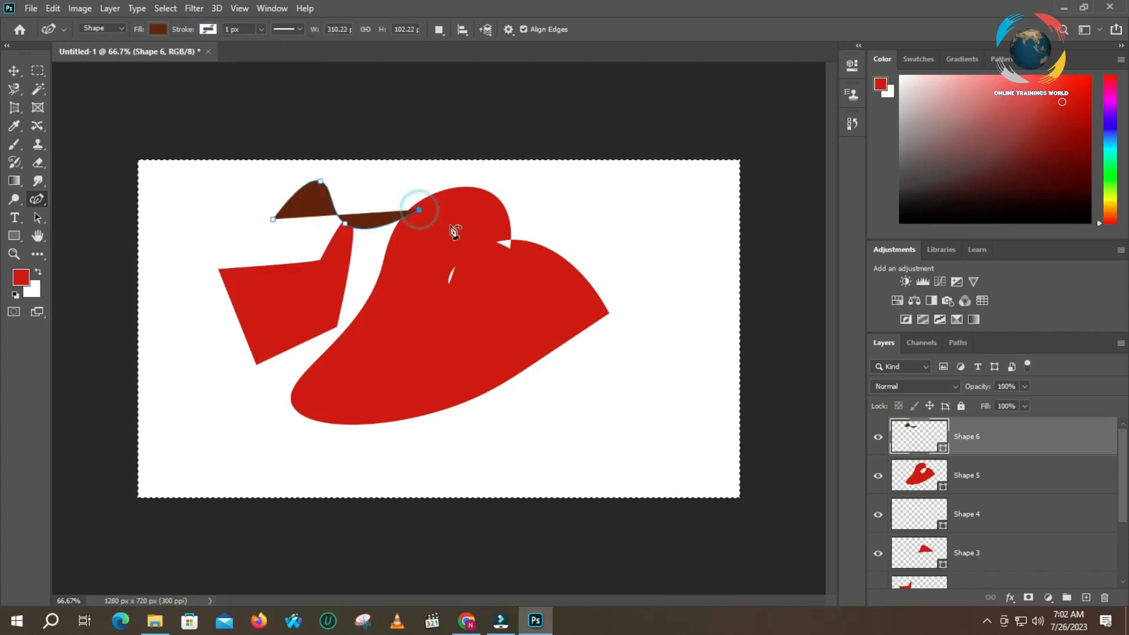
- Give the large red shape on the Shape 5 layer a black stroke using the colour picker
{"action": "left_click", "coordinate": [920, 475]}
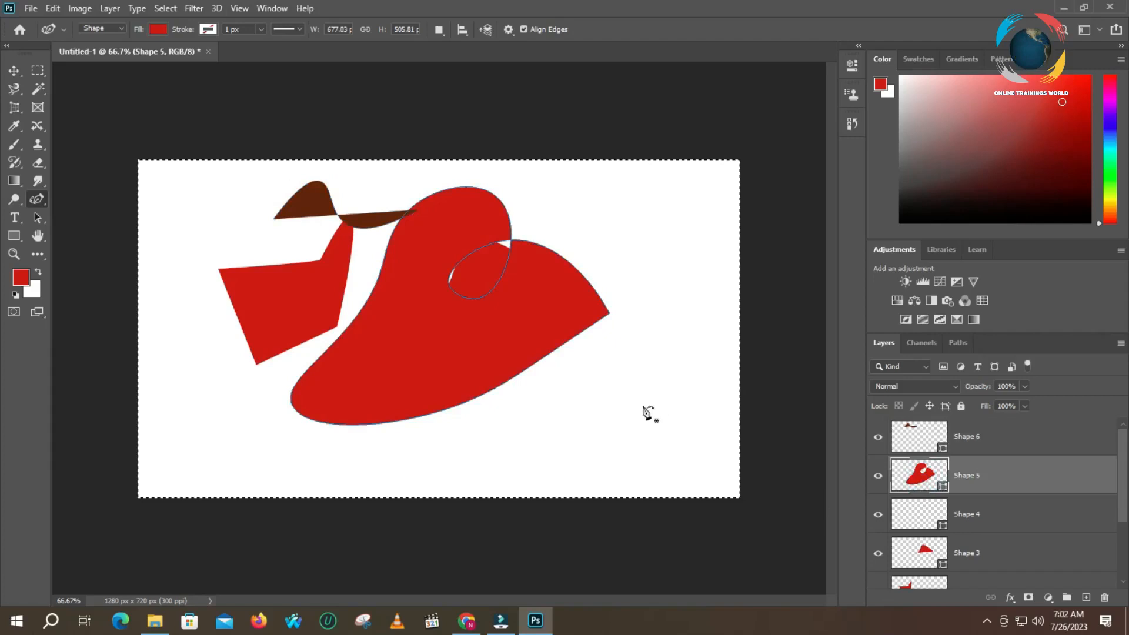
{"action": "left_click", "coordinate": [168, 29]}
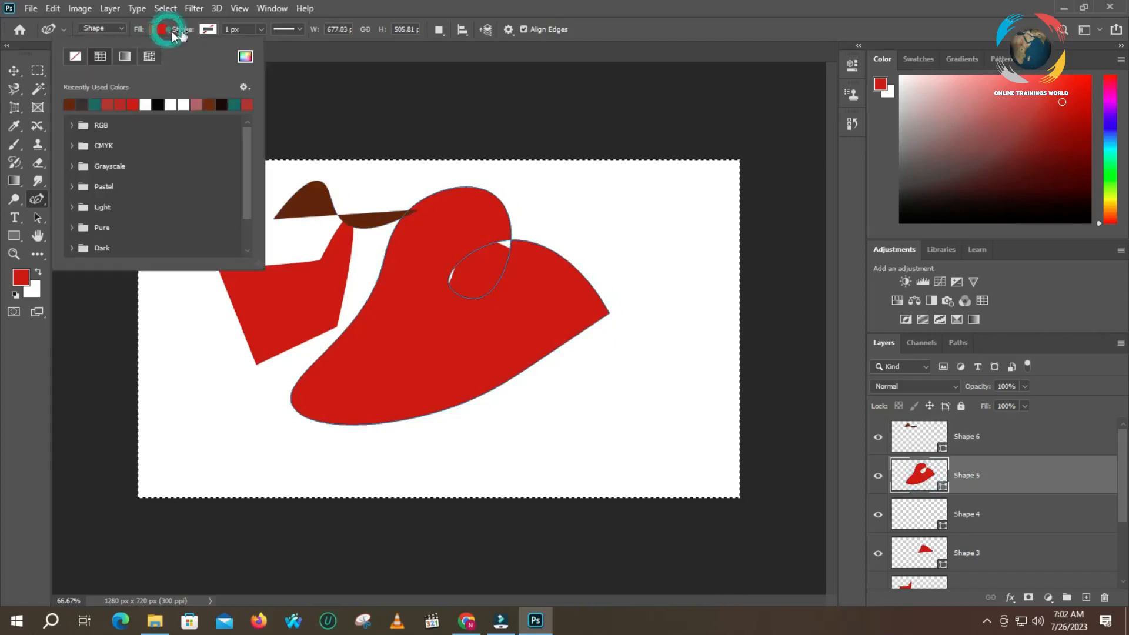
{"action": "left_click", "coordinate": [210, 30]}
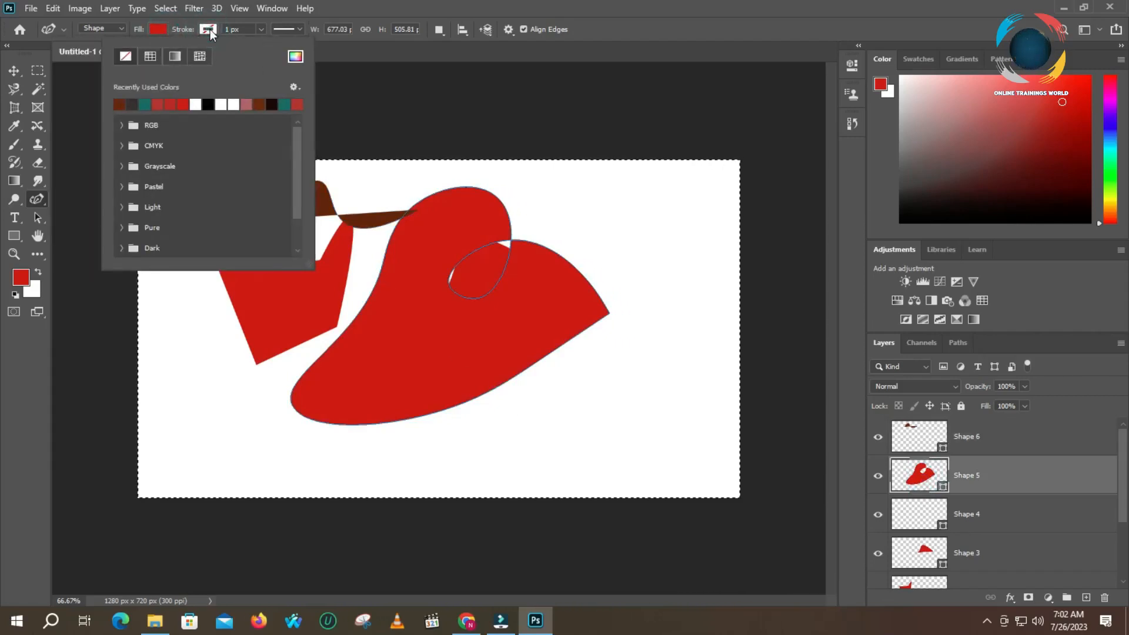
{"action": "left_click", "coordinate": [295, 57]}
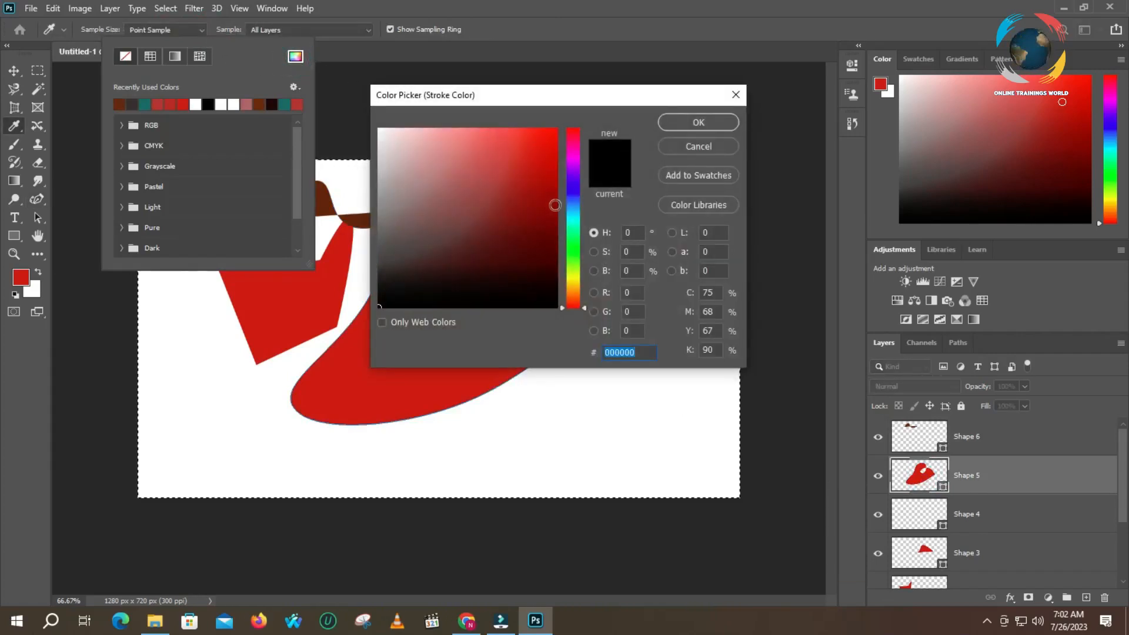
{"action": "left_click", "coordinate": [568, 219]}
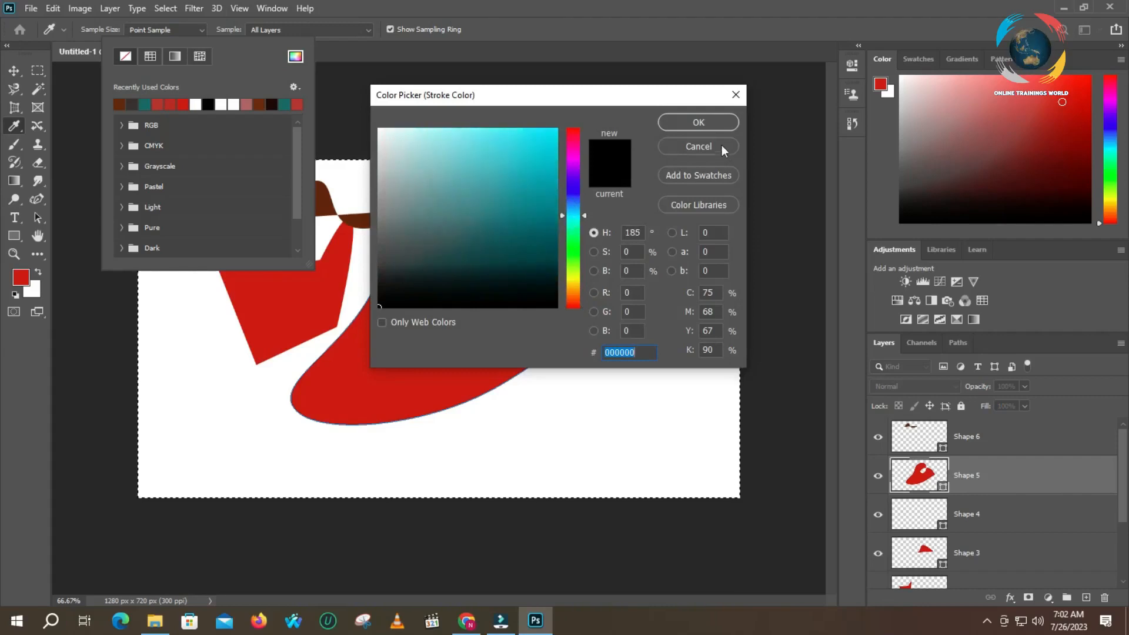
{"action": "left_click", "coordinate": [694, 122]}
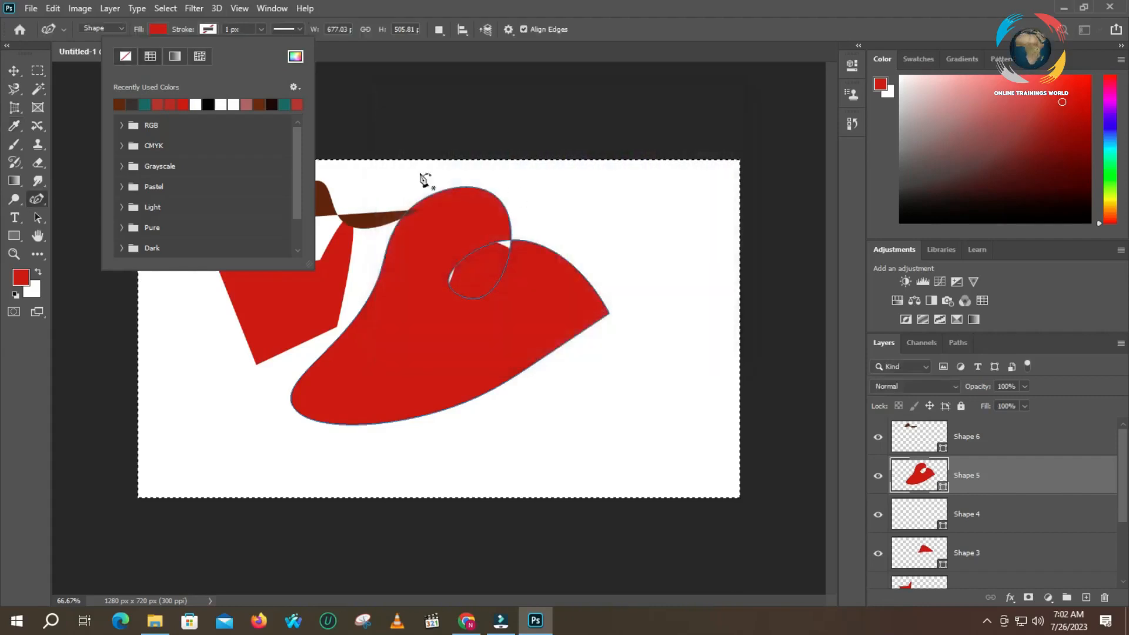
- Try a stroke width of 26.52 px on the large red shape, then reduce it to about 4.68 px
{"action": "left_click", "coordinate": [259, 30]}
{"action": "left_click", "coordinate": [261, 29]}
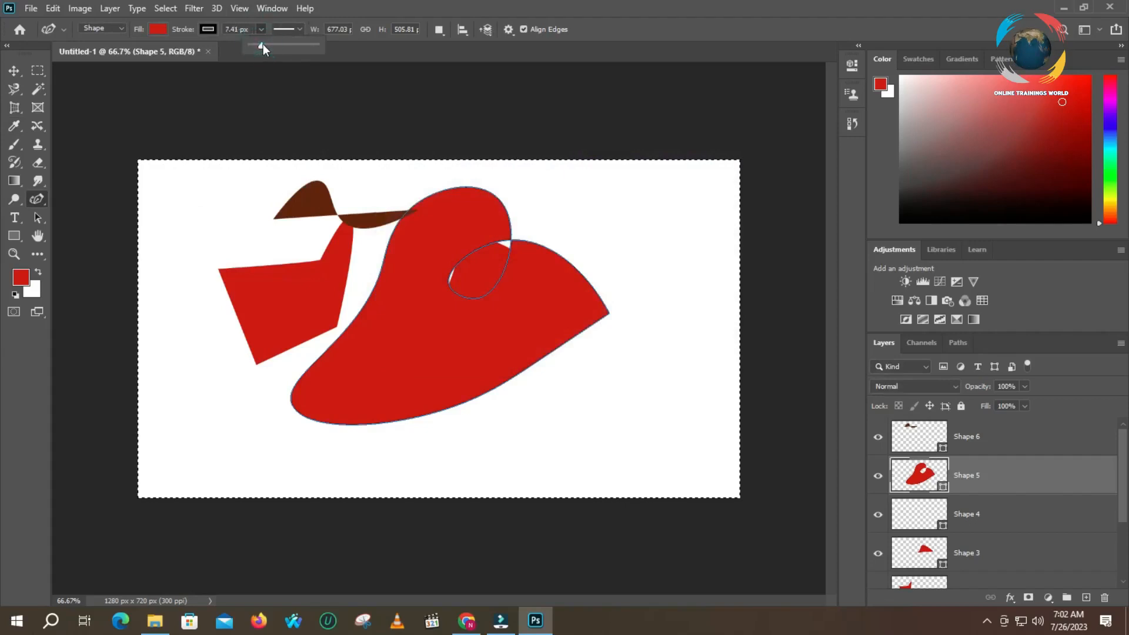
{"action": "left_click_drag", "start_coordinate": [271, 45], "coordinate": [267, 46]}
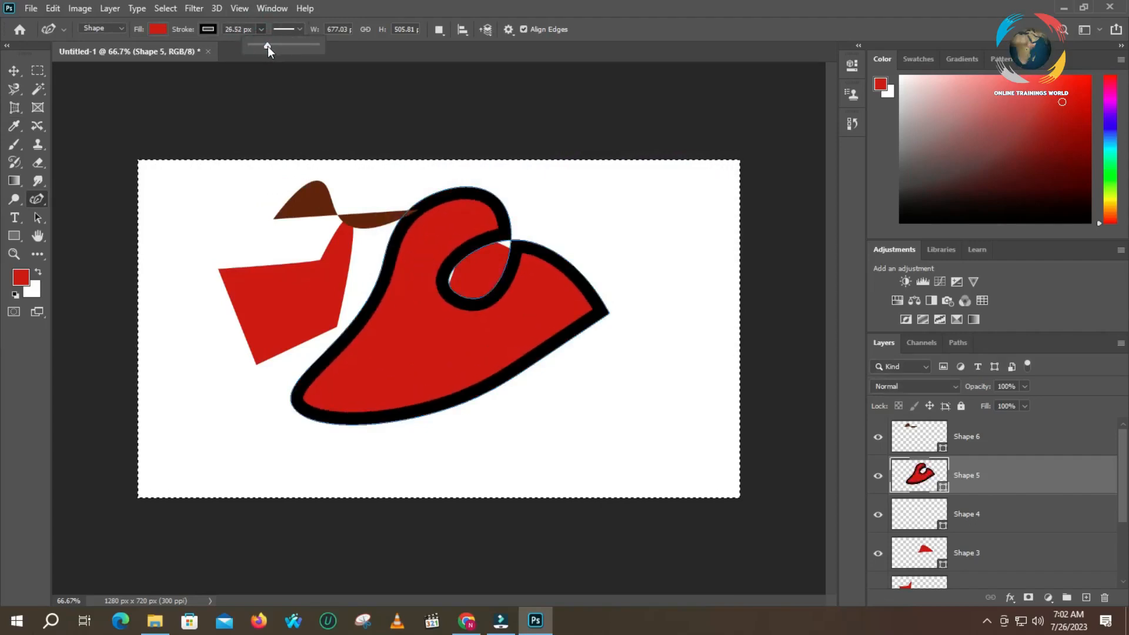
{"action": "left_click", "coordinate": [212, 29]}
{"action": "left_click", "coordinate": [235, 27]}
{"action": "left_click", "coordinate": [259, 30]}
{"action": "left_click_drag", "start_coordinate": [260, 44], "coordinate": [255, 48]}
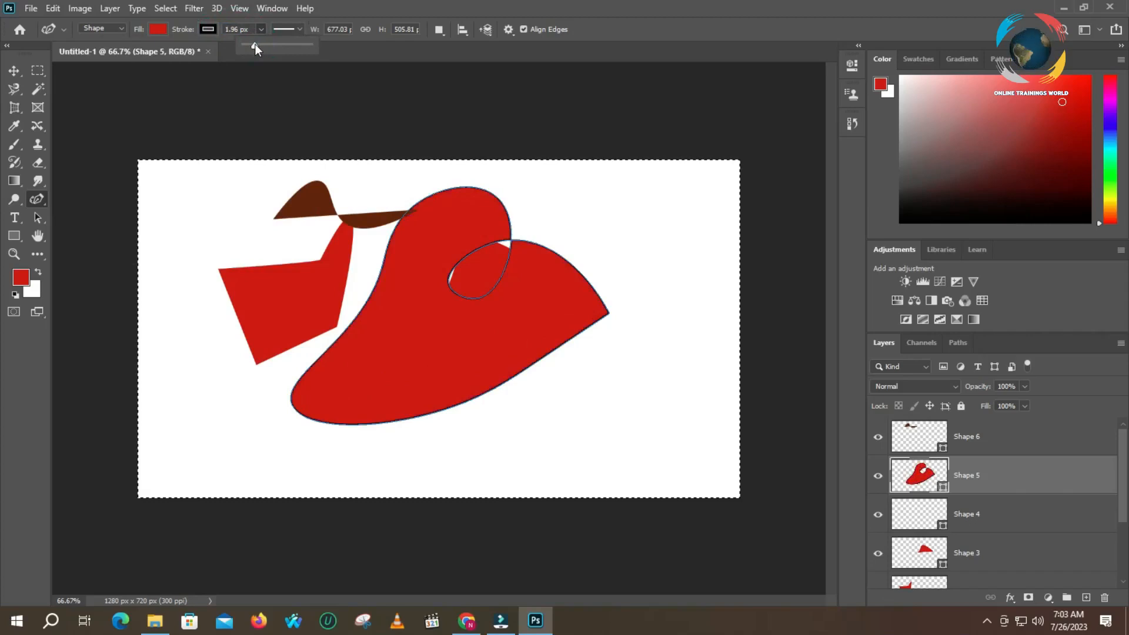
{"action": "left_click_drag", "start_coordinate": [255, 44], "coordinate": [256, 44]}
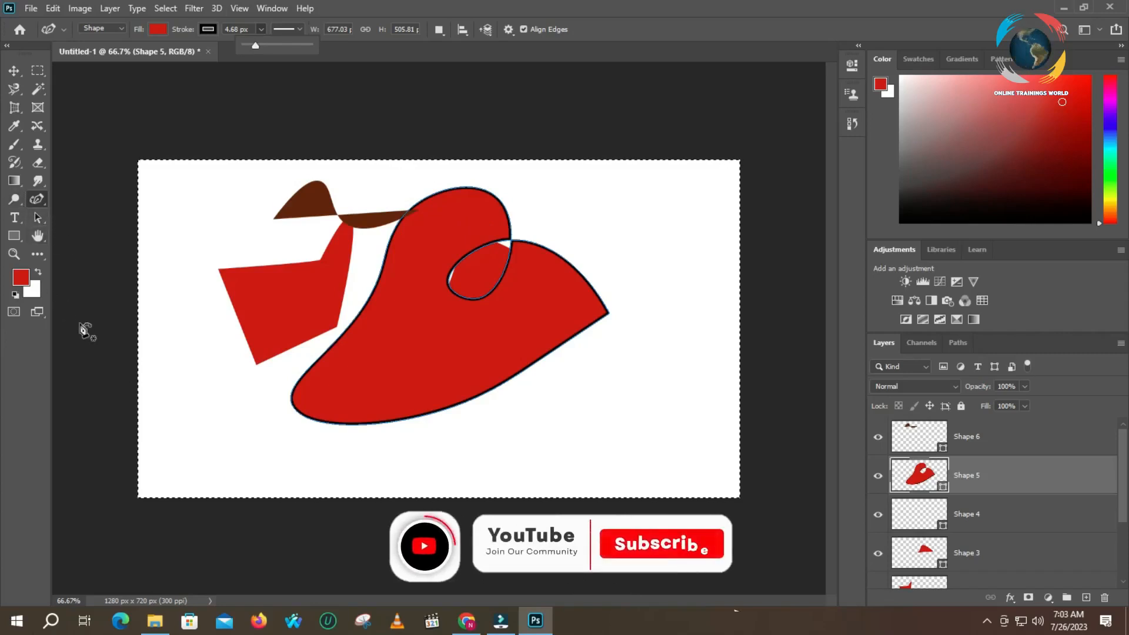
- Apply the dashed stroke preset with dash 4 and gap 2 to the large red shape through the detailed stroke options
{"action": "left_click", "coordinate": [14, 253]}
{"action": "left_click", "coordinate": [545, 254]}
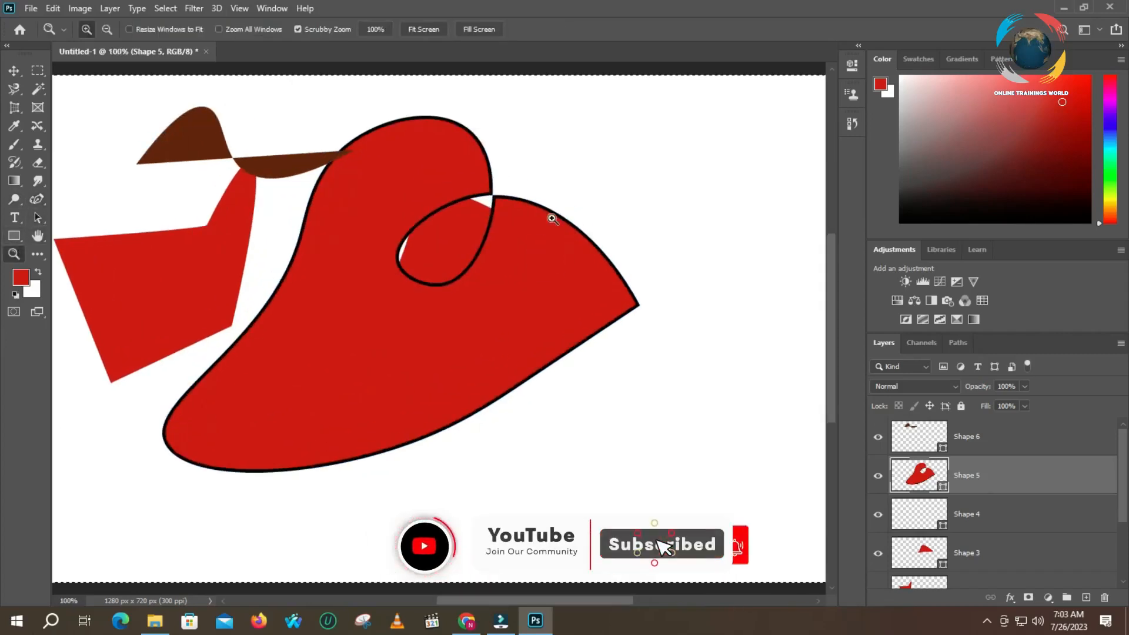
{"action": "left_click", "coordinate": [549, 217]}
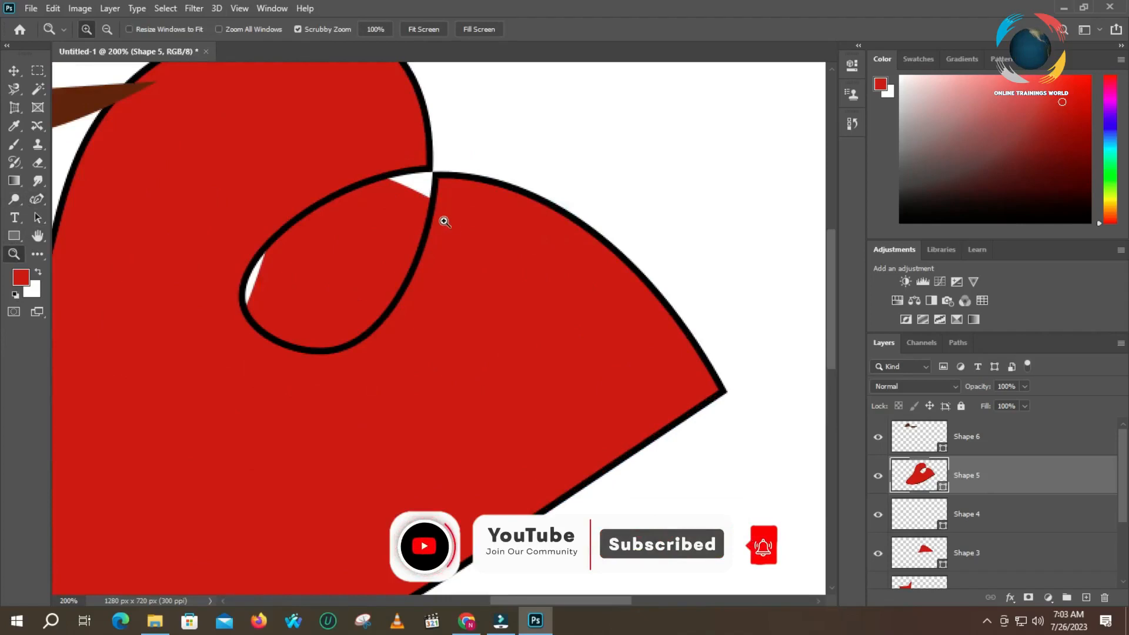
{"action": "key", "text": "p"}
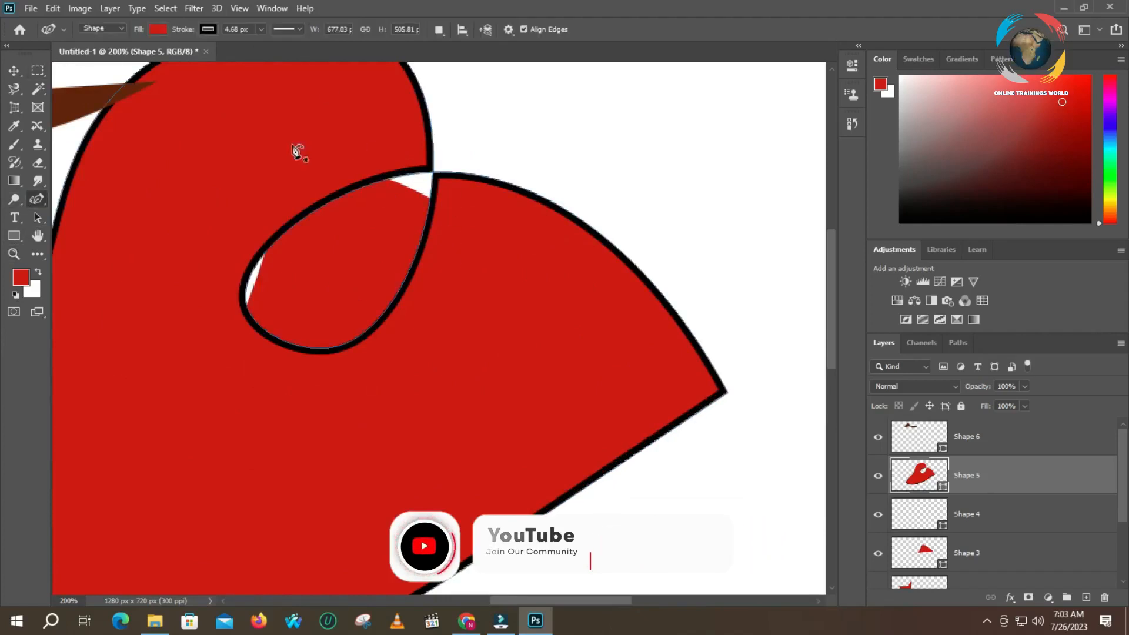
{"action": "left_click", "coordinate": [298, 29]}
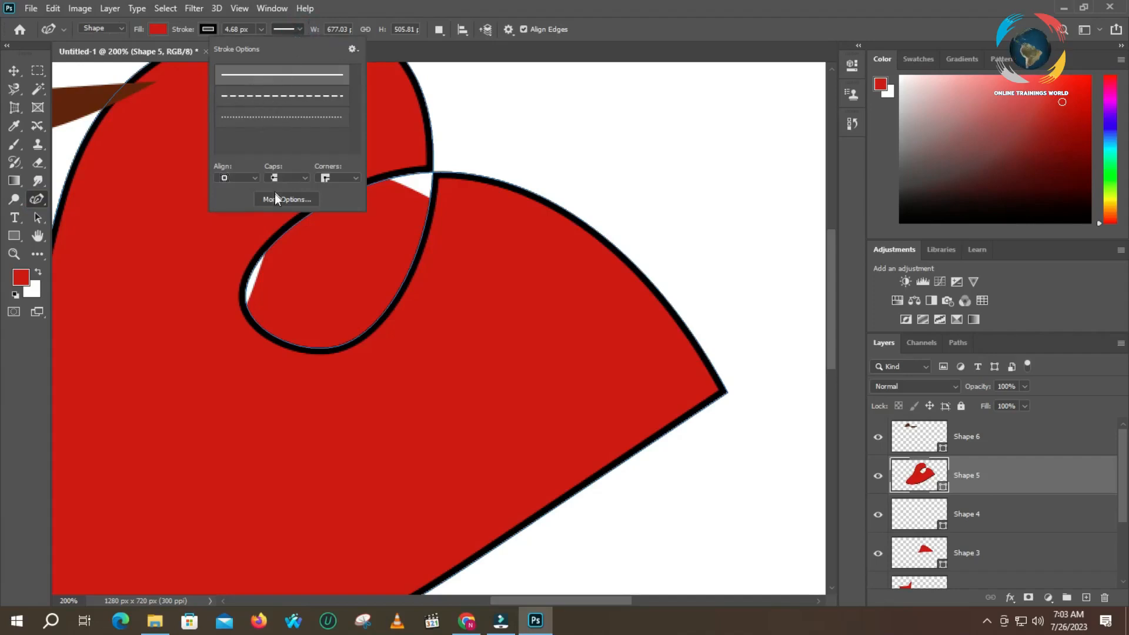
{"action": "left_click", "coordinate": [303, 199]}
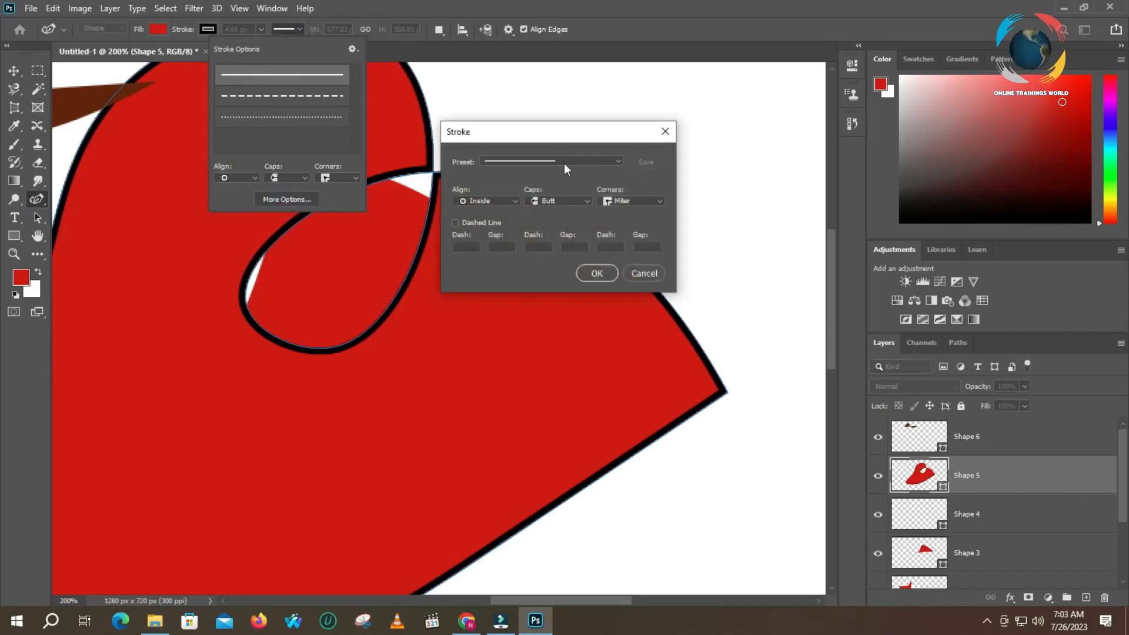
{"action": "left_click", "coordinate": [553, 203]}
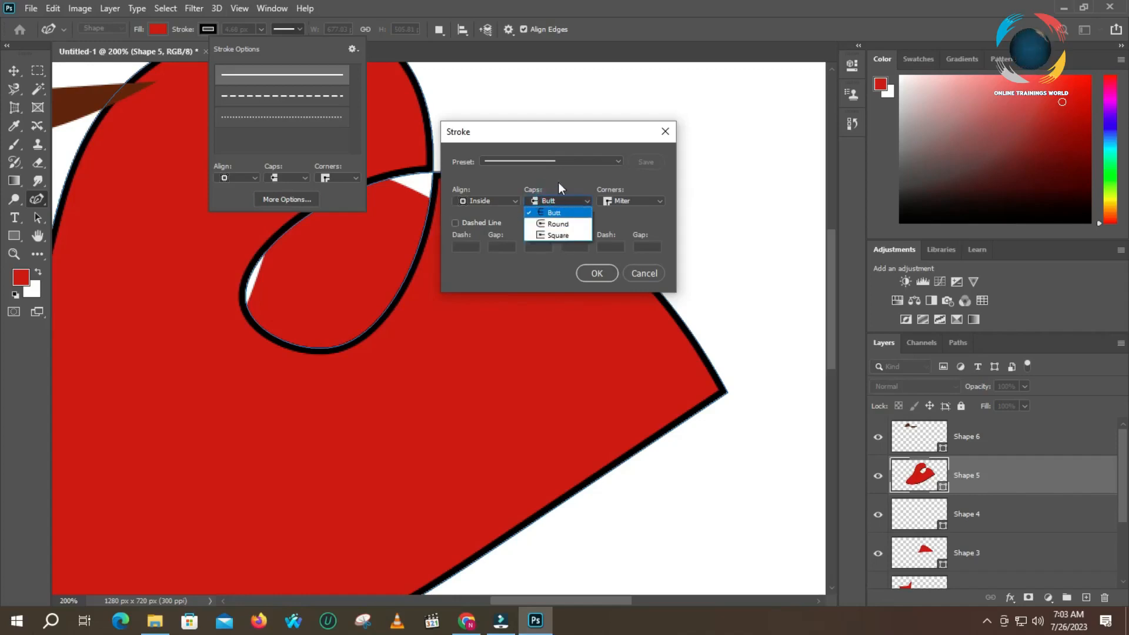
{"action": "left_click", "coordinate": [588, 157]}
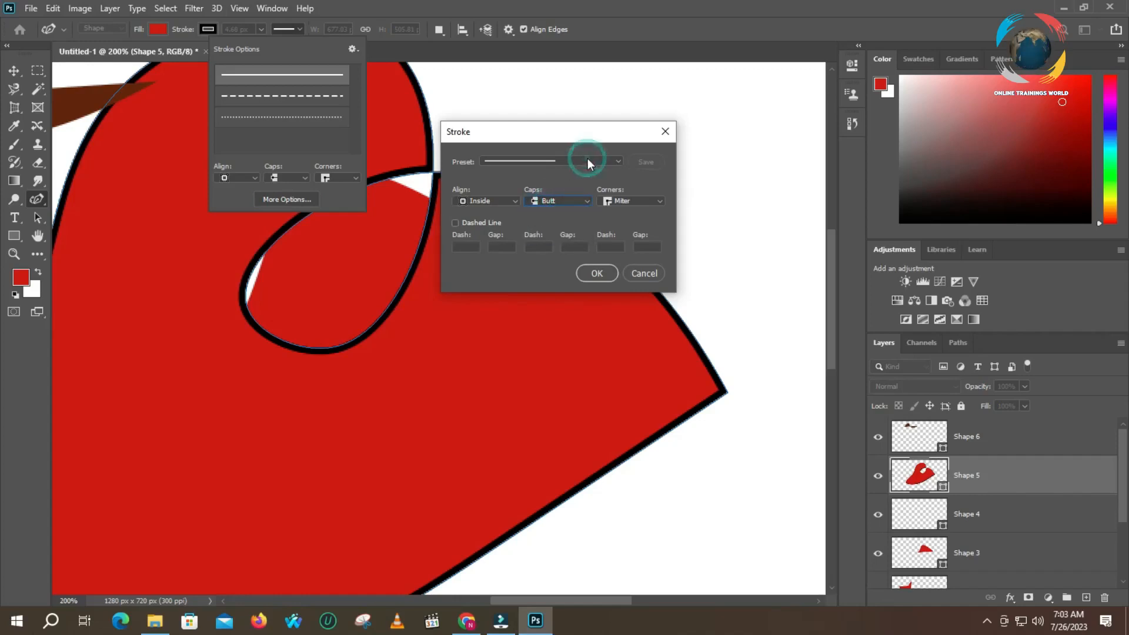
{"action": "left_click", "coordinate": [621, 161]}
{"action": "left_click", "coordinate": [544, 186]}
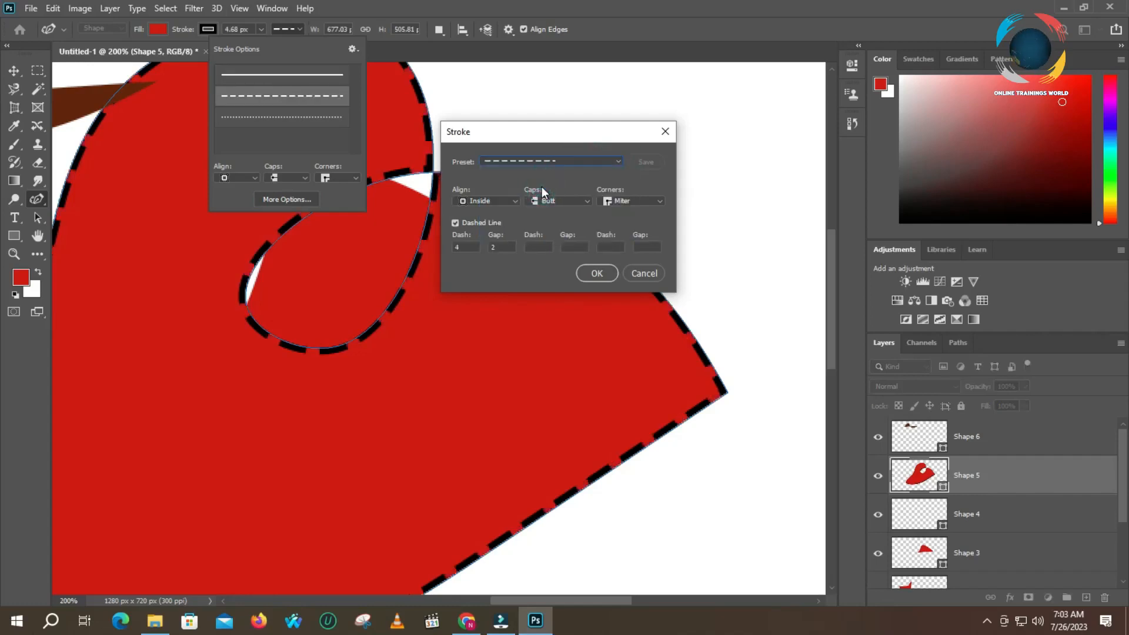
- Try Round and Square caps on the dashed stroke, then return the caps to Butt
{"action": "left_click", "coordinate": [554, 203]}
{"action": "left_click", "coordinate": [549, 222]}
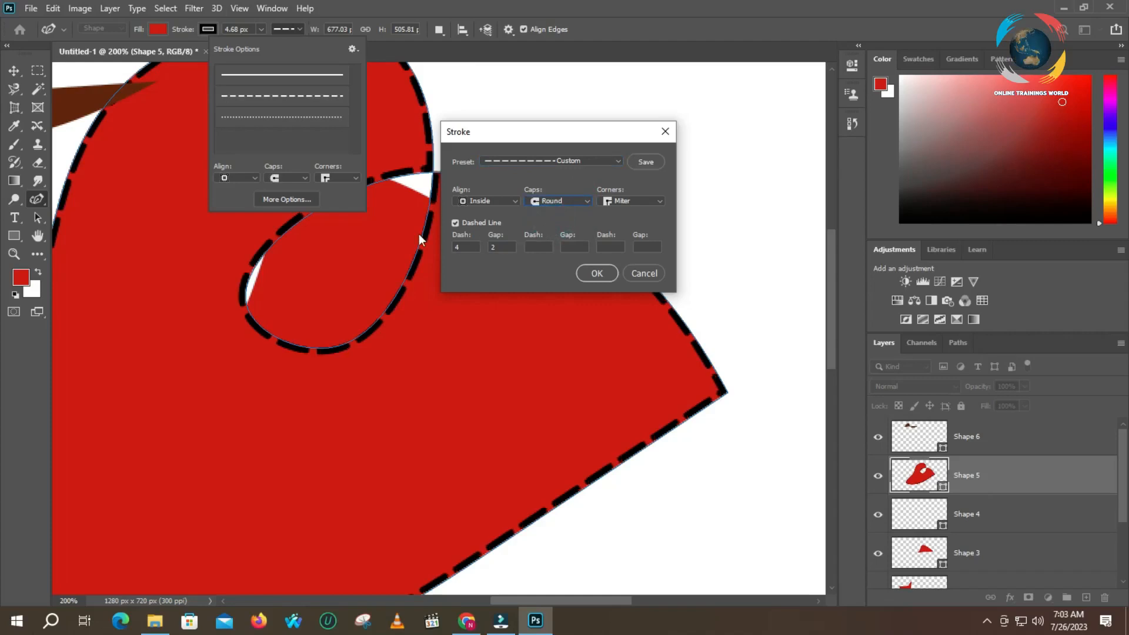
{"action": "left_click", "coordinate": [567, 202]}
{"action": "left_click", "coordinate": [552, 237]}
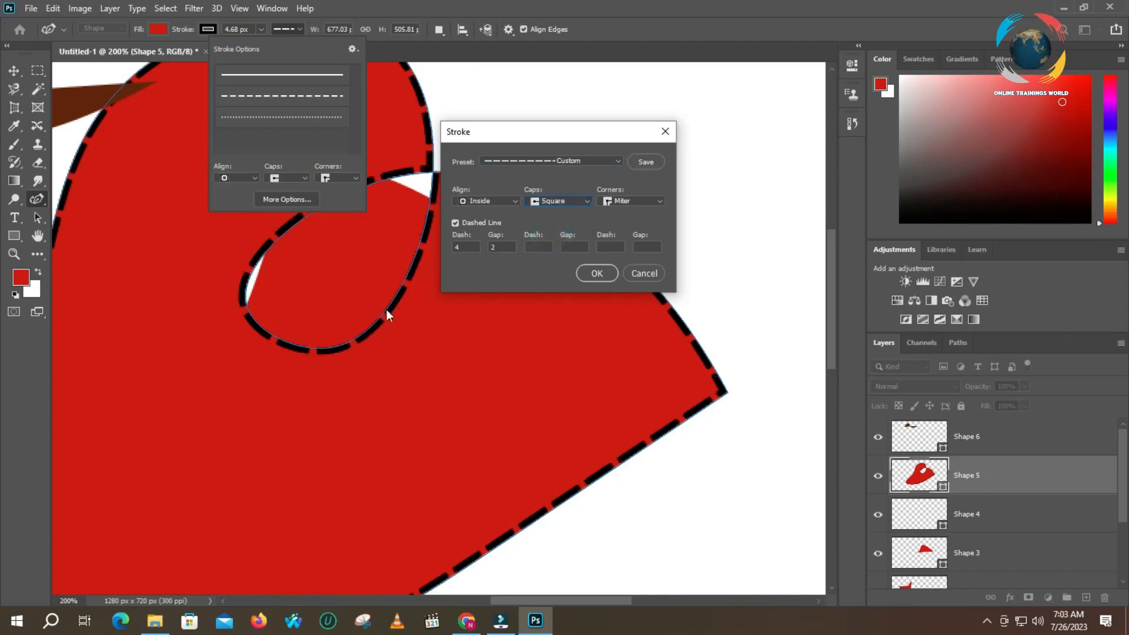
{"action": "left_click", "coordinate": [577, 201]}
{"action": "left_click", "coordinate": [552, 212]}
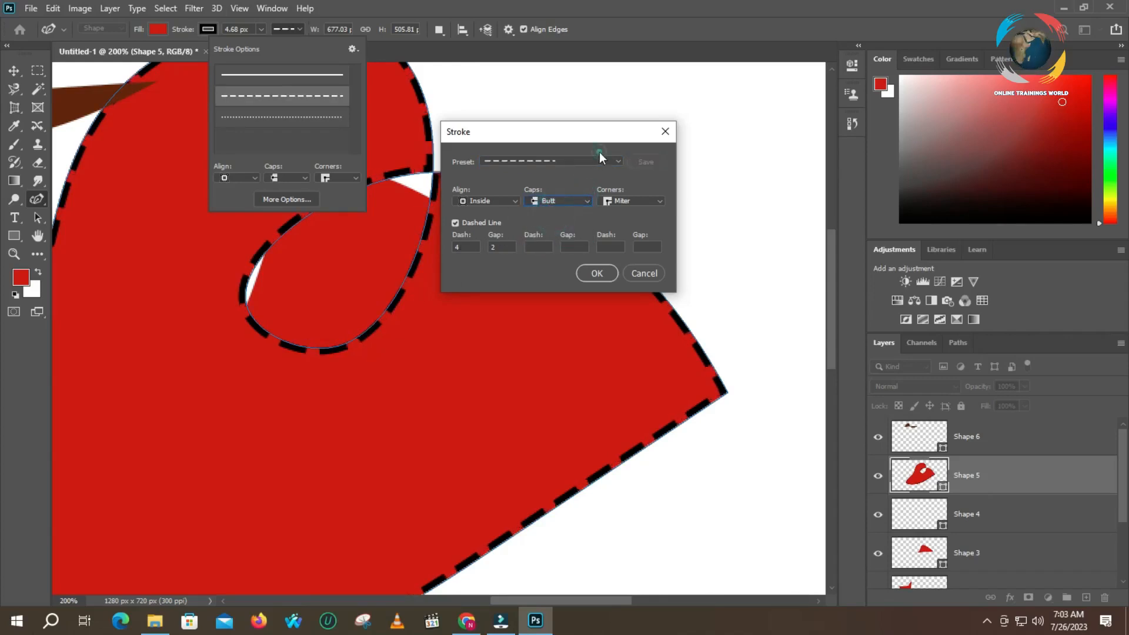
- Switch the stroke to the dotted preset with dash 0 and gap 2, and change its caps to Butt
{"action": "left_click", "coordinate": [599, 160]}
{"action": "left_click", "coordinate": [567, 199]}
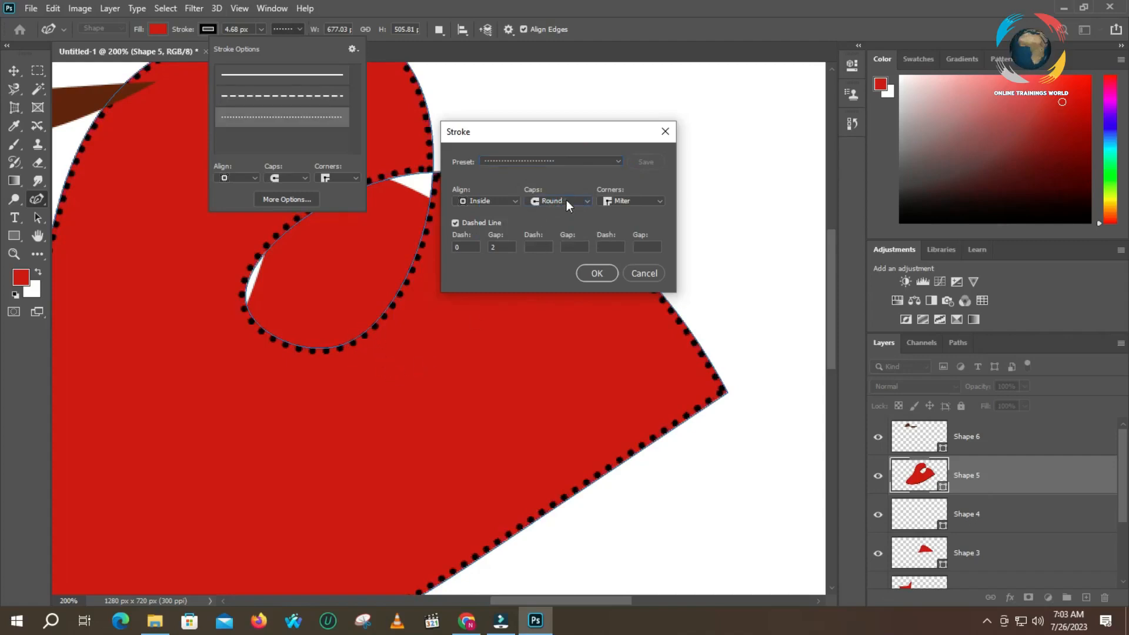
{"action": "left_click", "coordinate": [566, 200]}
{"action": "left_click", "coordinate": [556, 213]}
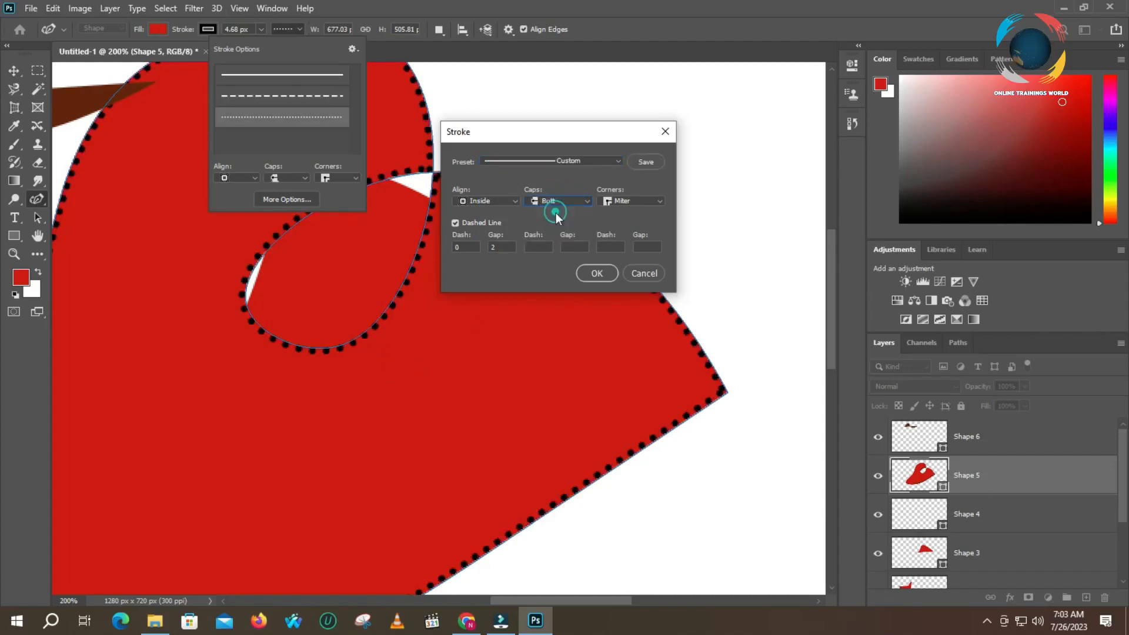
- Accept the stroke options, then draw a closed curved shape about 188 by 189 px over the white-gapped loop of the large red shape
{"action": "left_click", "coordinate": [597, 274]}
{"action": "left_click", "coordinate": [416, 96]}
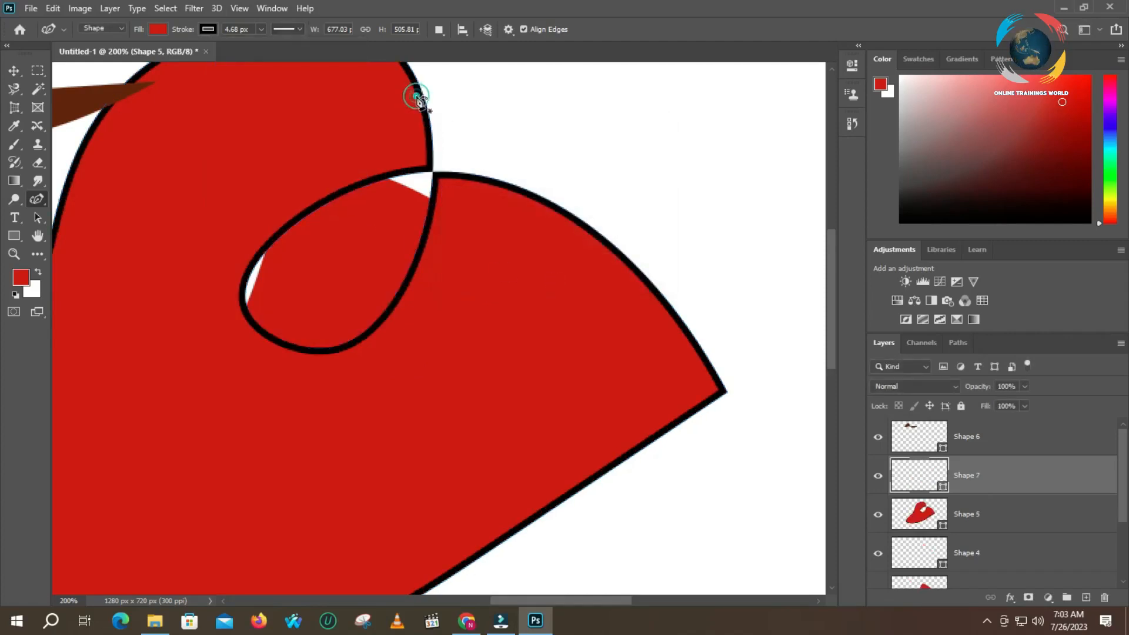
{"action": "left_click", "coordinate": [165, 28]}
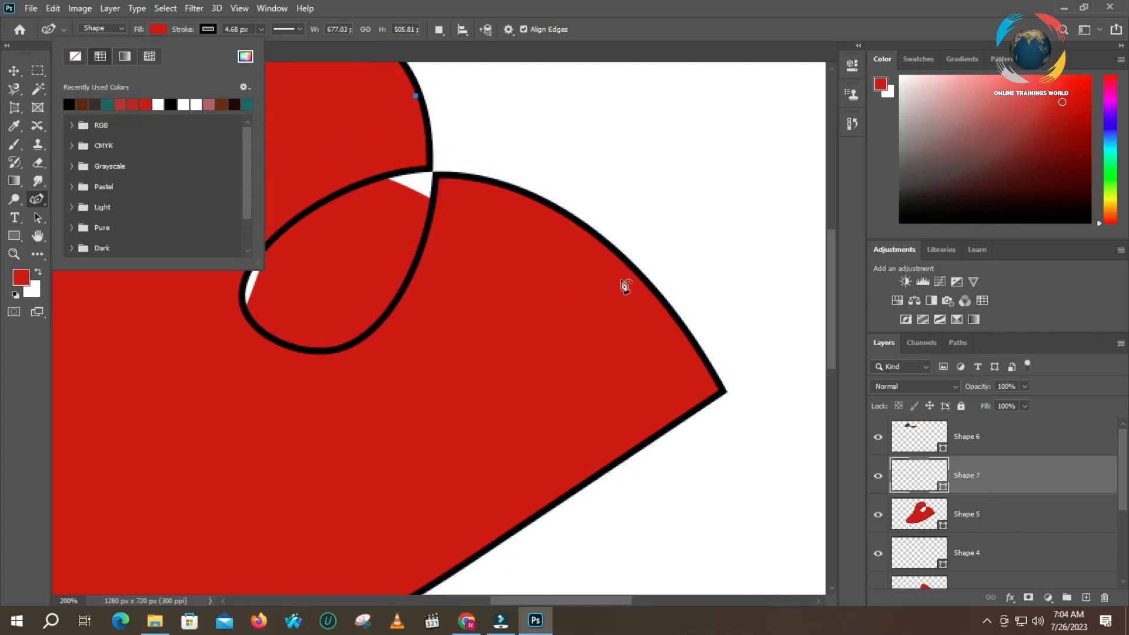
{"action": "left_click", "coordinate": [473, 275]}
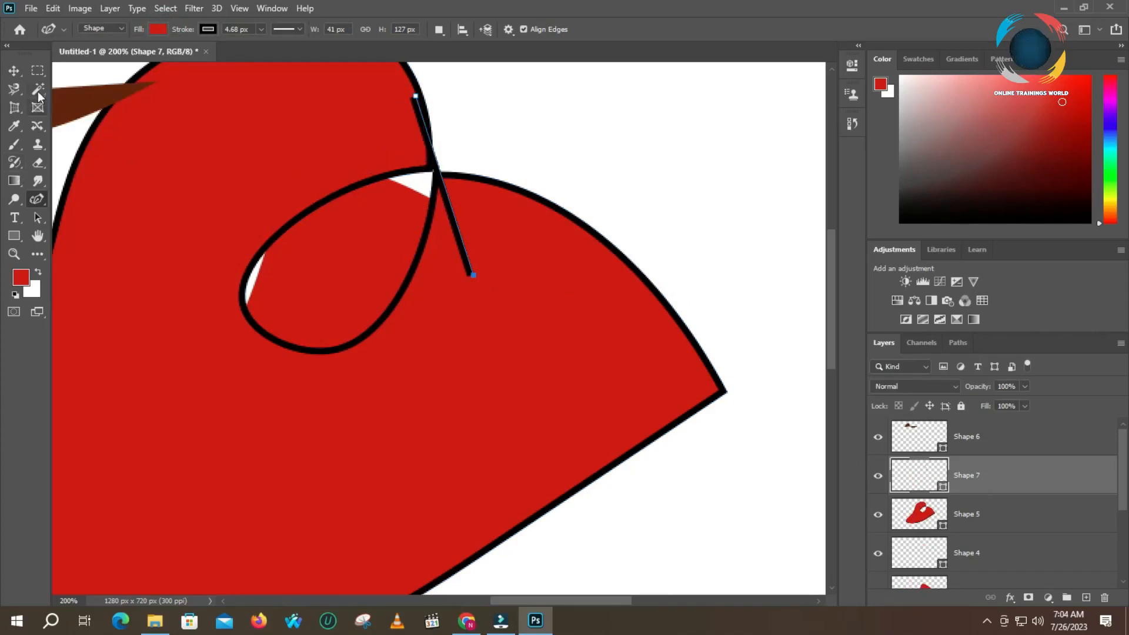
{"action": "left_click", "coordinate": [157, 29]}
{"action": "left_click", "coordinate": [229, 342]}
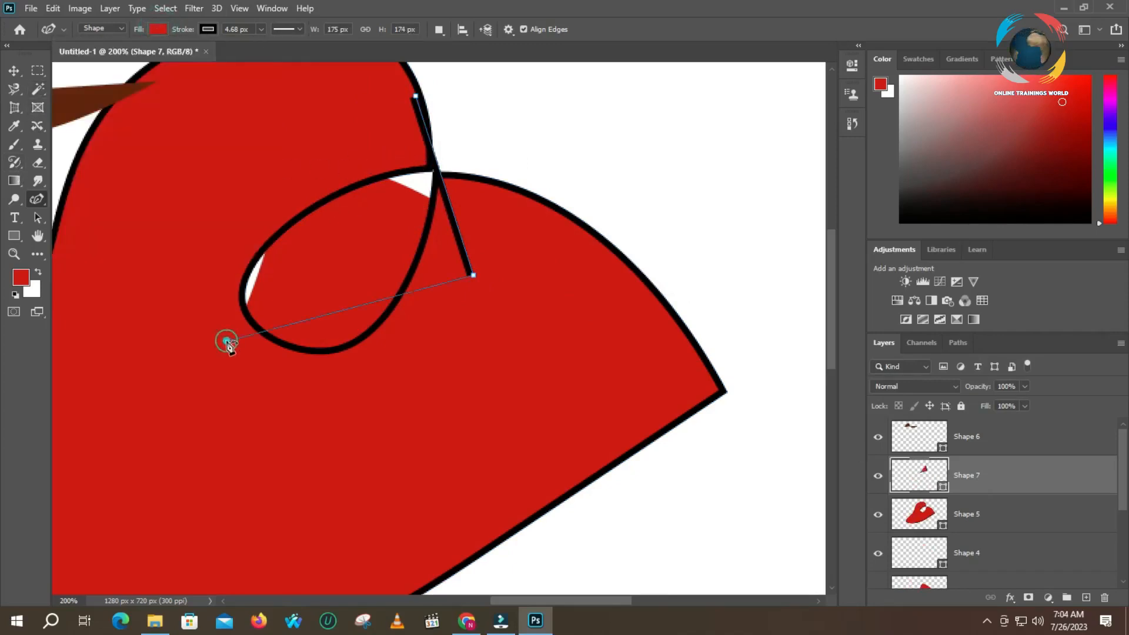
{"action": "left_click", "coordinate": [226, 341]}
{"action": "left_click", "coordinate": [345, 104]}
- Fill the new curved shape with a custom medium blue of hue 222° and open the Curvature Pen's tool presets
{"action": "left_click", "coordinate": [157, 29]}
{"action": "left_click", "coordinate": [245, 56]}
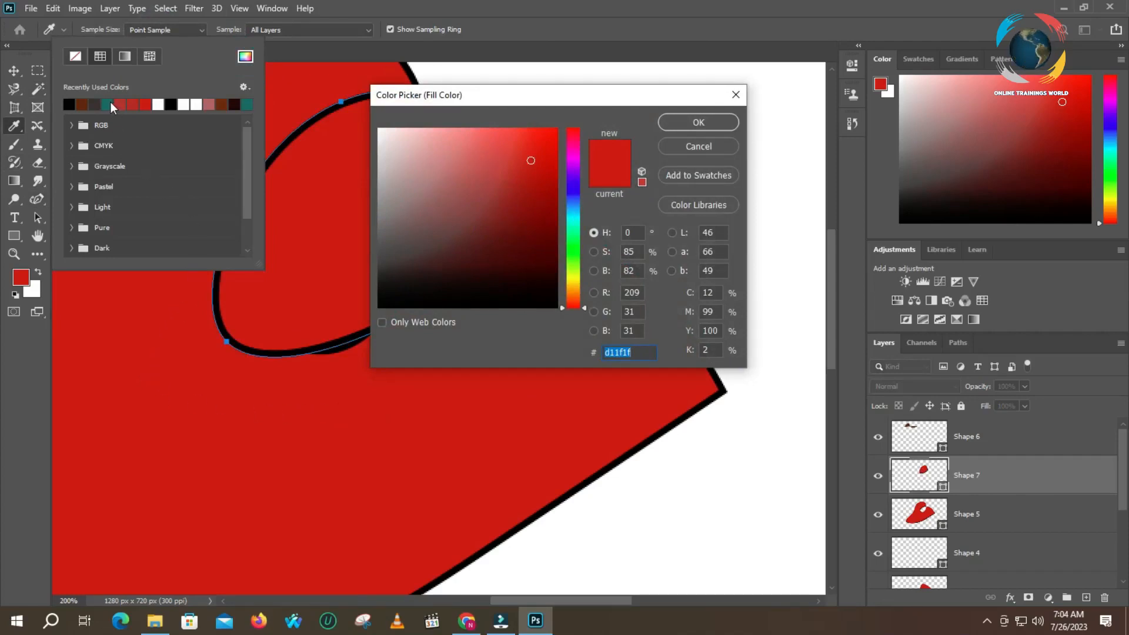
{"action": "left_click_drag", "start_coordinate": [464, 238], "coordinate": [511, 260]}
{"action": "left_click", "coordinate": [573, 197]}
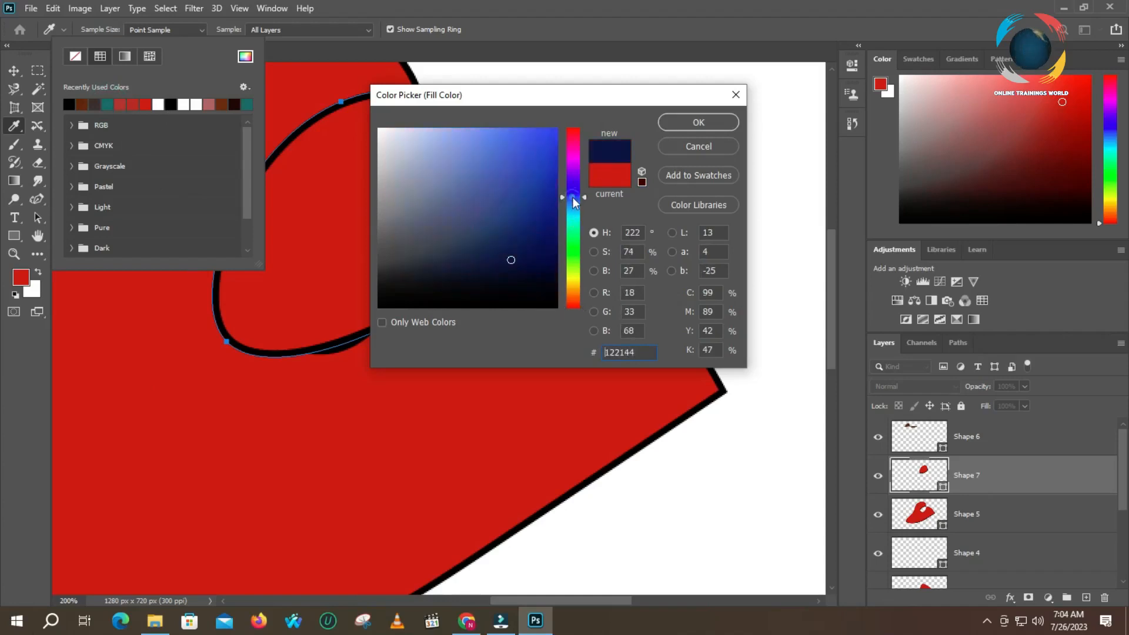
{"action": "left_click", "coordinate": [533, 193]}
{"action": "left_click", "coordinate": [705, 122]}
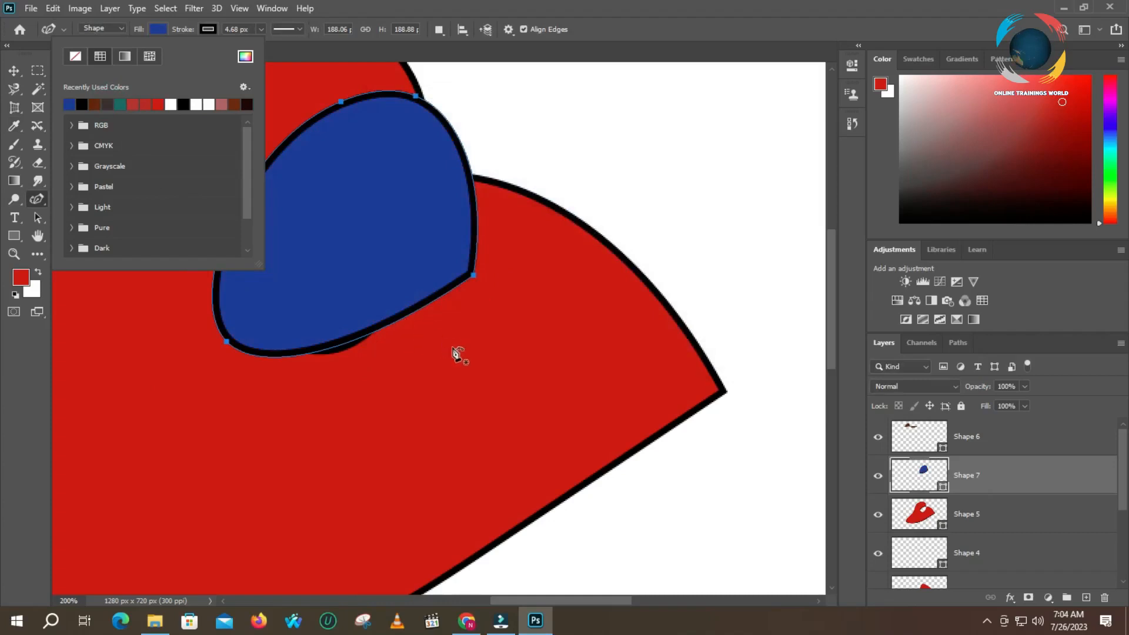
{"action": "left_click", "coordinate": [64, 29]}
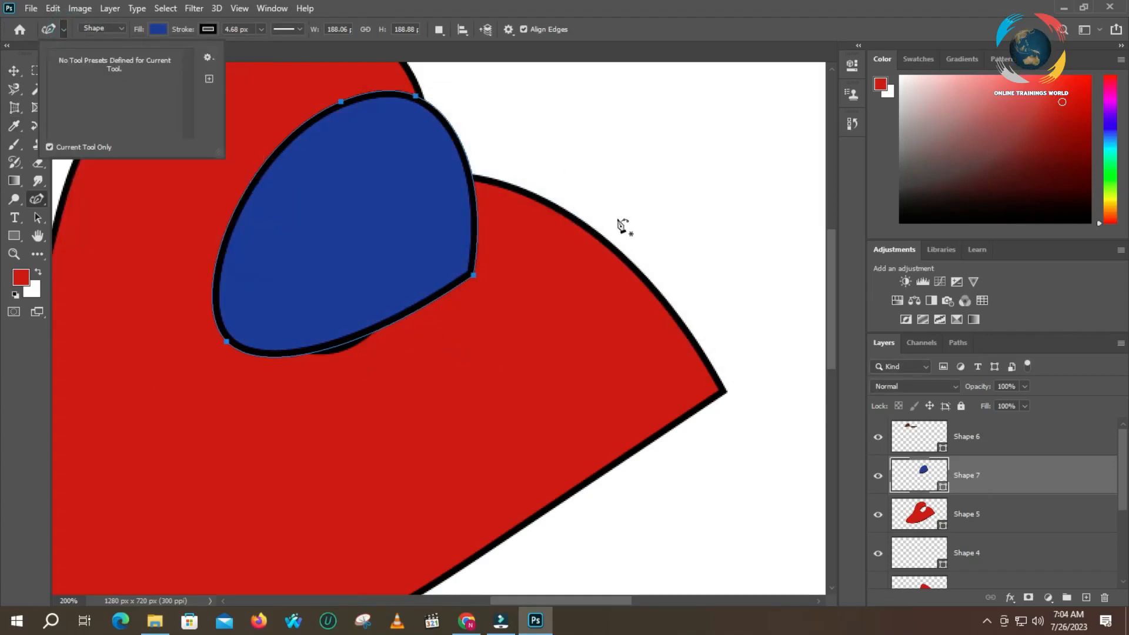